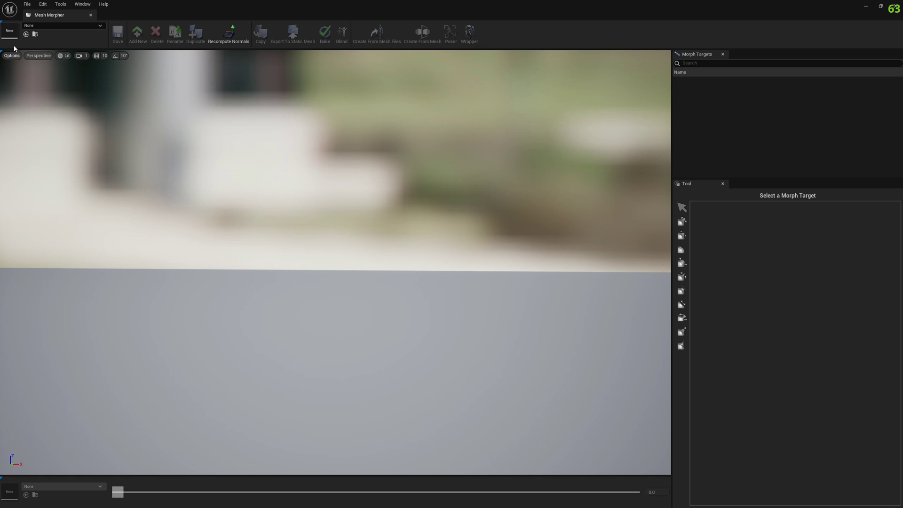
Load the Ettore_Tal_NW_FaceMesh skeletal mesh into the Mesh Morpher and open it in the Poser
left_click(55, 27)
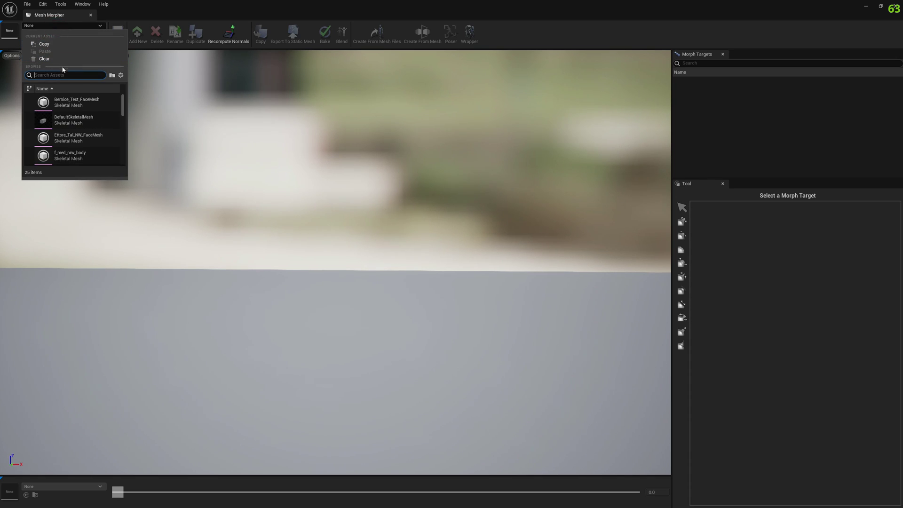
type("ett")
left_click(80, 103)
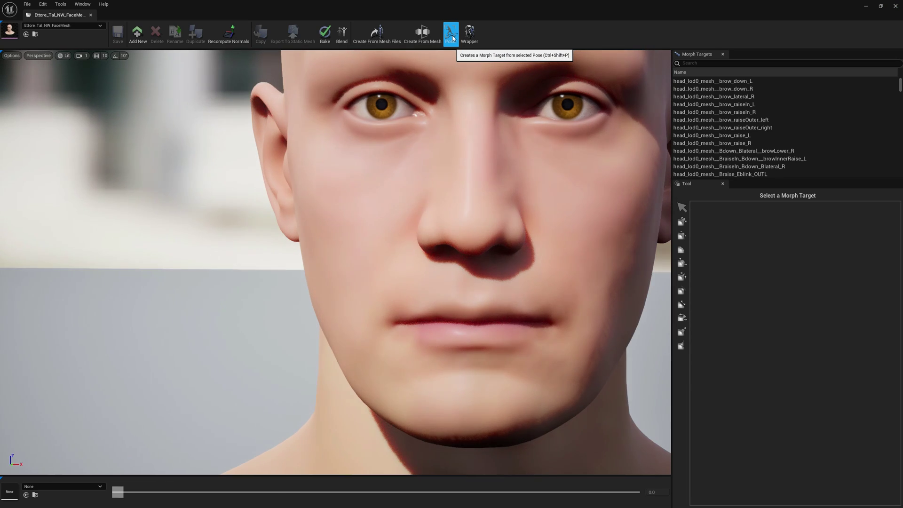
left_click(453, 37)
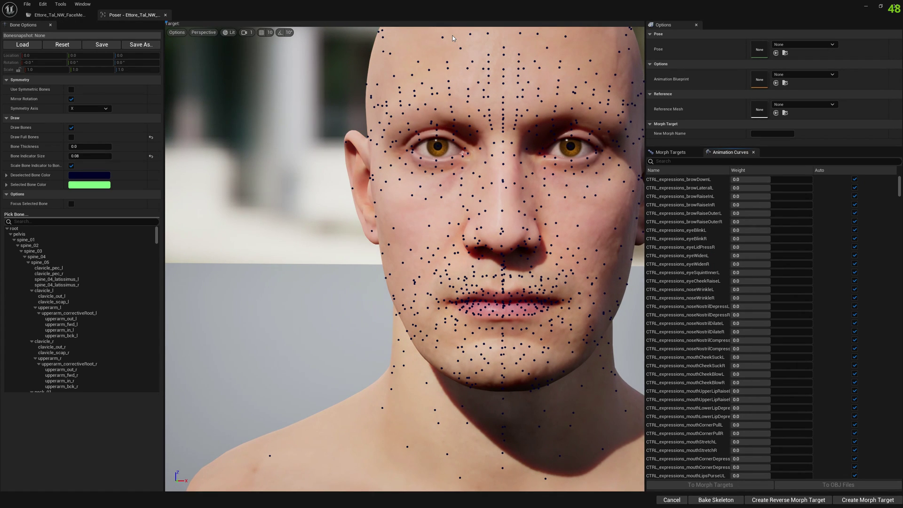
Return to the face mesh in the Mesh Morpher and add a new morph target named test
left_click(59, 15)
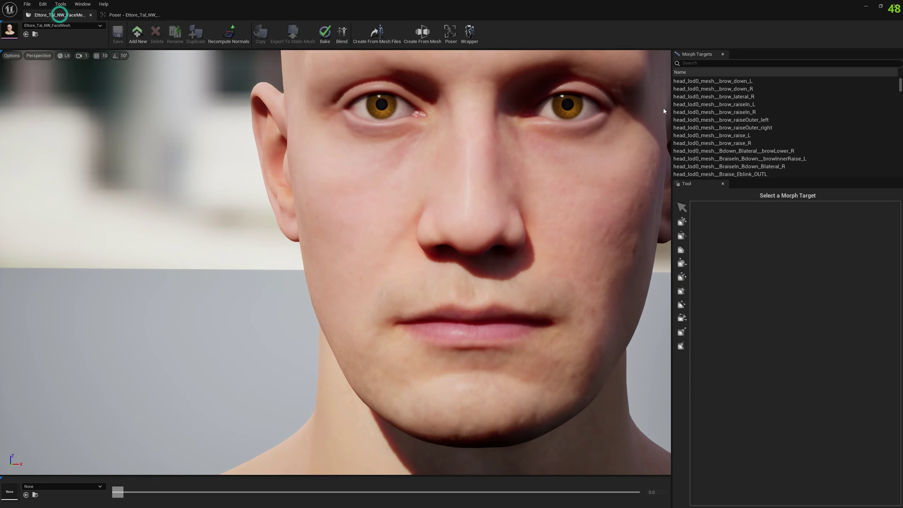
scroll(739, 127, "down", 10)
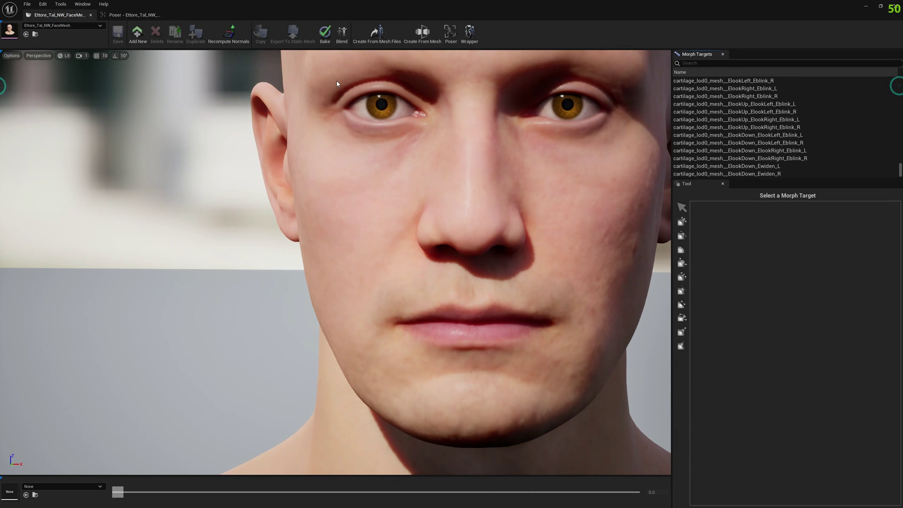
left_click(138, 33)
type("tes")
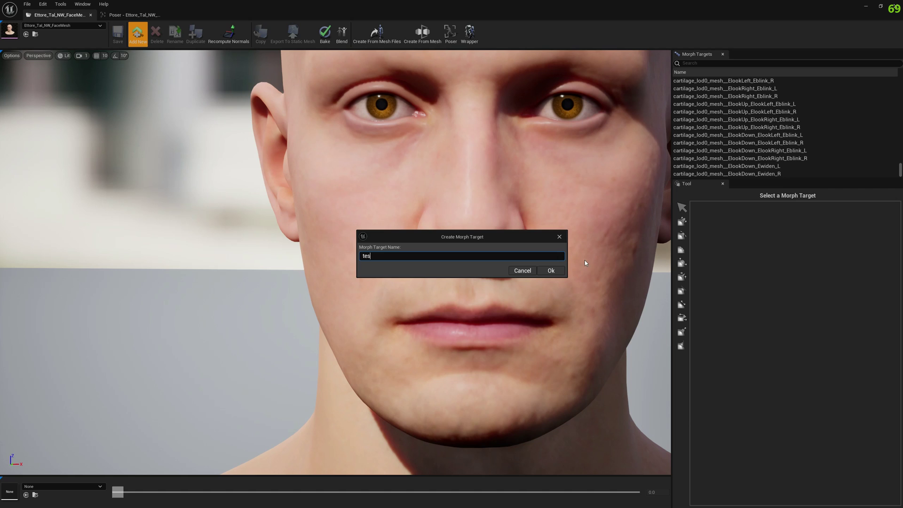
type("t")
left_click(557, 271)
Select the test morph target and activate the Move sculpting tool for it
left_click(682, 235)
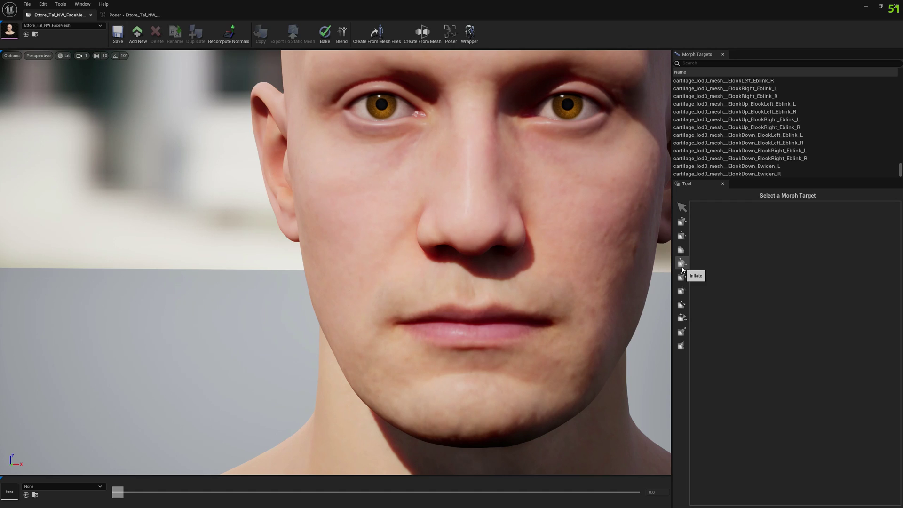
left_click(682, 290)
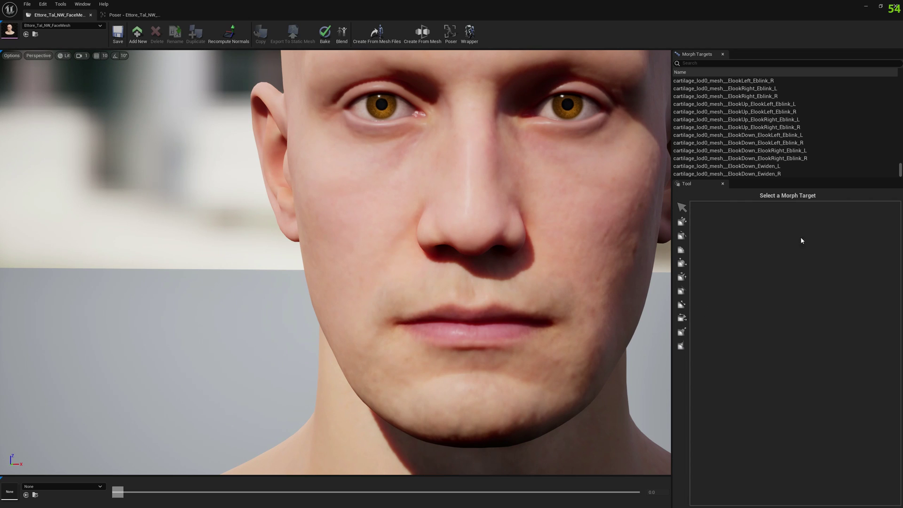
scroll(896, 170, "down", 1)
left_click(705, 174)
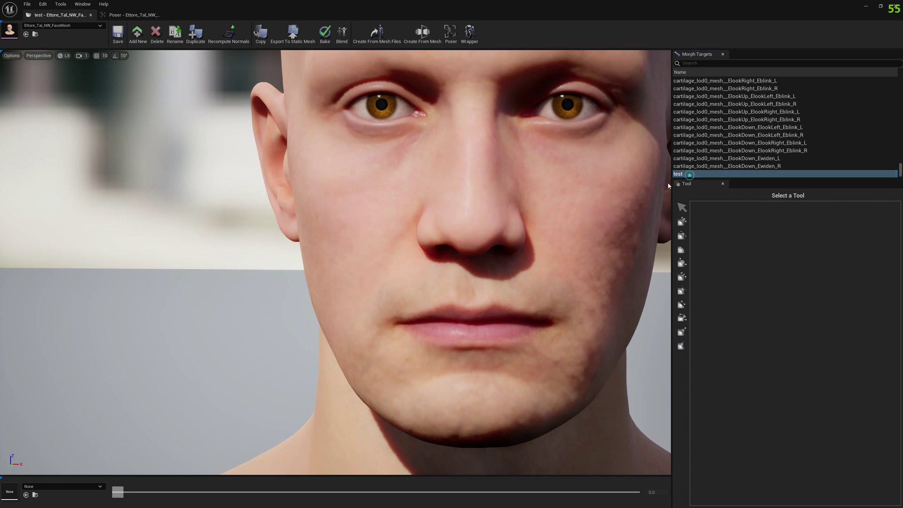
left_click(680, 225)
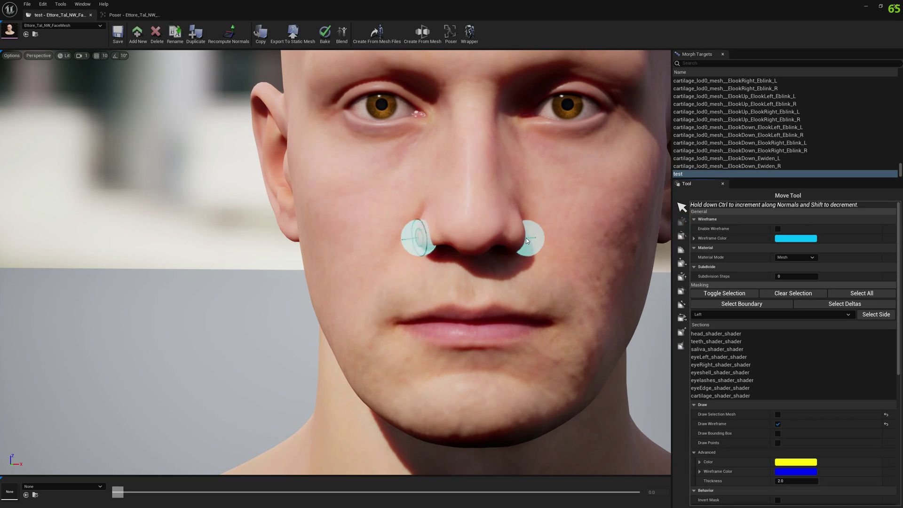
Reset the Move brush strength to 0.5 and undo the trial brush stroke on the nose
scroll(725, 282, "down", 10)
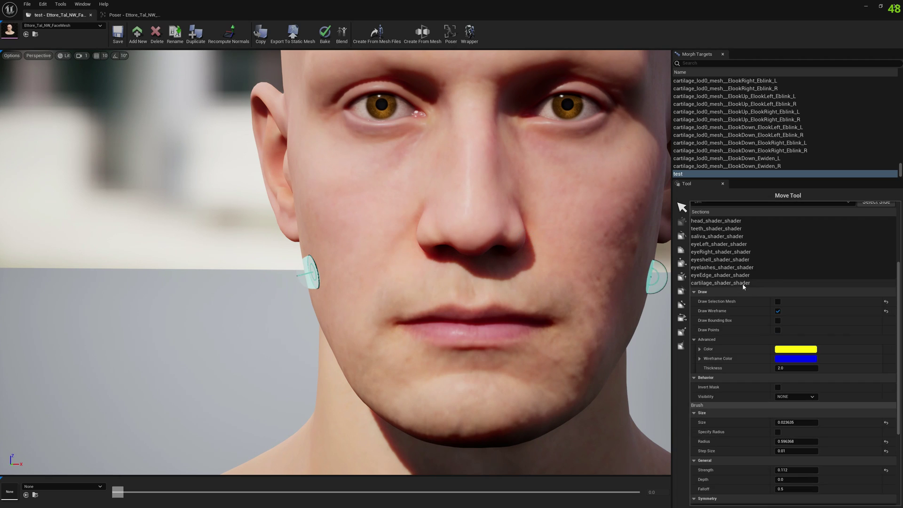
left_click(886, 369)
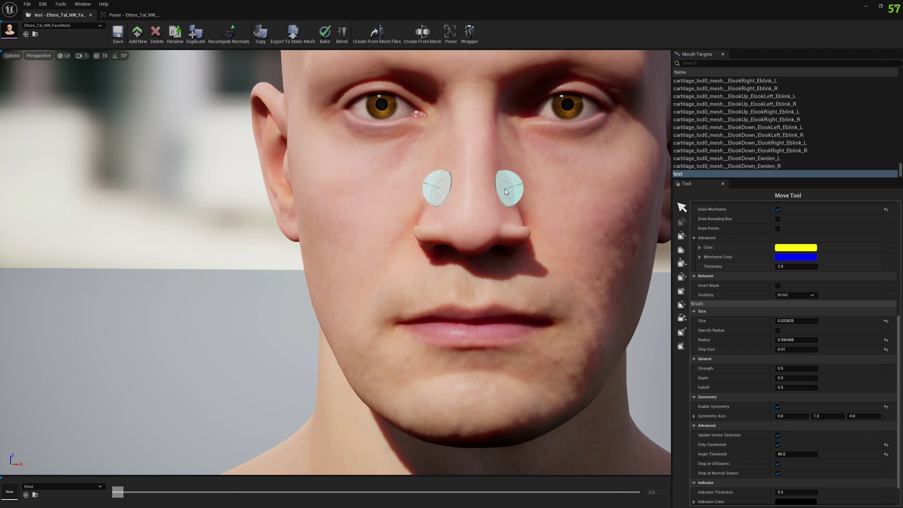
key("ctrl+z")
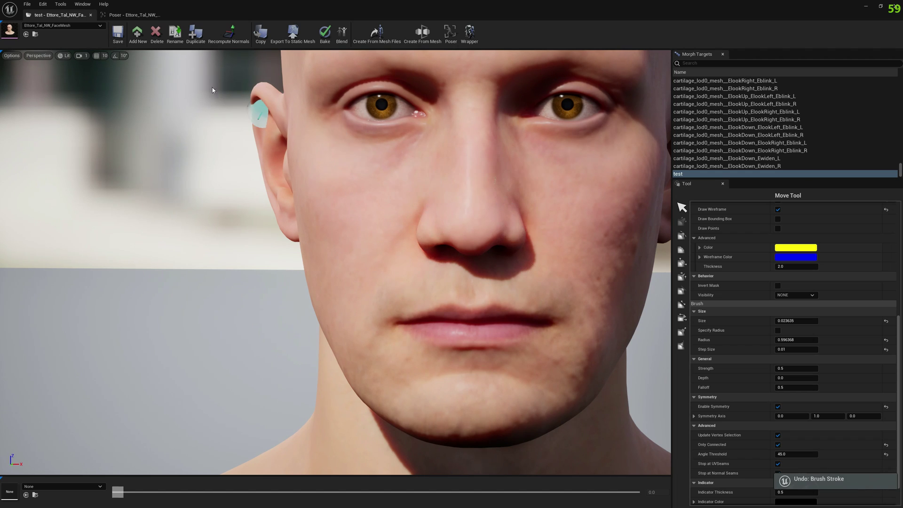
Return to the Poser and widen its Animation Curves list so the full curve names fit
left_click(134, 18)
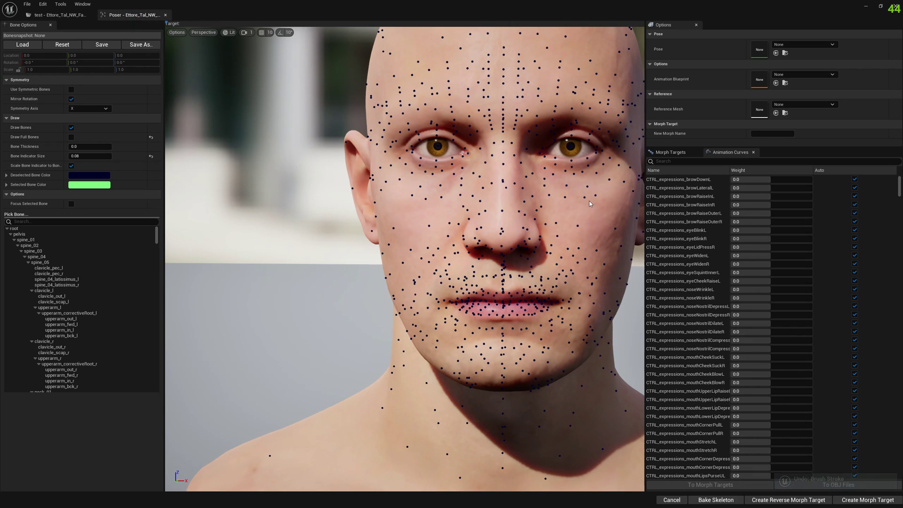
left_click_drag(647, 188, 612, 188)
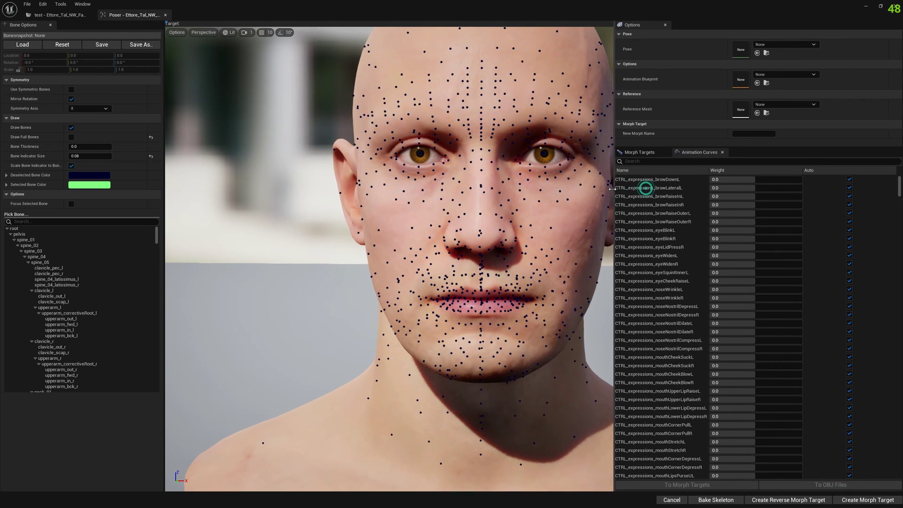
scroll(779, 216, "down", 3)
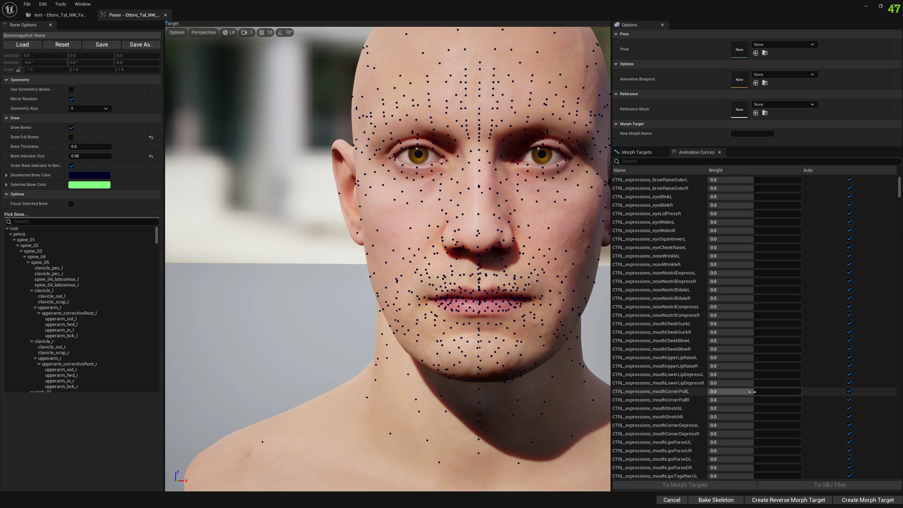
Preview the mouthCornerPullL and mouthCornerPullR expression curves at weight 1.0 and restore automatic weighting on both
left_click_drag(752, 392, 801, 399)
left_click(684, 394)
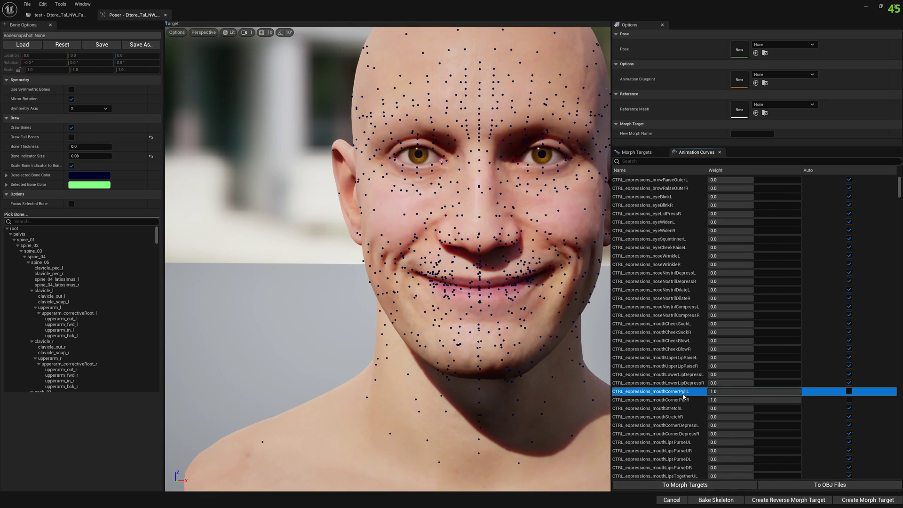
left_click(849, 391)
left_click(849, 400)
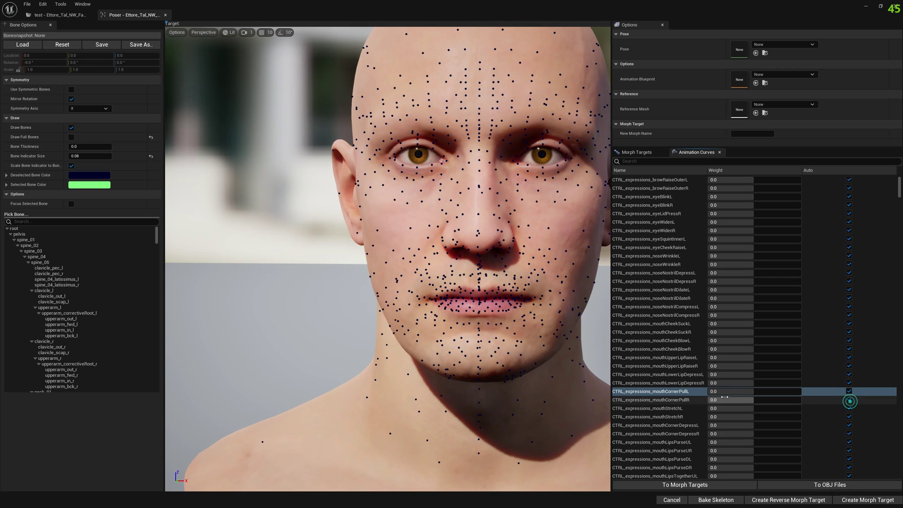
Copy the name of the CTRL_expressions_mouthCornerPullL animation curve
right_click(665, 396)
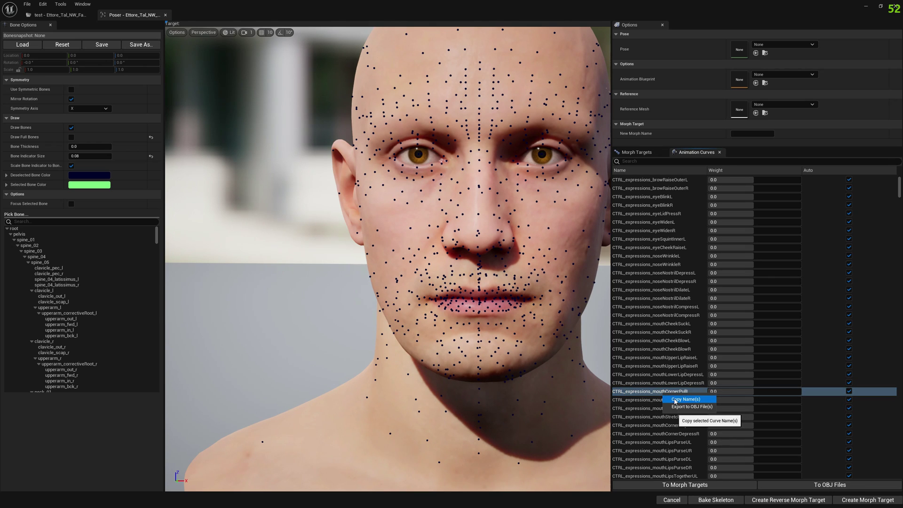
left_click(675, 399)
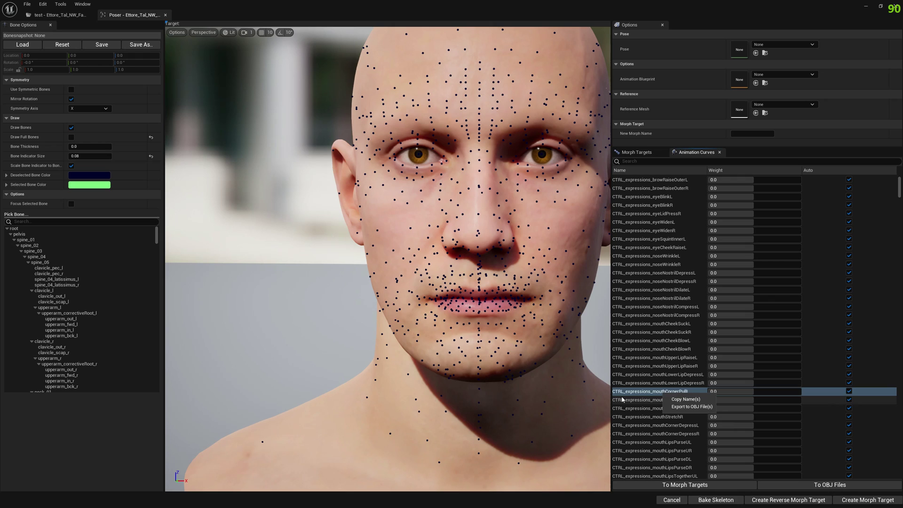
left_click(621, 394)
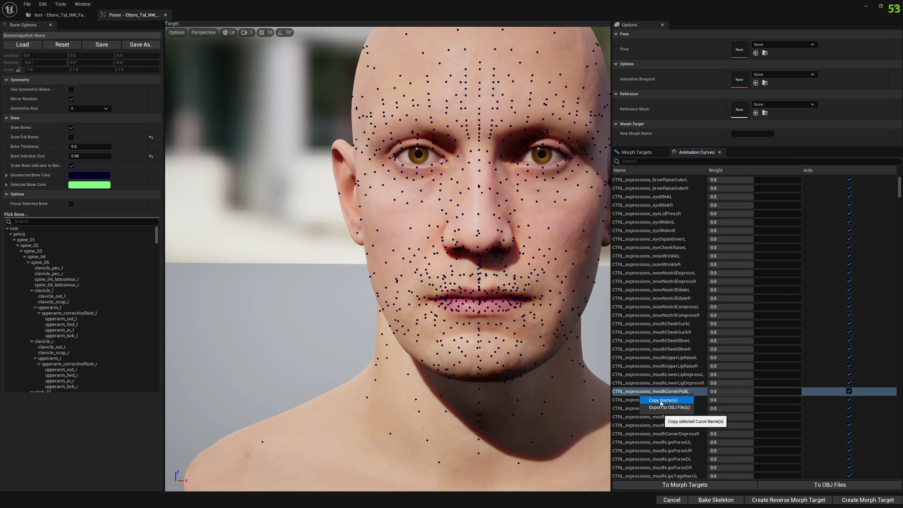
left_click(656, 395)
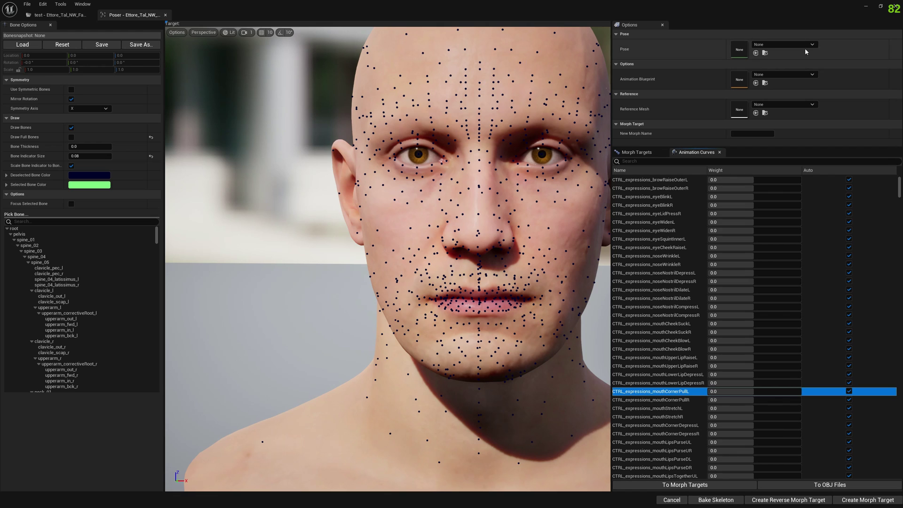
In the face mesh's skeletal mesh editor, create an animation from the current pose named AnimPose in the Content folder
left_click(65, 15)
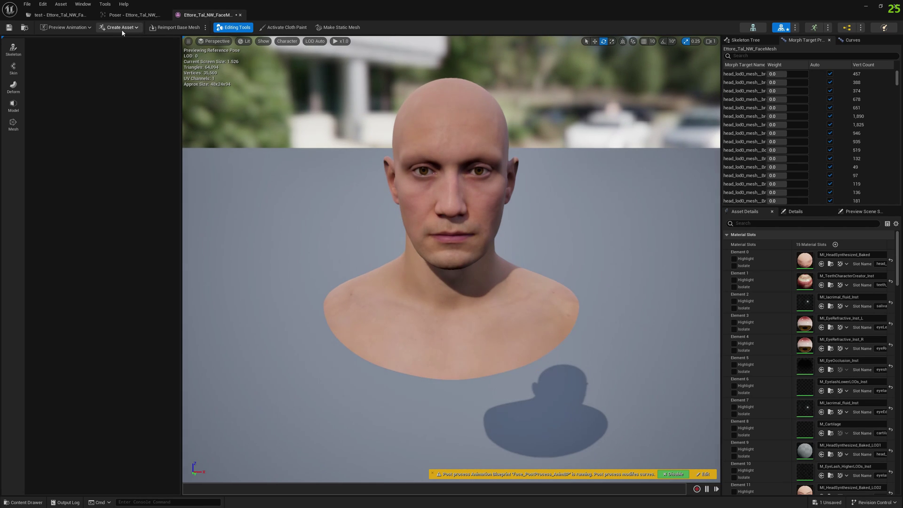
left_click(121, 27)
mouse_move(131, 47)
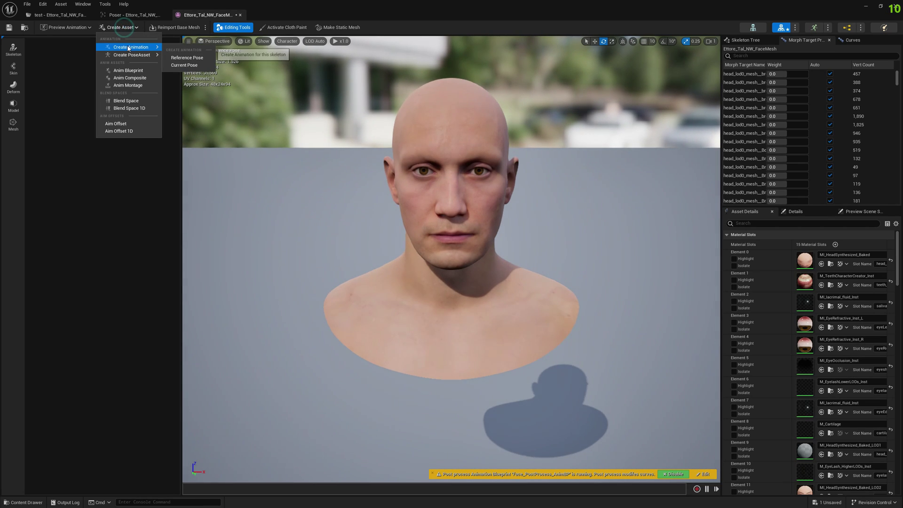
left_click(187, 66)
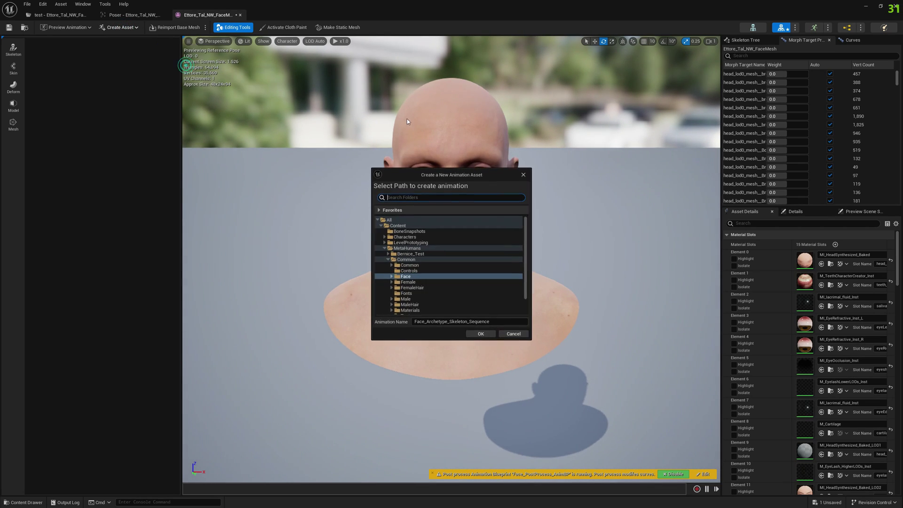
left_click(408, 226)
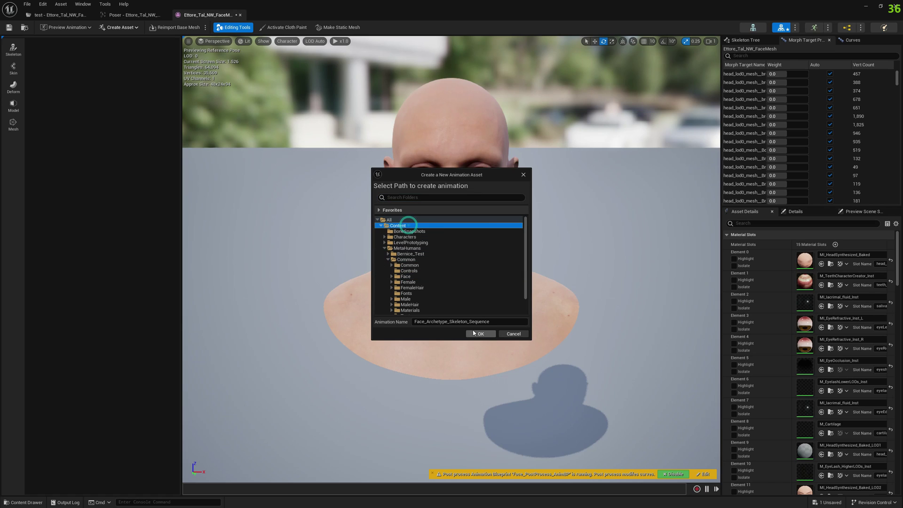
left_click(497, 322)
type("AnimPose")
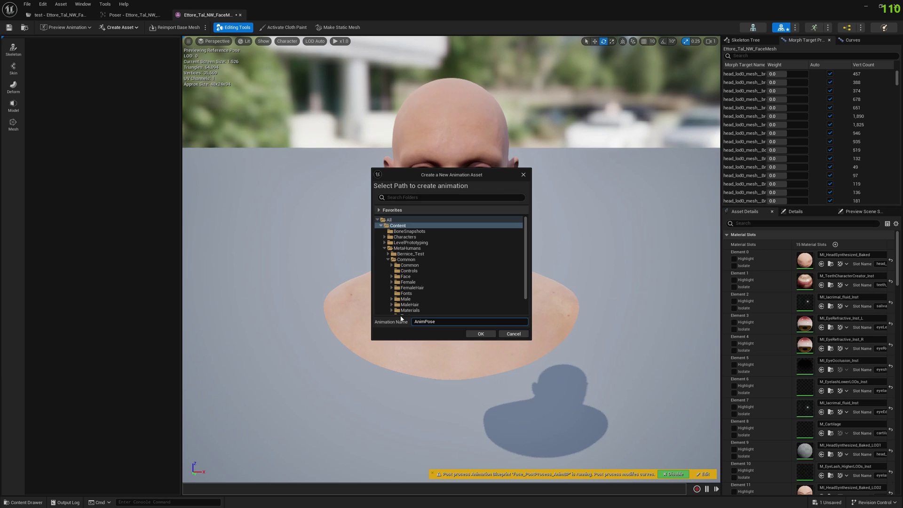
left_click(481, 334)
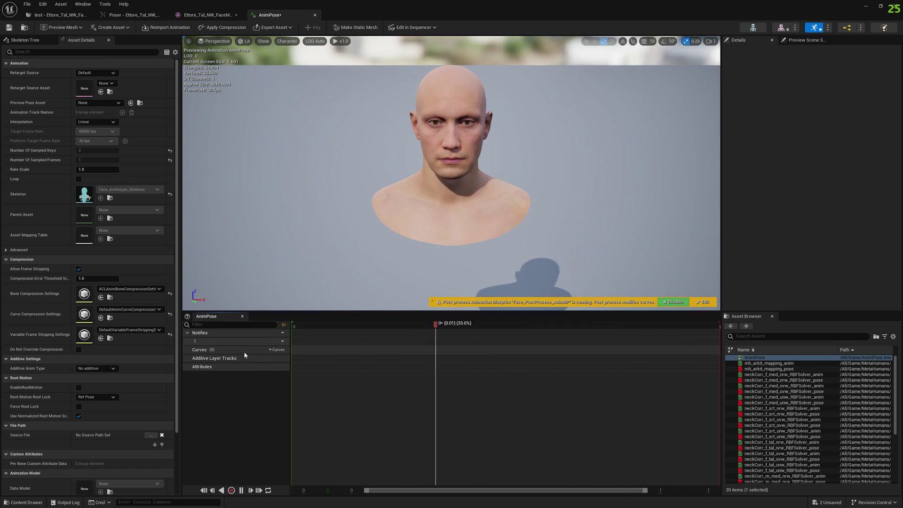
Add the CTRL_expressions_mouthCornerPullL curve to the AnimPose animation using the copied name
left_click(277, 350)
left_click(292, 368)
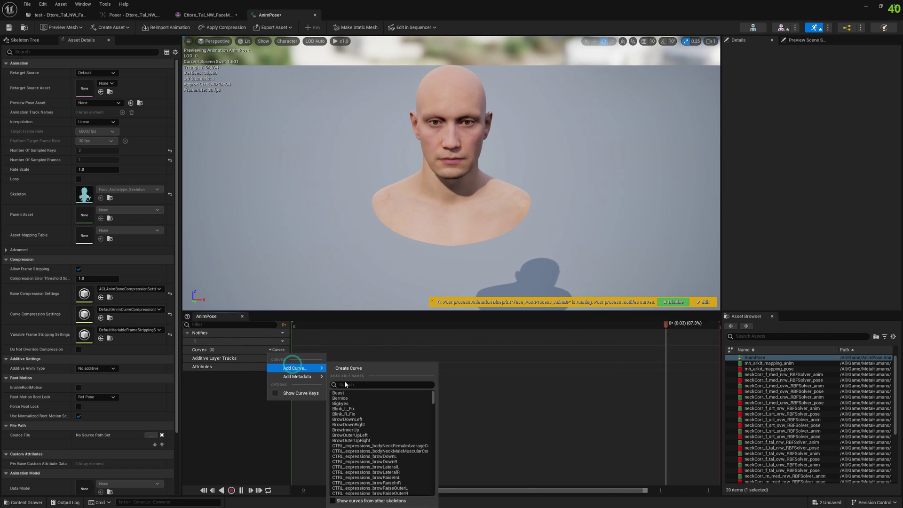
key("ctrl+v")
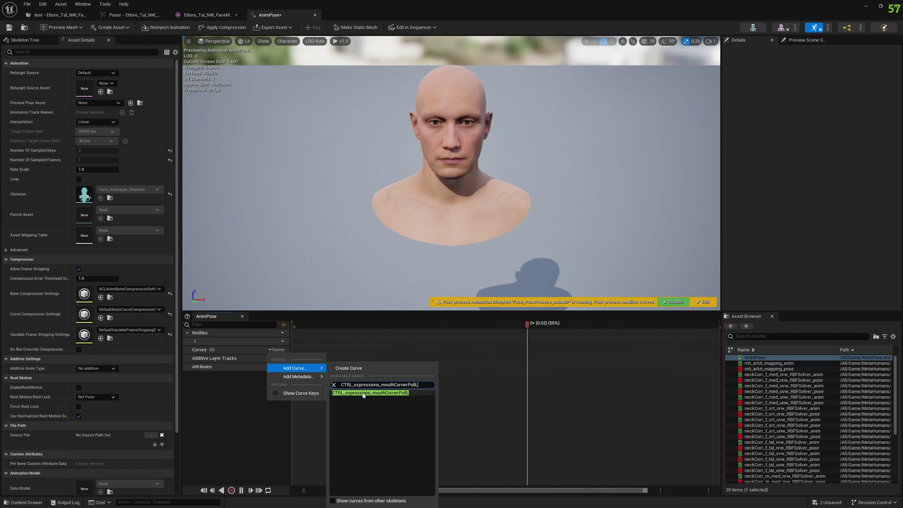
left_click(392, 394)
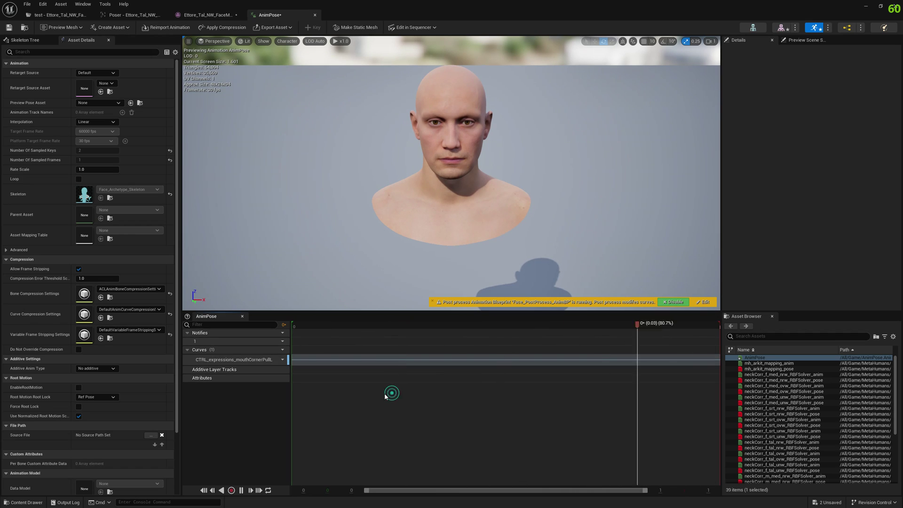
Open the CTRL_expressions_mouthCornerPullL curve in the Curve Editor and add a key to it
left_click(276, 359)
left_click(283, 376)
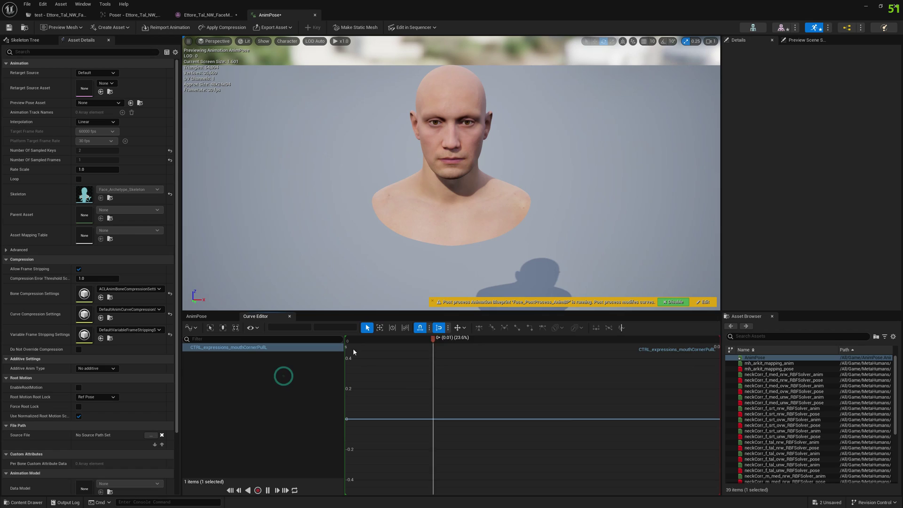
right_click(262, 348)
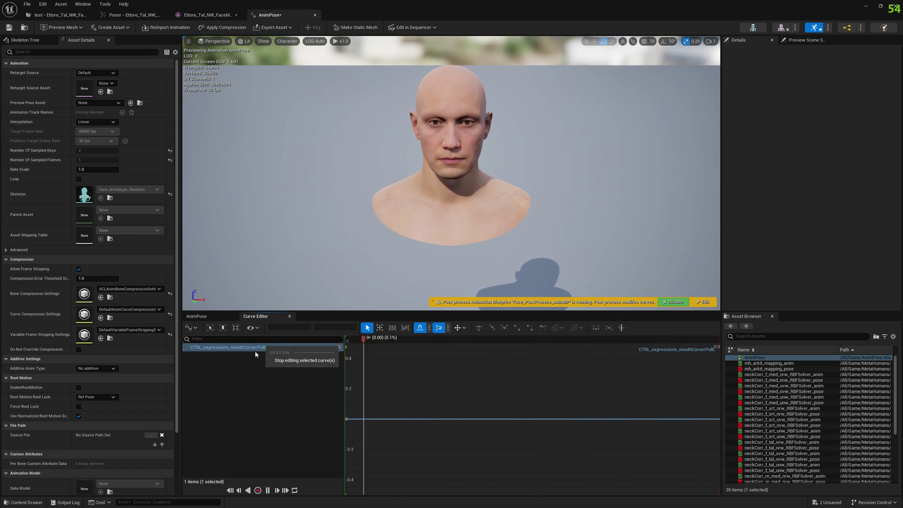
right_click(353, 417)
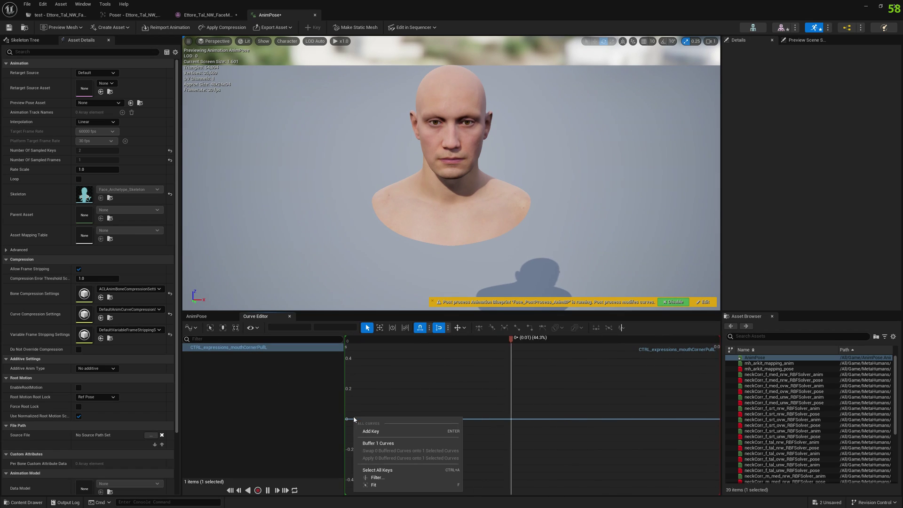
left_click(375, 430)
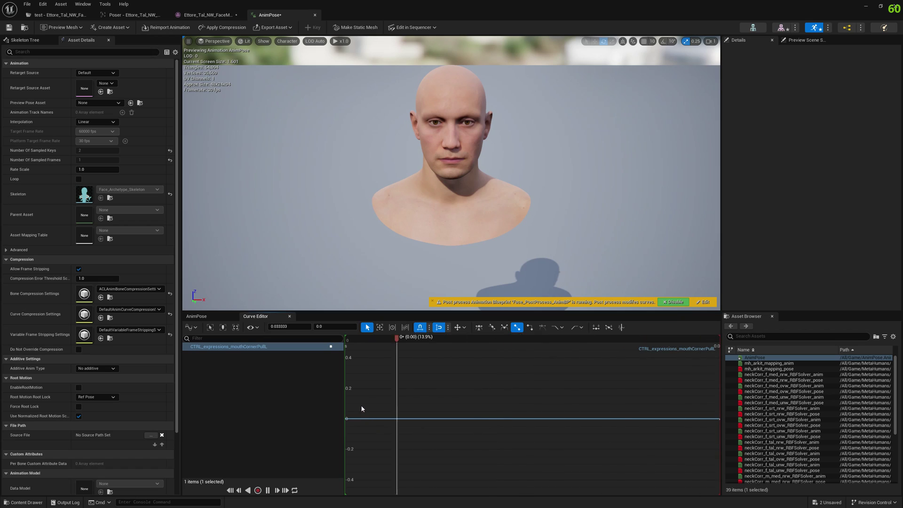
Set the CTRL_expressions_mouthCornerPullL key to time 0 and value 1, and save the AnimPose animation
left_click(290, 326)
type("0")
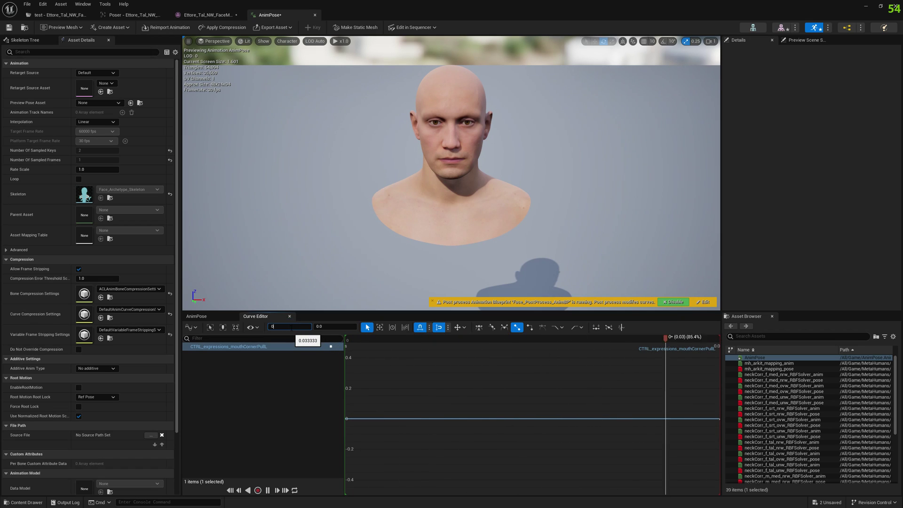
key("Return")
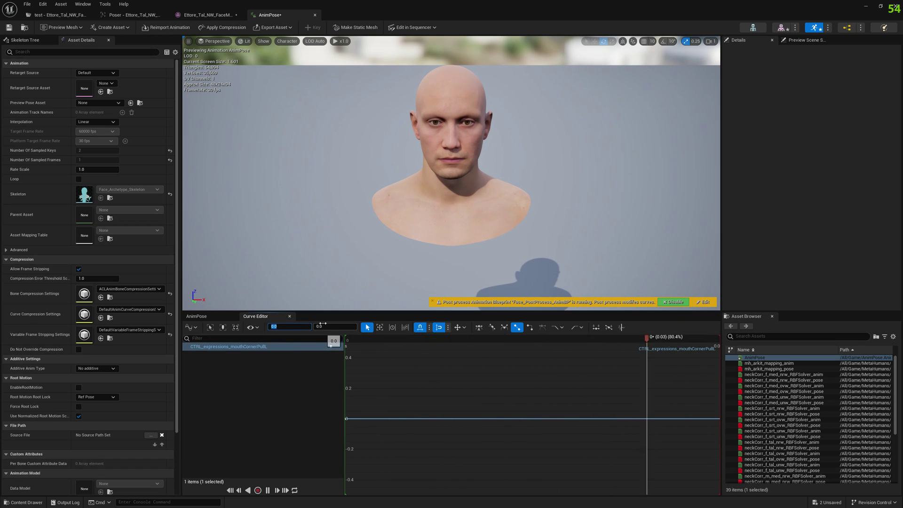
left_click(322, 326)
type("1")
key("Return")
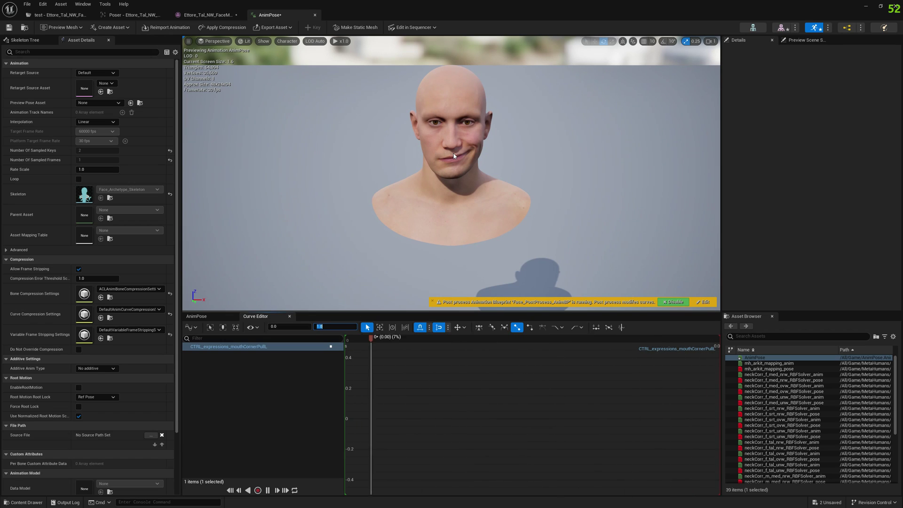
left_click(8, 27)
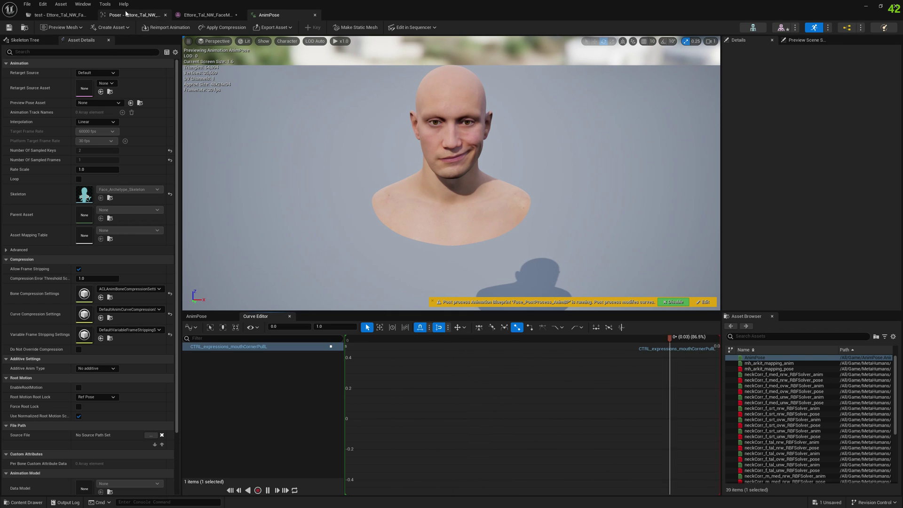
In the face mesh's Mesh Morpher editor, close the test morph target
left_click(58, 14)
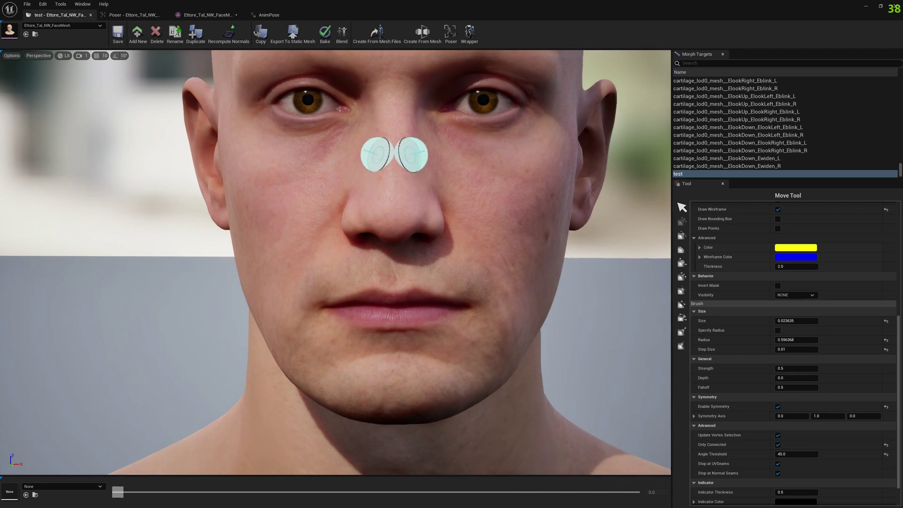
right_click(692, 174)
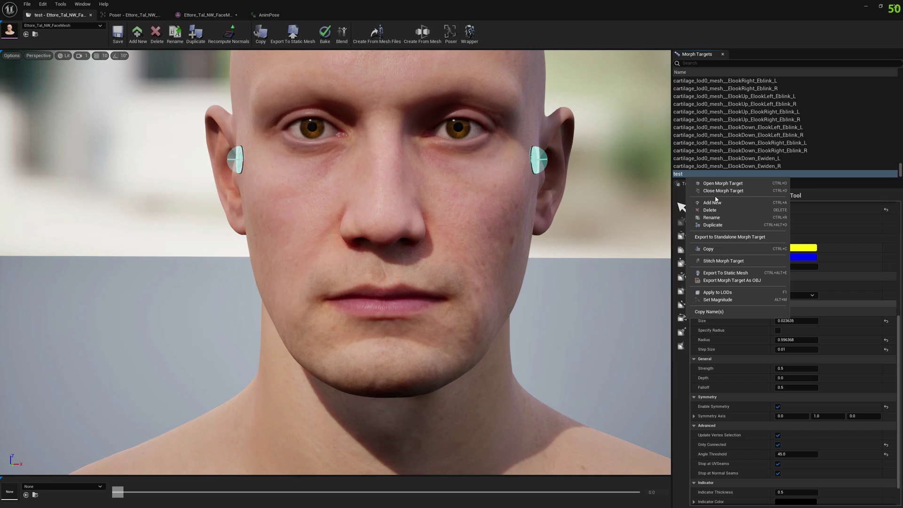
left_click(715, 191)
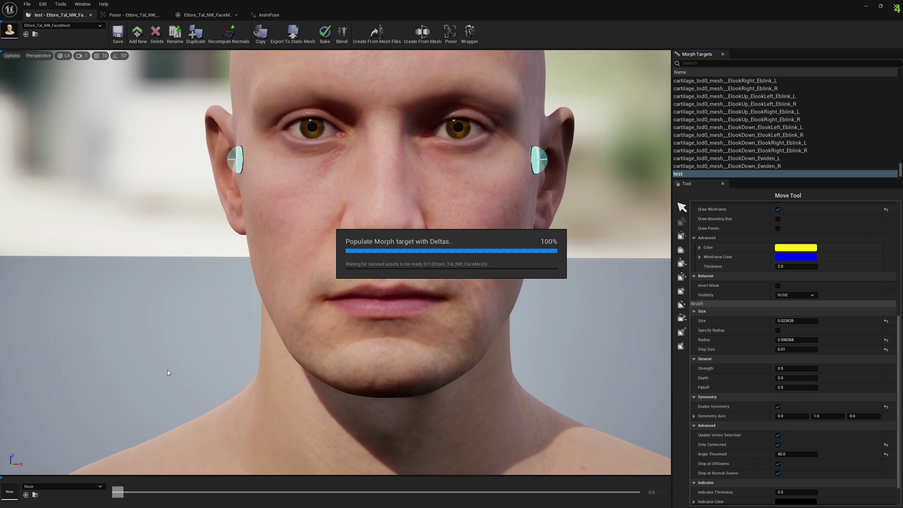
Assign AnimPose as the preview animation in the Mesh Morpher editor
left_click(66, 487)
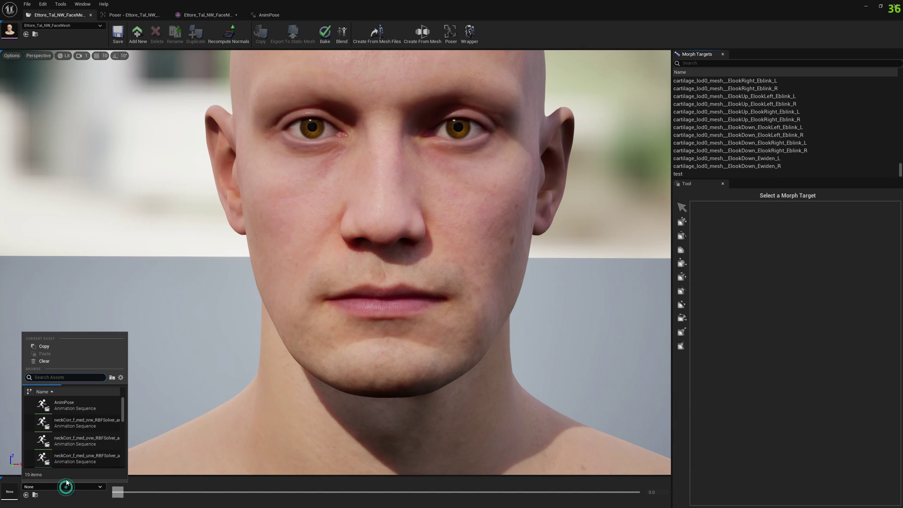
left_click(73, 405)
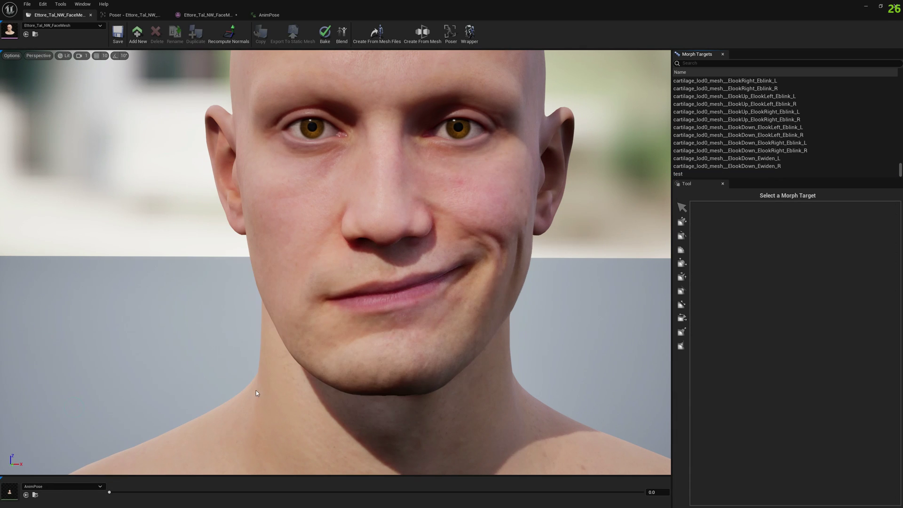
left_click_drag(256, 393, 109, 143)
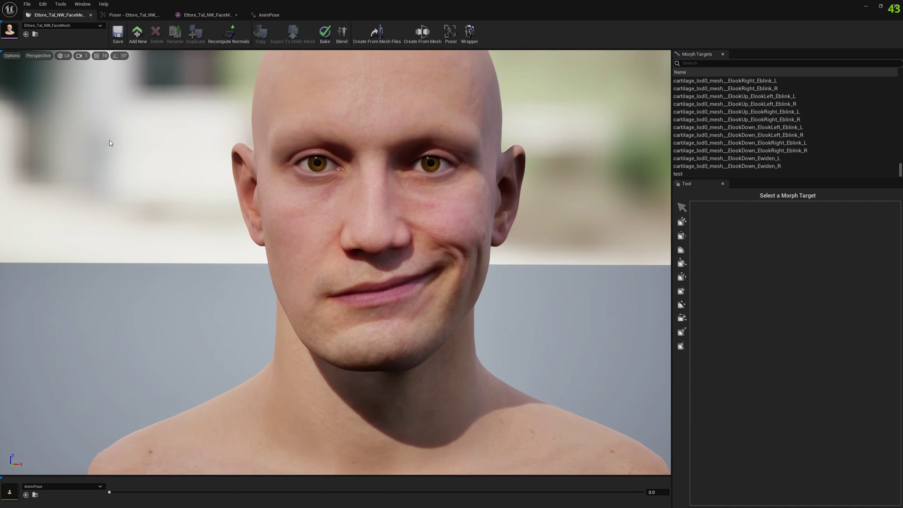
Add a new morph target named mouthCornerPullL_Modified to the face mesh
left_click(138, 34)
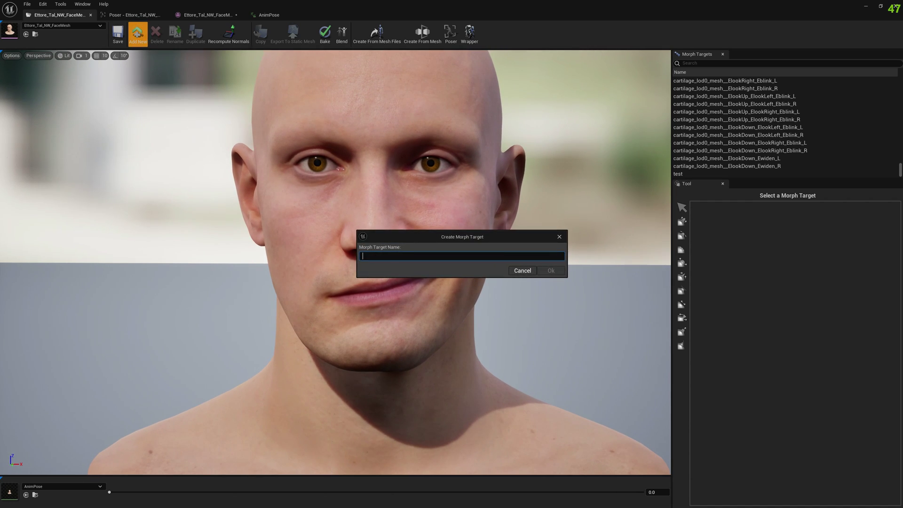
type("CTRL_expressions_mouthCornerPullL")
double_click(407, 256)
key("shift+Home")
key("BackSpace")
left_click(418, 256)
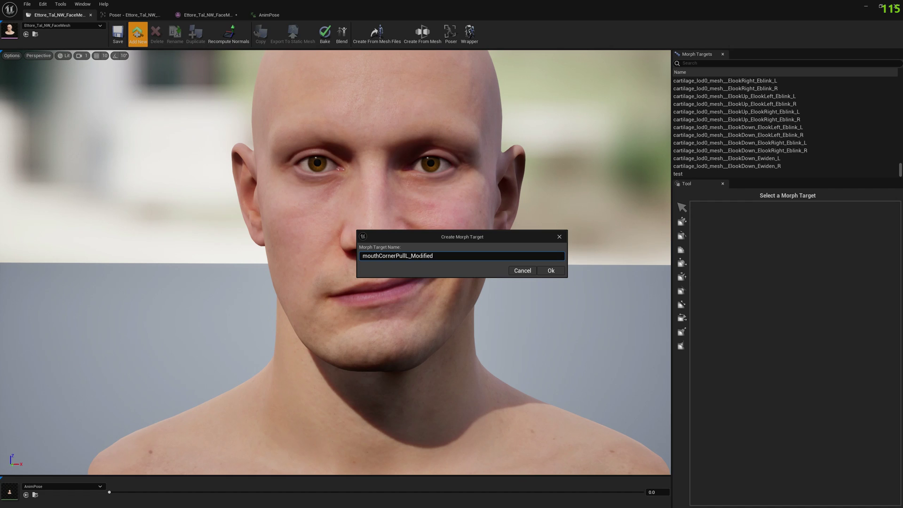
left_click(551, 271)
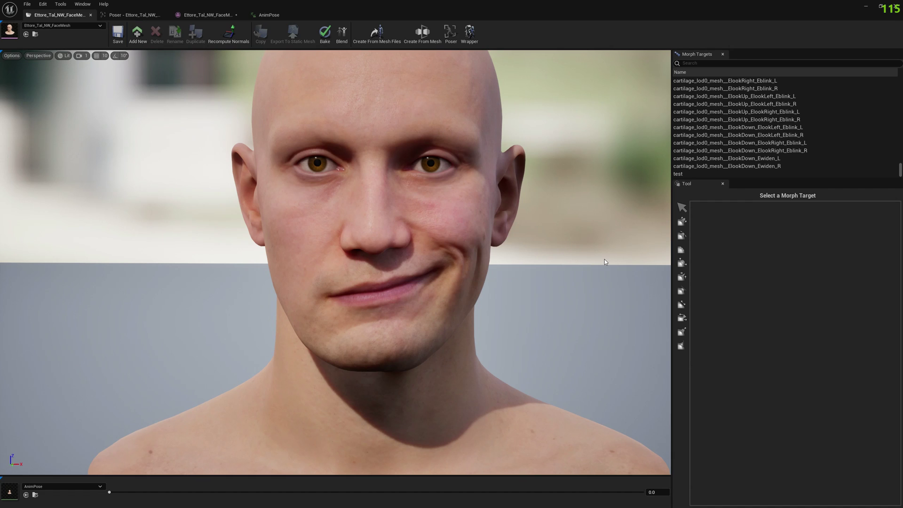
Open the mouthCornerPullL_Modified morph target with the Move tool and disable the brush symmetry
left_click(719, 173)
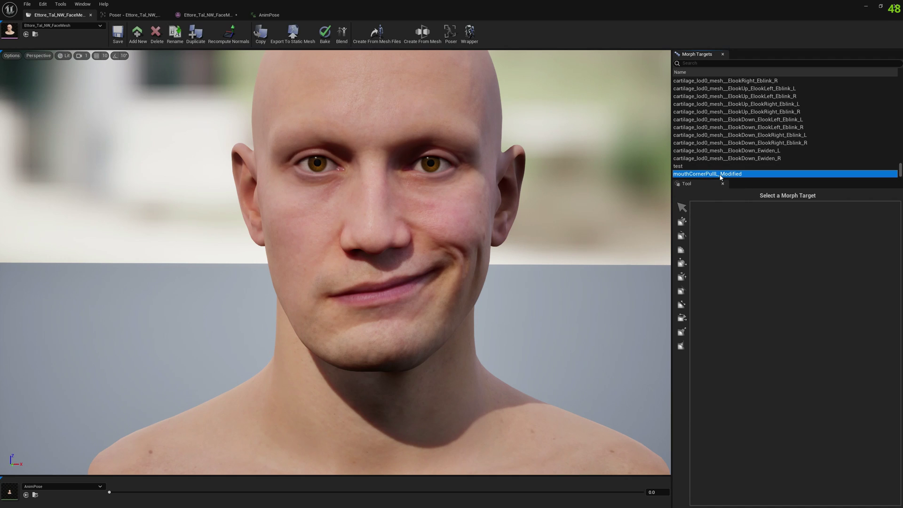
left_click(682, 223)
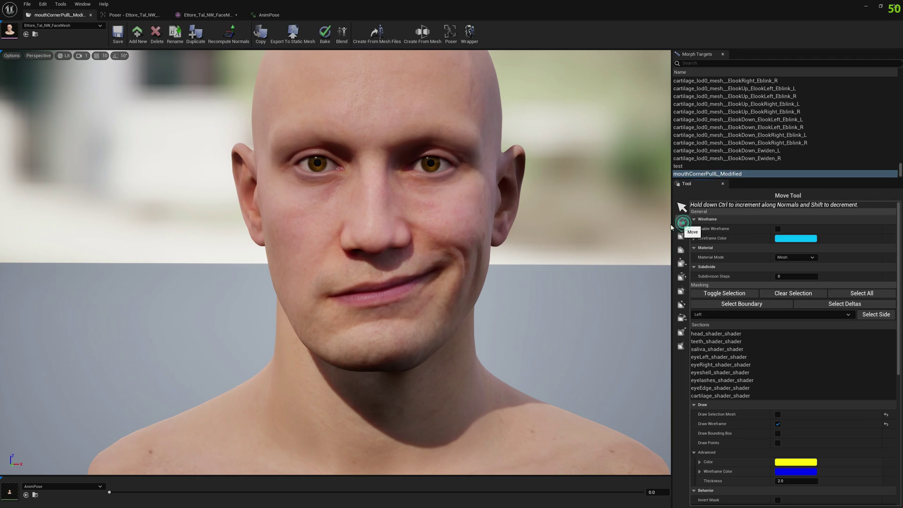
scroll(453, 266, "up", 3)
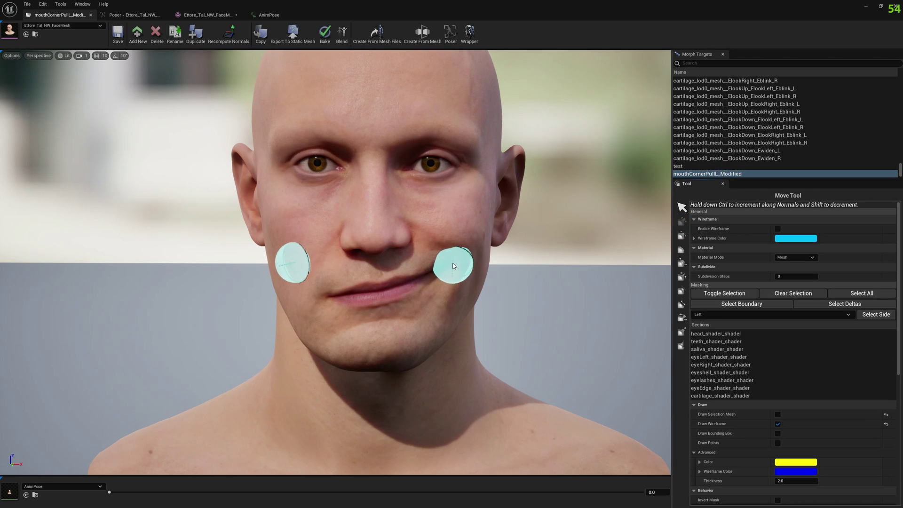
left_click_drag(419, 286, 435, 269)
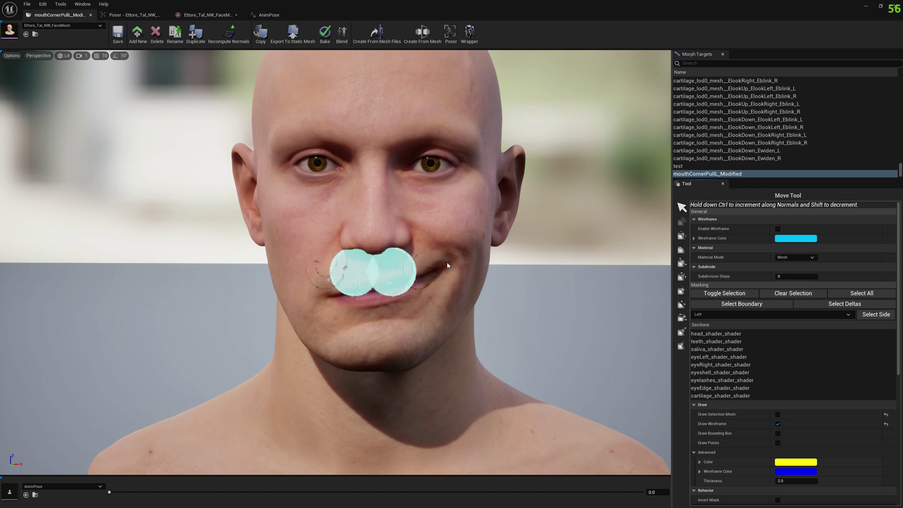
scroll(746, 364, "down", 3)
scroll(747, 364, "down", 7)
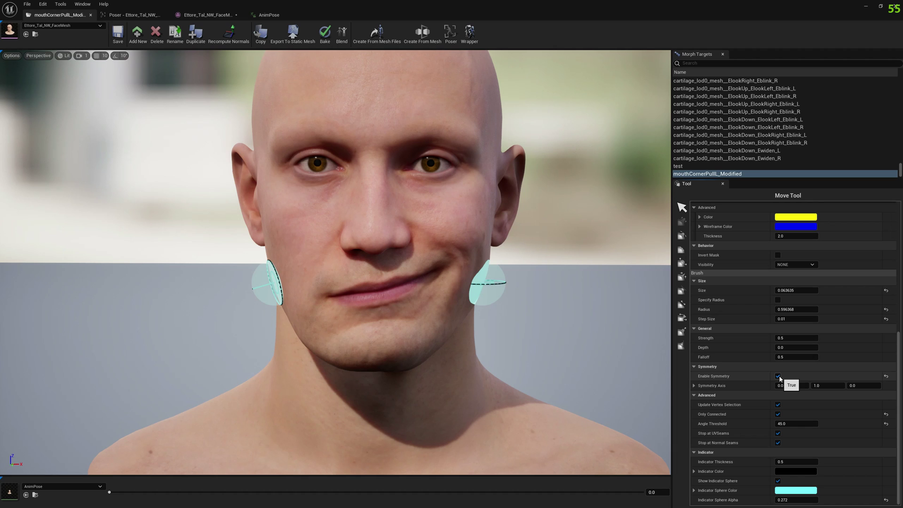
left_click(778, 376)
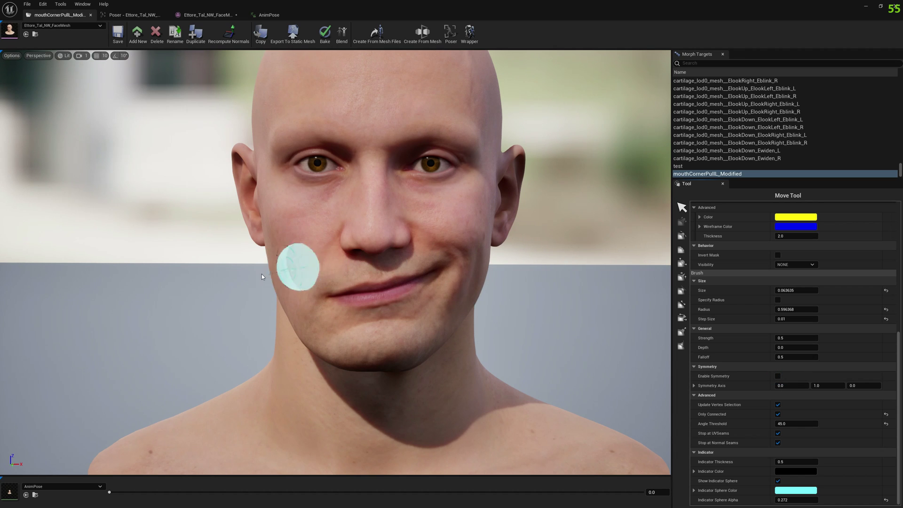
Pull the smiling mouth corner and adjacent cheek outward and upward with Move tool strokes
scroll(403, 310, "up", 4)
scroll(408, 299, "up", 3)
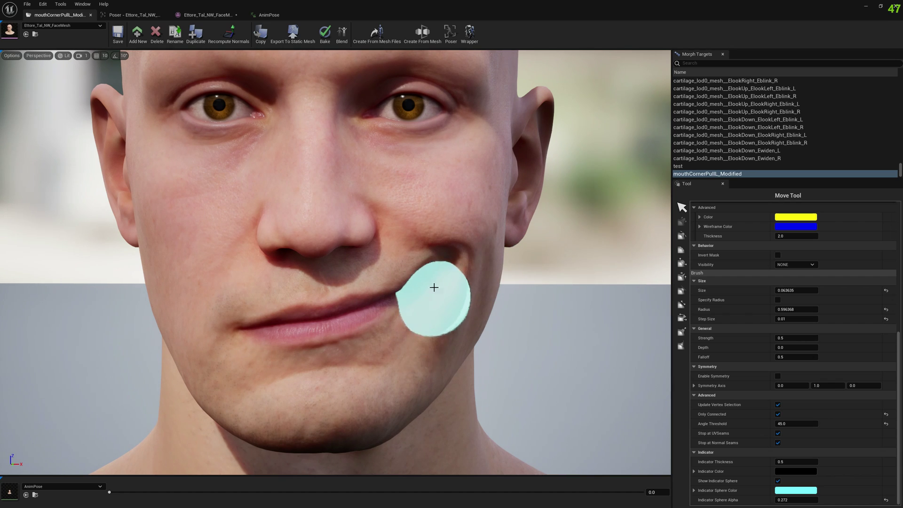
mouse_move(440, 279)
left_mouse_down()
mouse_move(432, 315)
mouse_move(452, 329)
mouse_move(451, 284)
left_mouse_up()
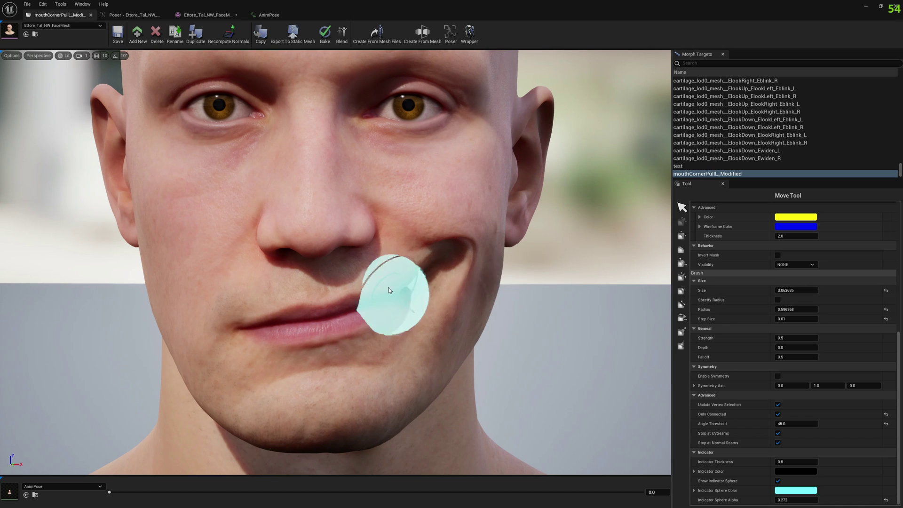
left_click_drag(395, 292, 491, 270)
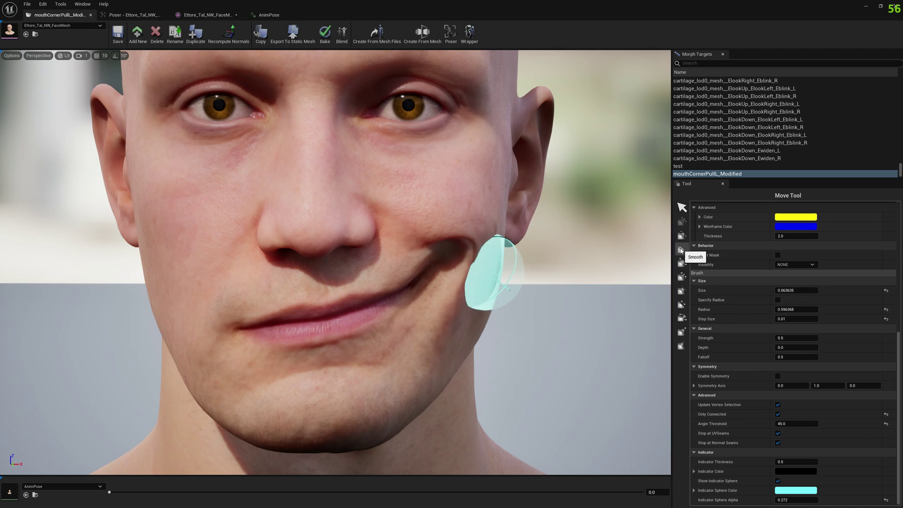
Smooth the cheek crease beside the raised mouth corner with the Smooth tool
left_click(682, 249)
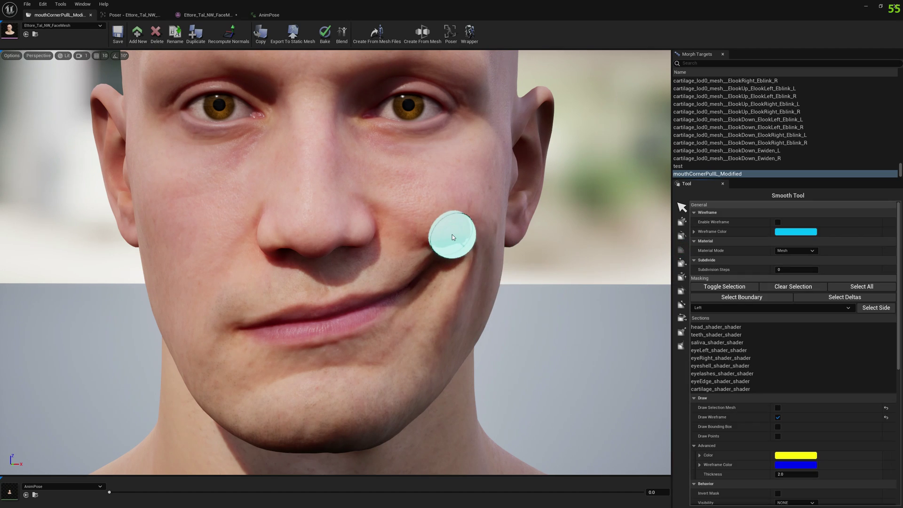
mouse_move(453, 237)
left_mouse_down()
mouse_move(441, 231)
mouse_move(478, 247)
left_mouse_up()
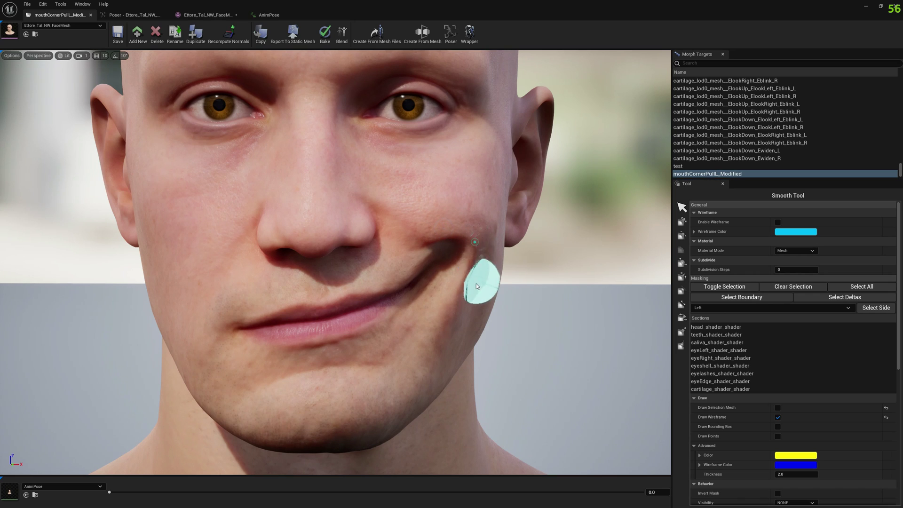
scroll(442, 320, "down", 1)
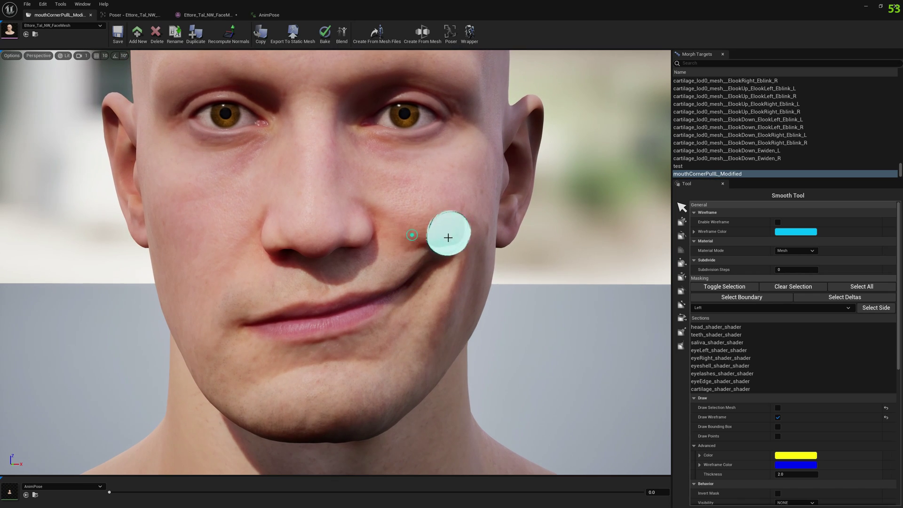
mouse_move(447, 235)
left_mouse_down("alt")
mouse_move(430, 284)
mouse_move(300, 267)
left_mouse_up("alt")
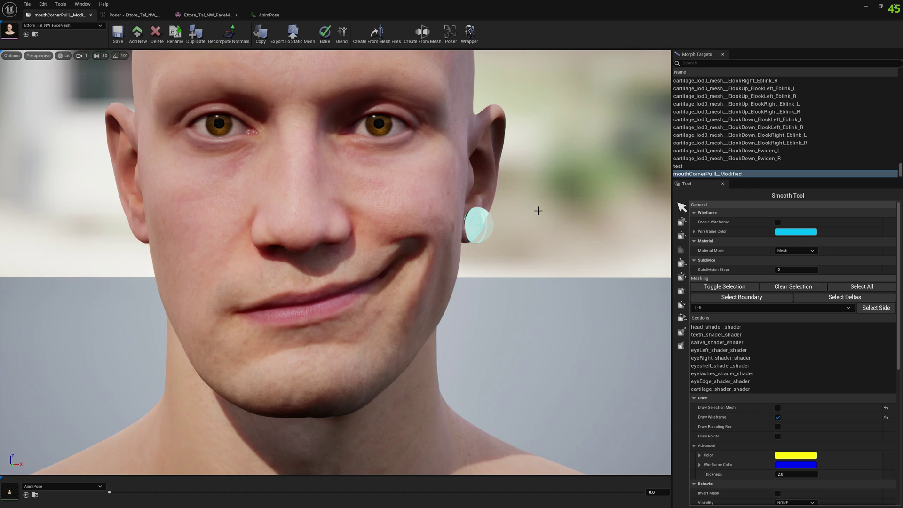
left_click_drag(544, 212, 531, 282, "alt")
left_click_drag(516, 202, 446, 141, "alt")
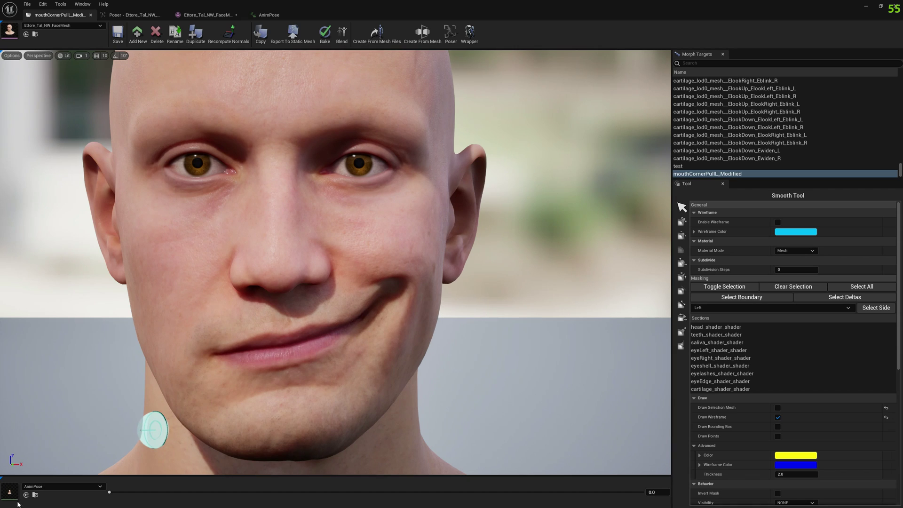
Save the modified morph target along with the Ettore_Tal_NW_FaceMesh and Face_Archetype_Skeleton assets
left_click(118, 33)
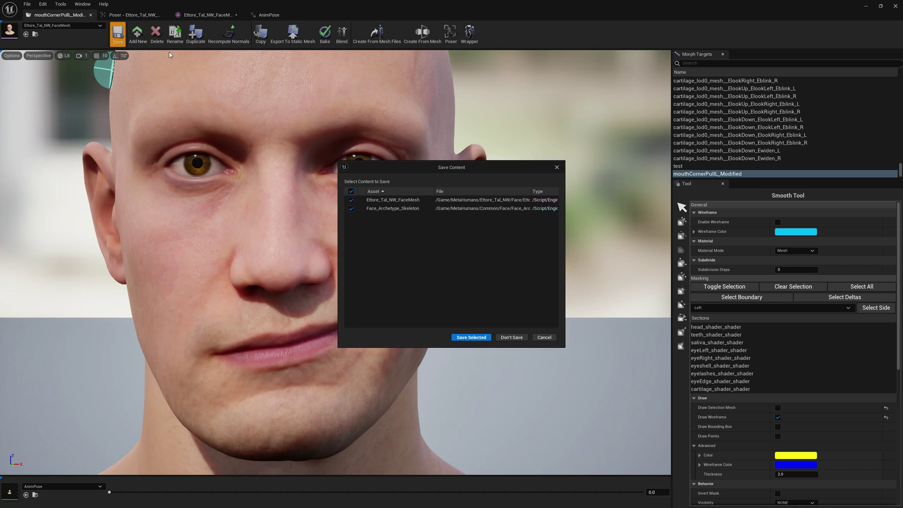
left_click(474, 339)
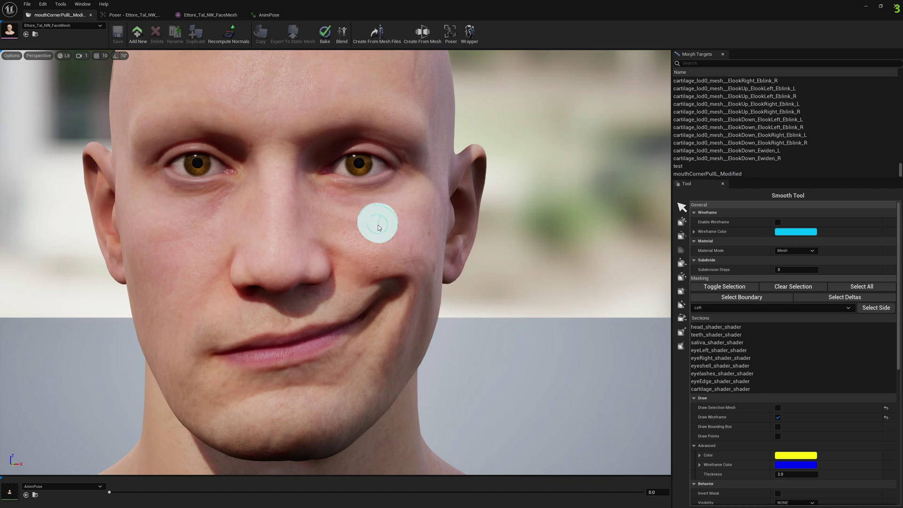
right_click_drag(379, 228, 382, 230)
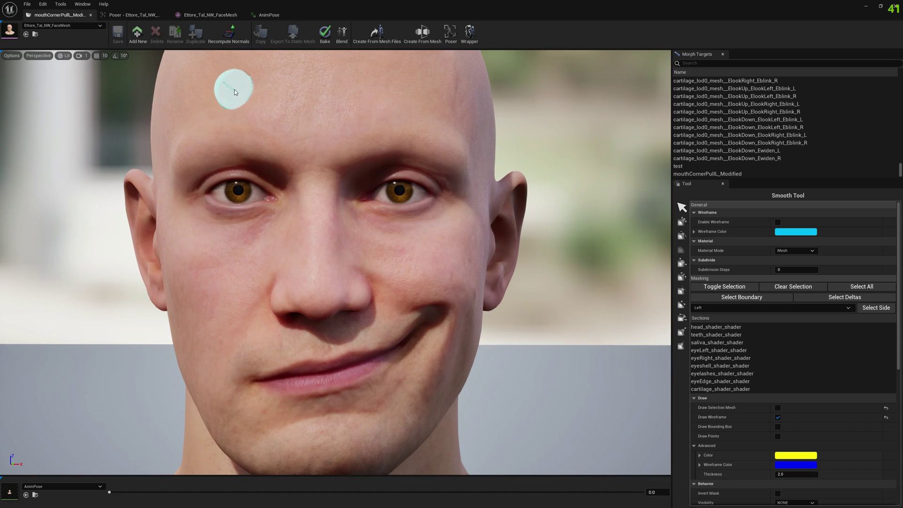
Go from the face mesh's asset details to Face_ControlBoard_CtrlRig and search its Rig Graph for CTRL_expressions_mouthCornerPullL
left_click(210, 15)
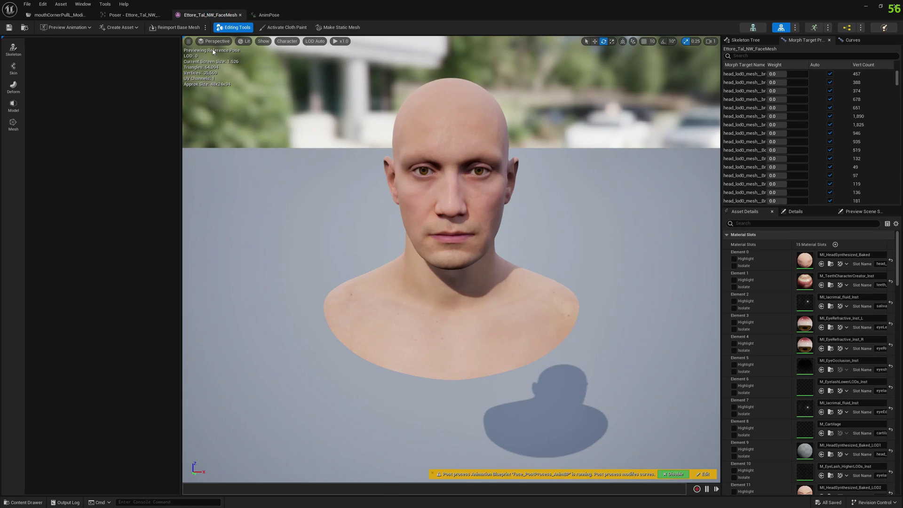
scroll(838, 282, "down", 10)
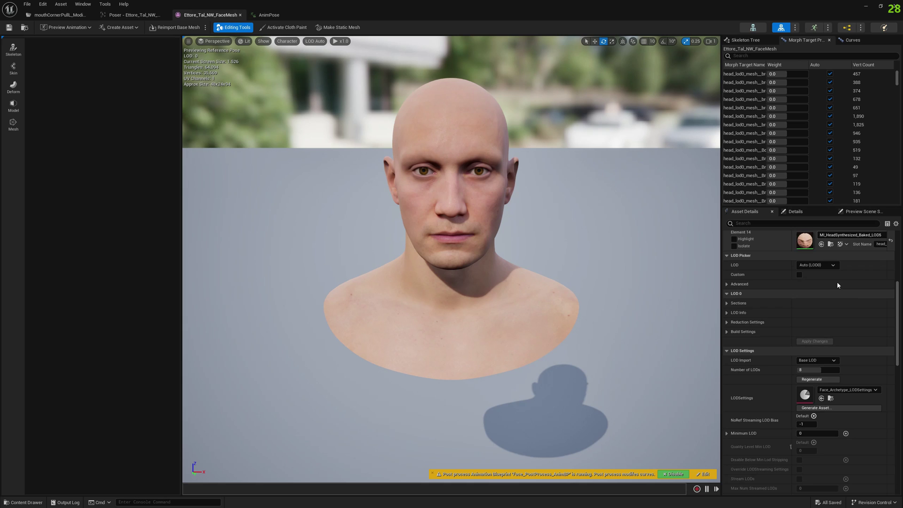
scroll(837, 282, "down", 3)
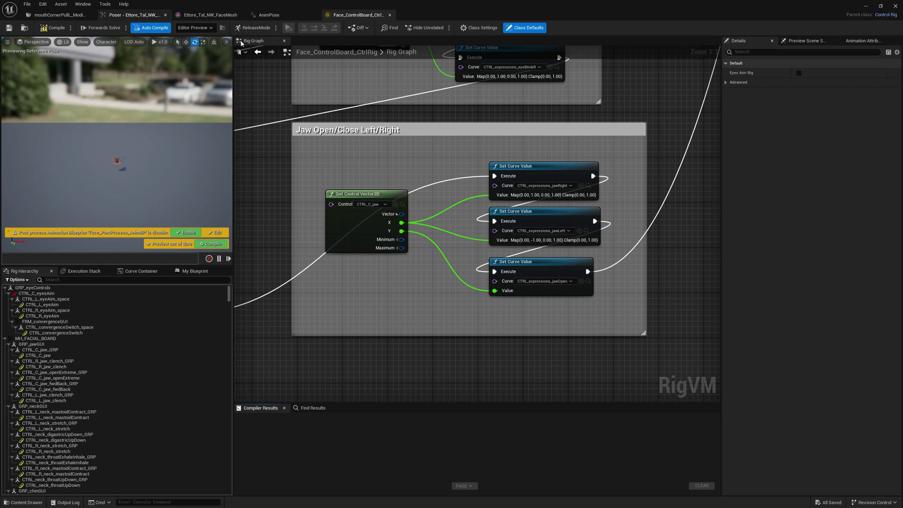
left_click(319, 410)
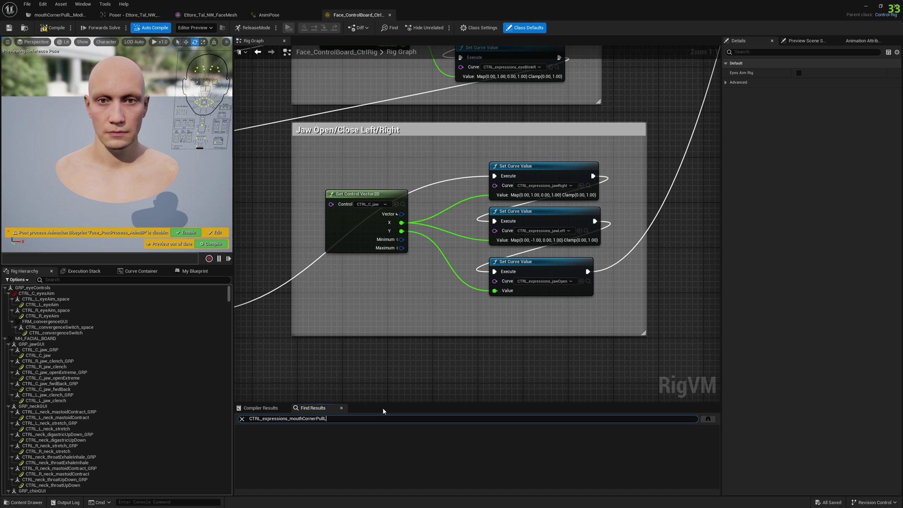
key("Return")
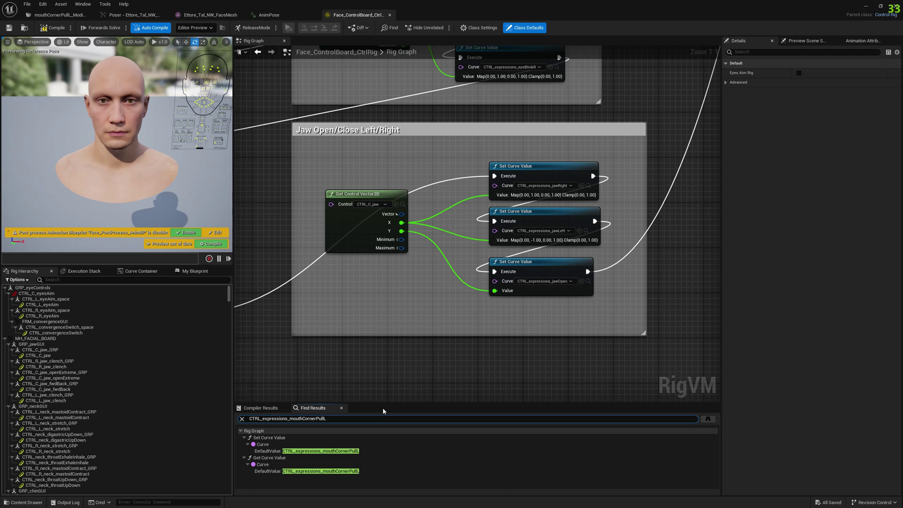
Locate the Set Curve Value node for CTRL_expressions_mouthCornerPullL and move the four upper lip raise nodes beneath it down to free up space
double_click(317, 451)
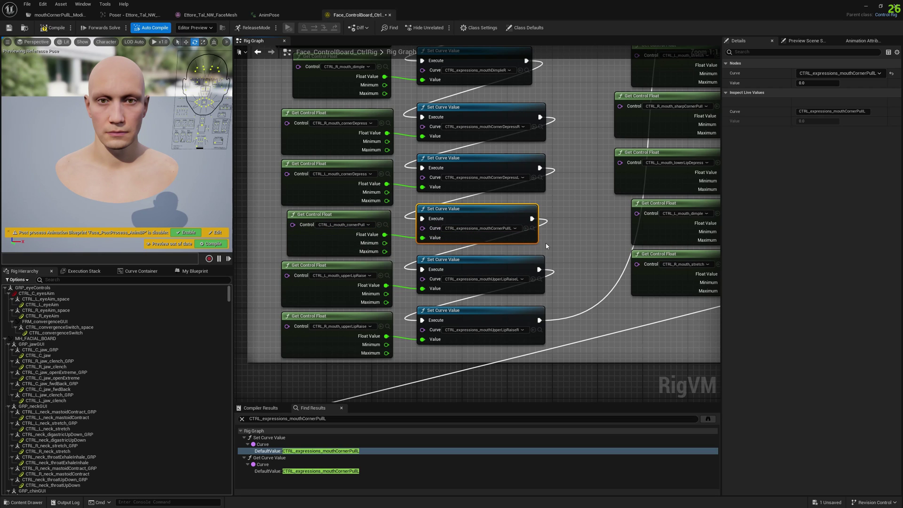
right_click_drag(545, 243, 567, 246)
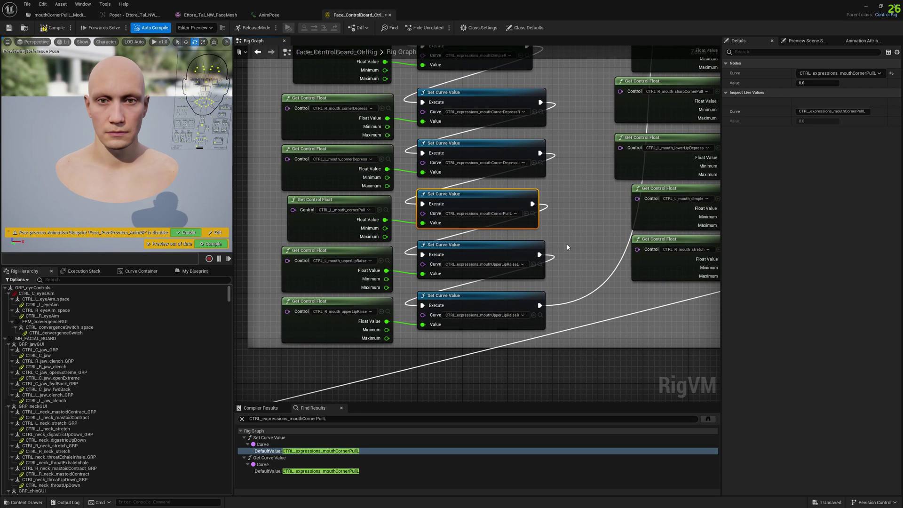
left_click(310, 471)
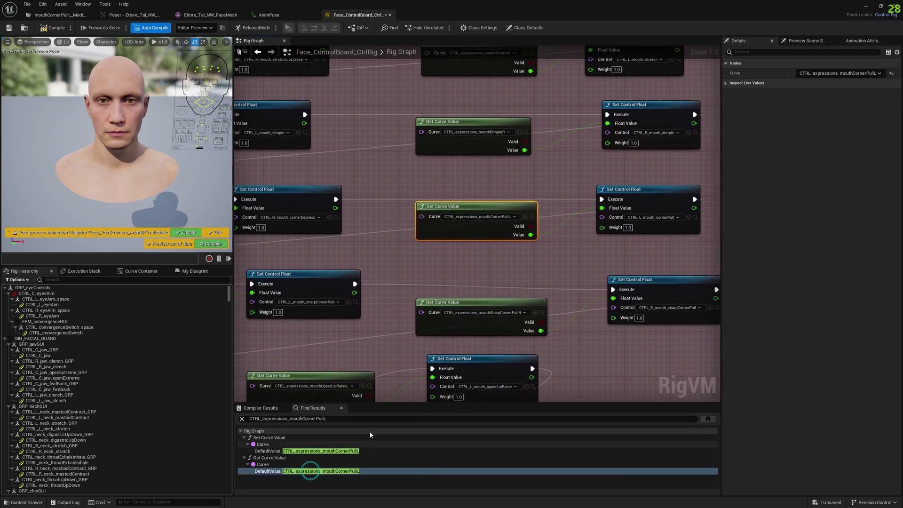
right_click_drag(468, 270, 464, 269)
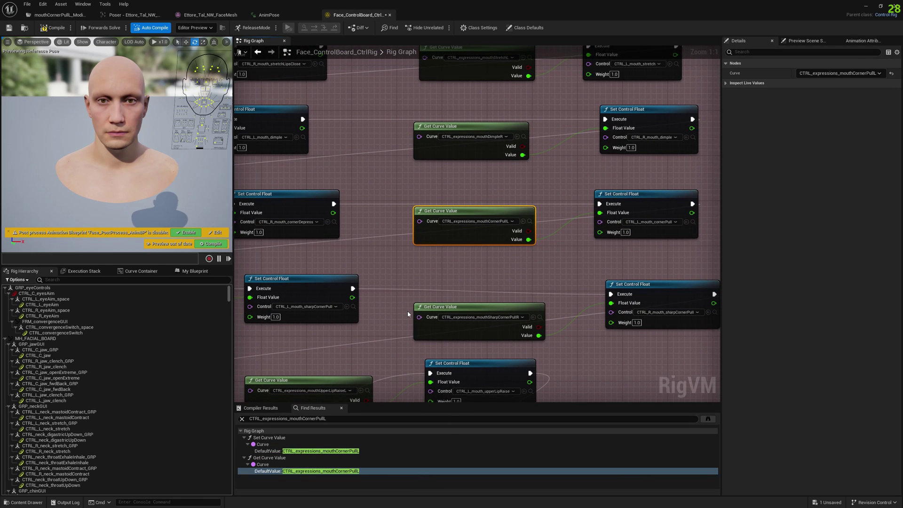
left_click(313, 451)
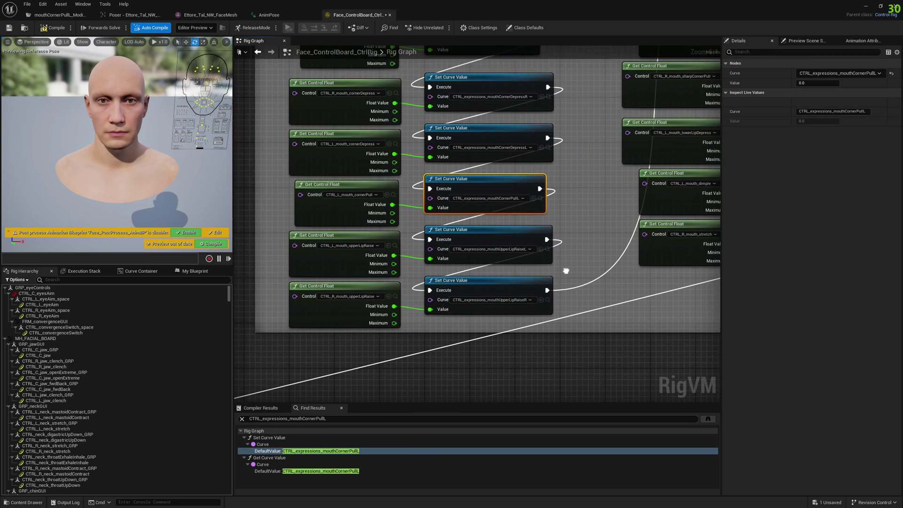
left_click_drag(278, 222, 553, 308)
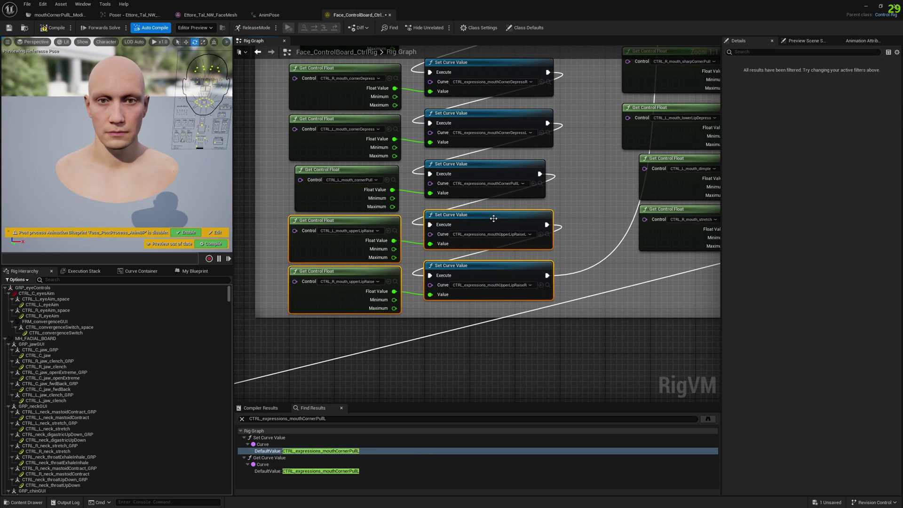
left_click_drag(494, 219, 500, 265)
left_click(520, 232)
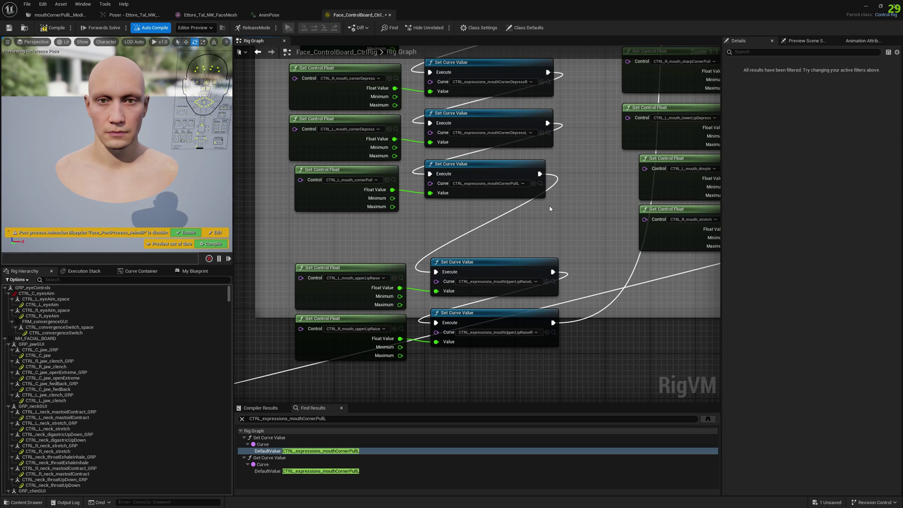
Add a Set Curve Value node and place it directly below the CTRL_expressions_mouthCornerPullL node
left_click(468, 187)
right_click(448, 212)
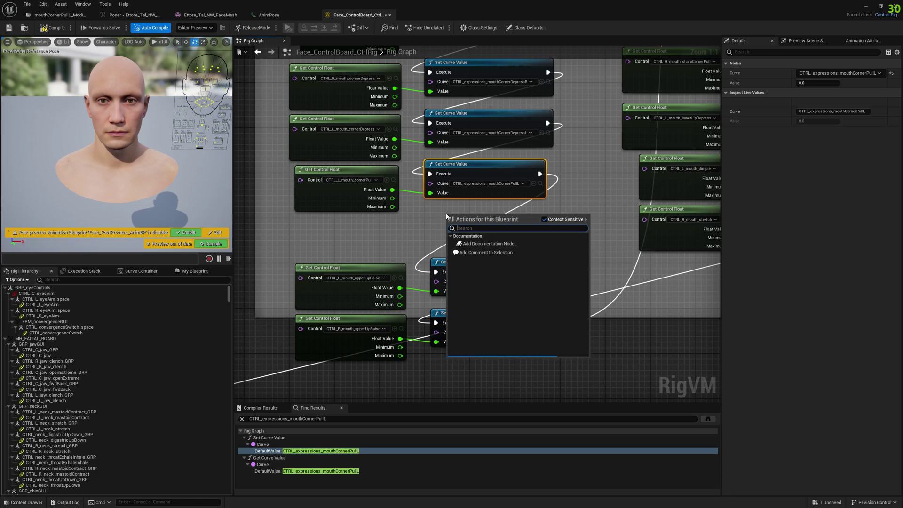
type("set")
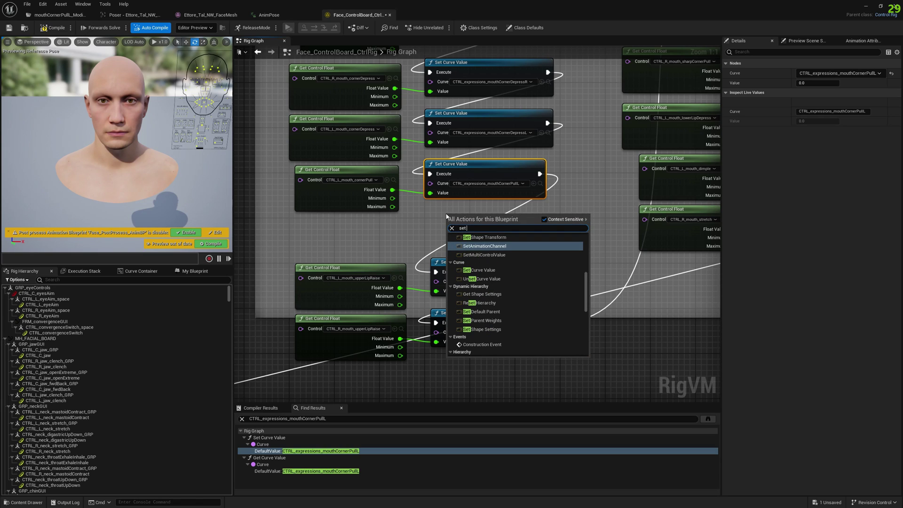
type(" cur")
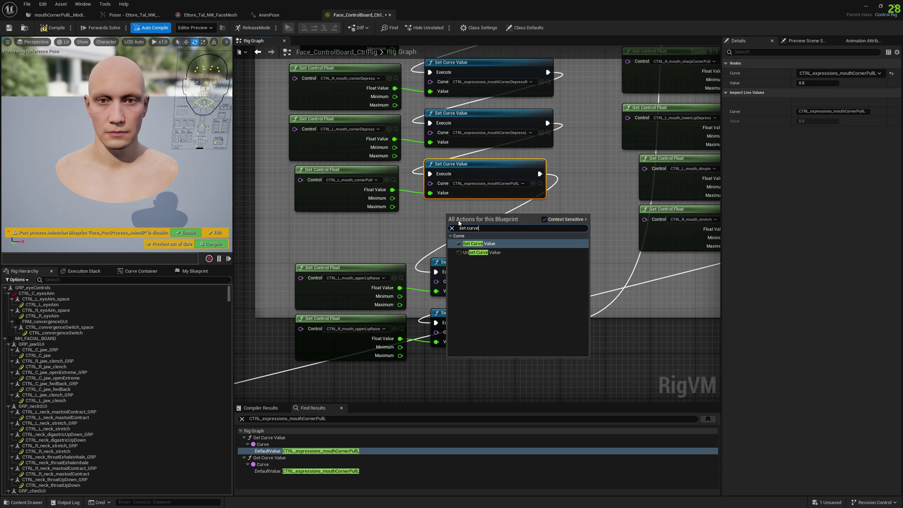
type("ve")
left_click(479, 243)
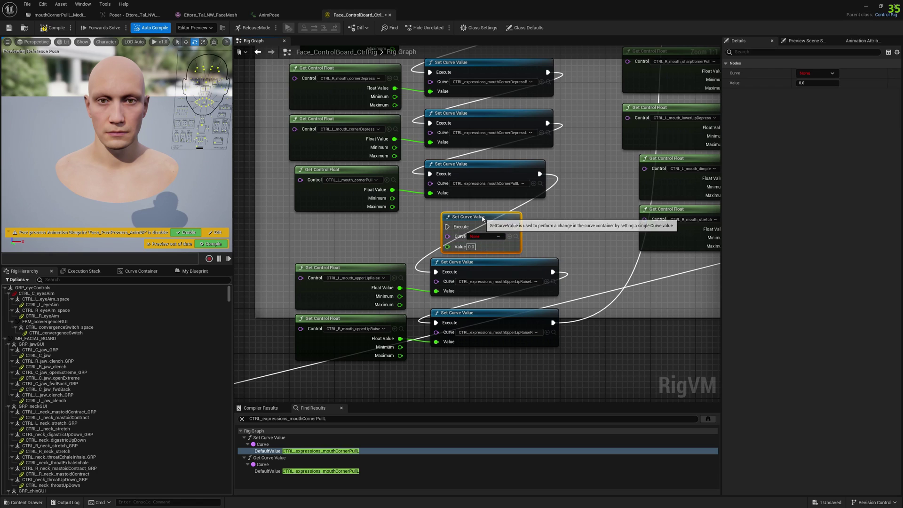
left_click_drag(483, 218, 466, 216)
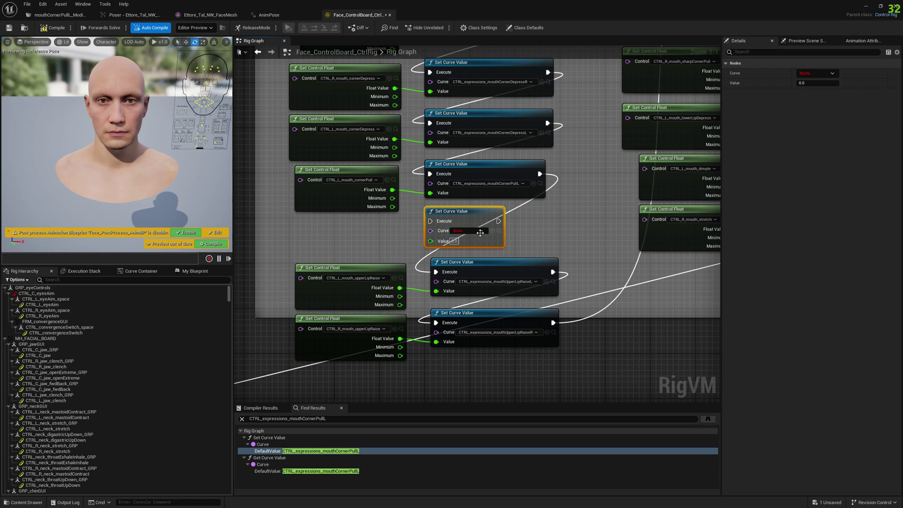
Compile the control rig and reset its curves from the hierarchy's root bone using the Ettore_Tal_NW_FaceMesh skeletal mesh
left_click(467, 231)
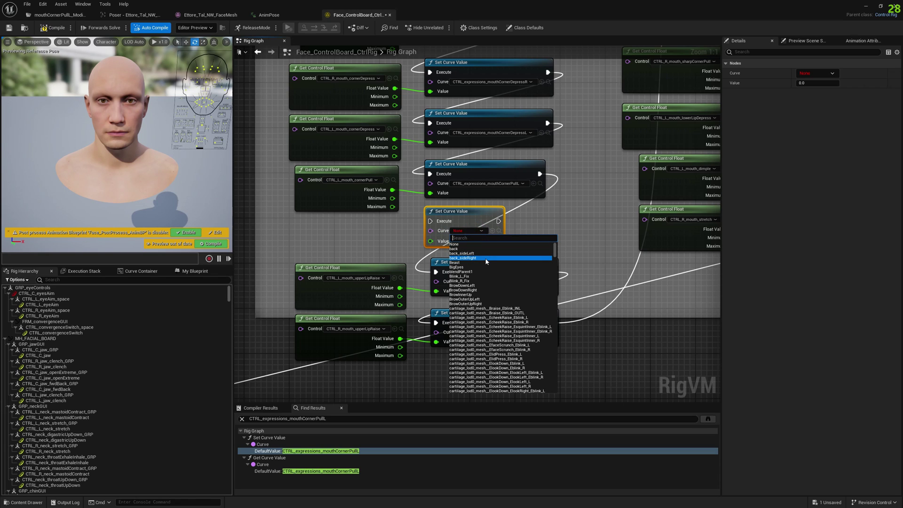
left_click(214, 244)
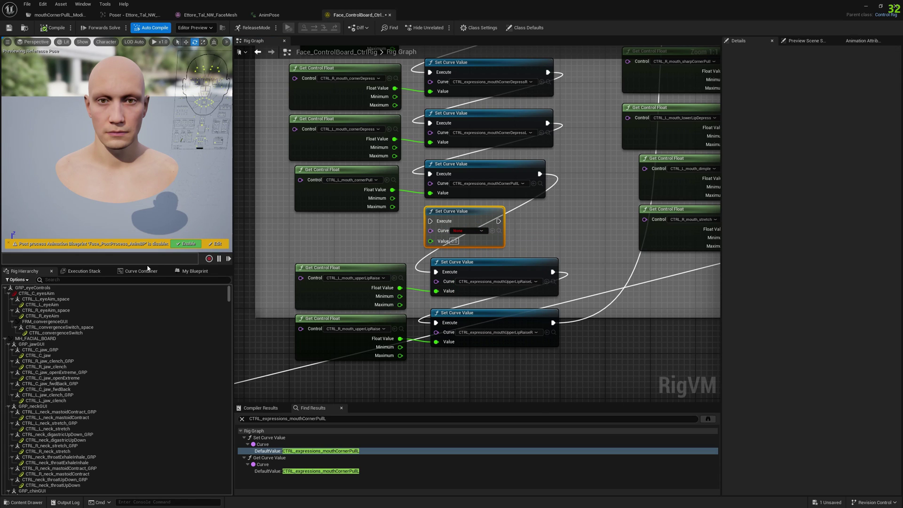
left_click_drag(227, 297, 224, 407)
scroll(224, 408, "down", 5)
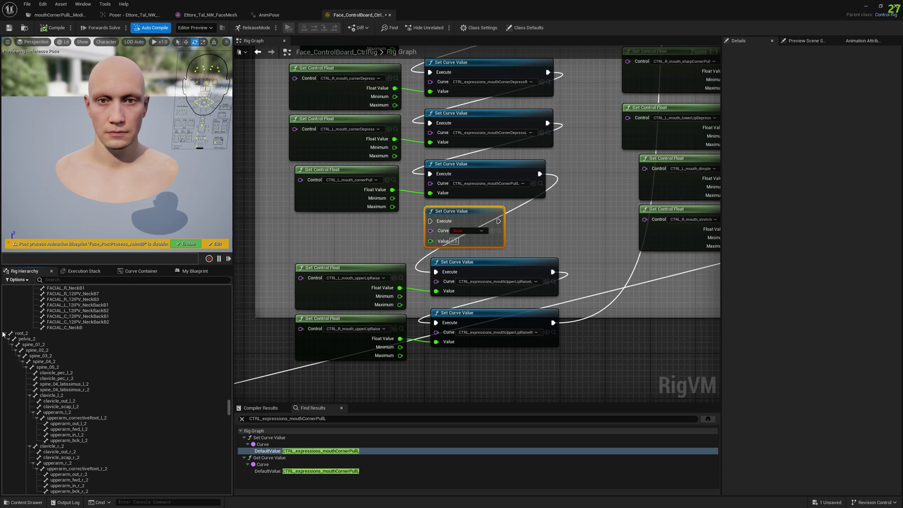
left_click_drag(231, 407, 235, 320)
left_click(25, 421)
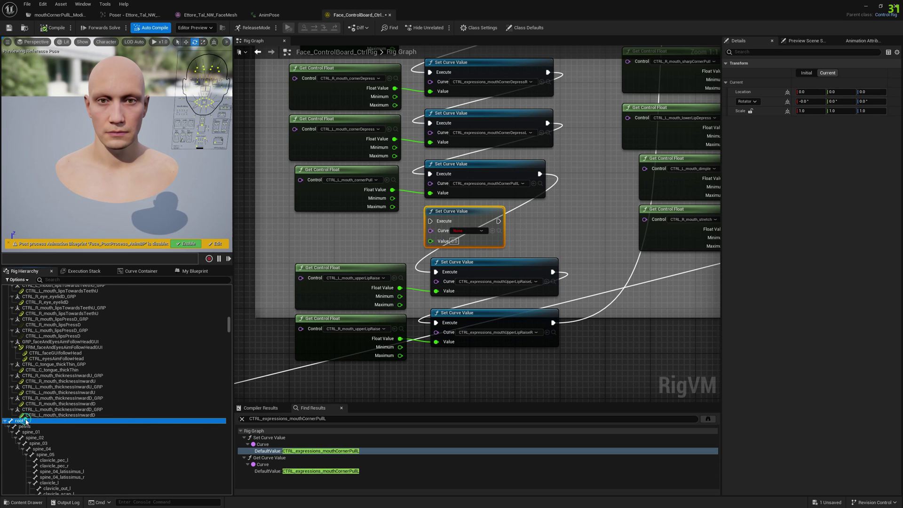
right_click(26, 421)
mouse_move(59, 414)
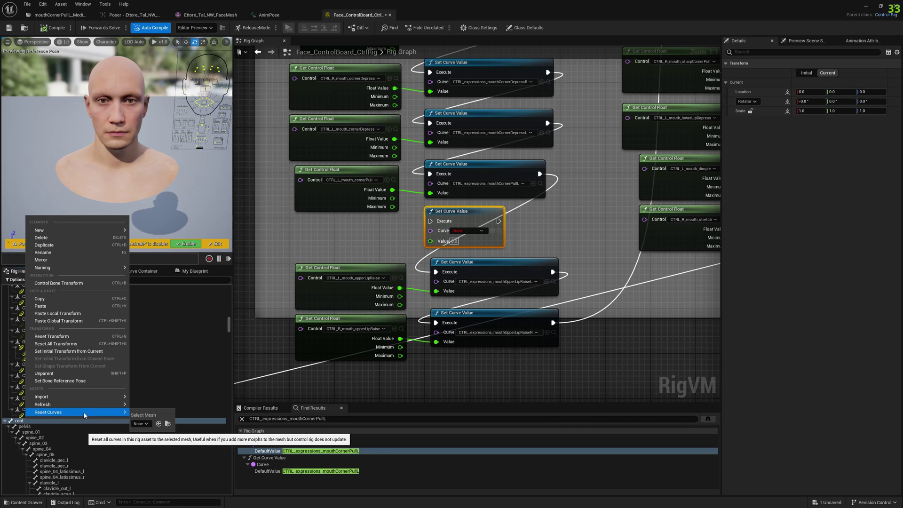
left_click(138, 424)
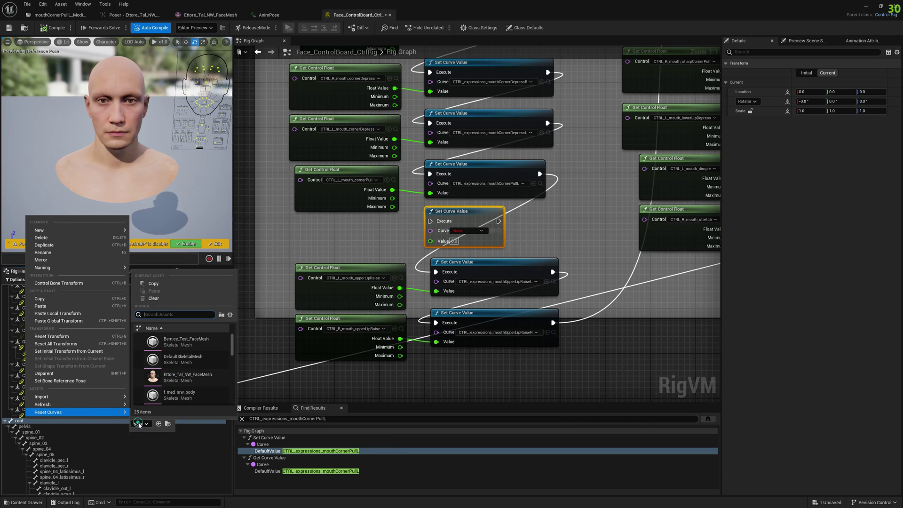
left_click(175, 379)
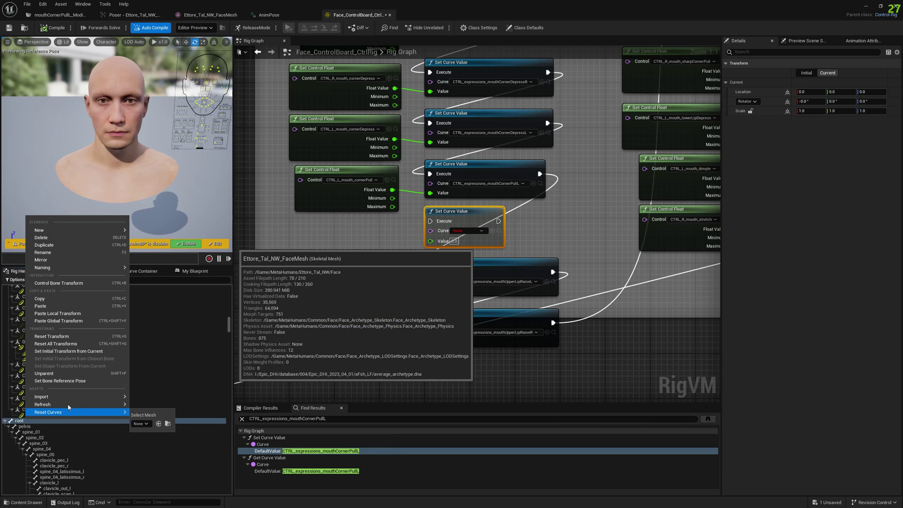
Refresh the rig hierarchy from the root bone with the Ettore_Tal_NW_FaceMesh skeletal mesh
left_click(67, 409)
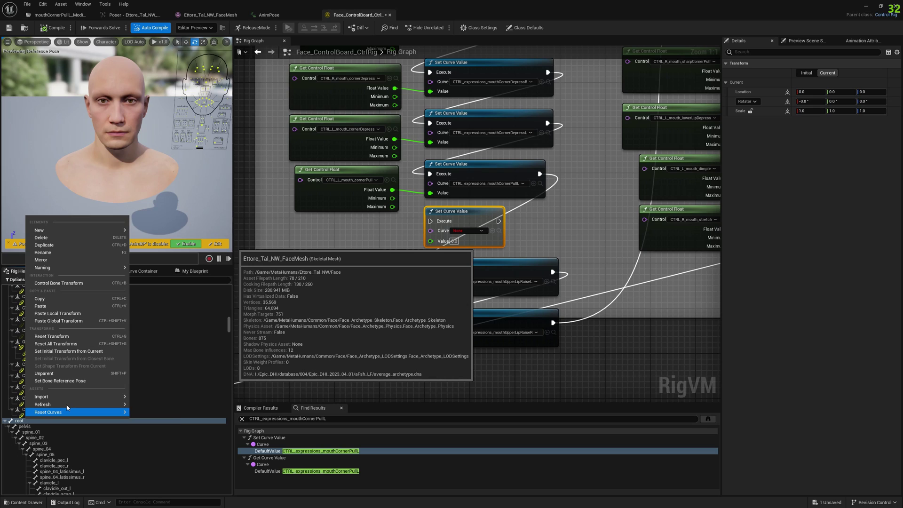
left_click(36, 422)
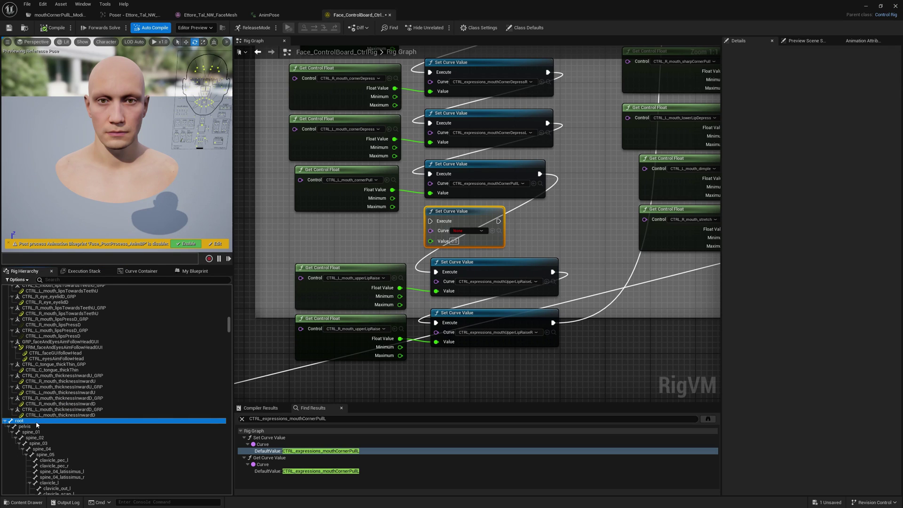
right_click(37, 424)
mouse_move(75, 408)
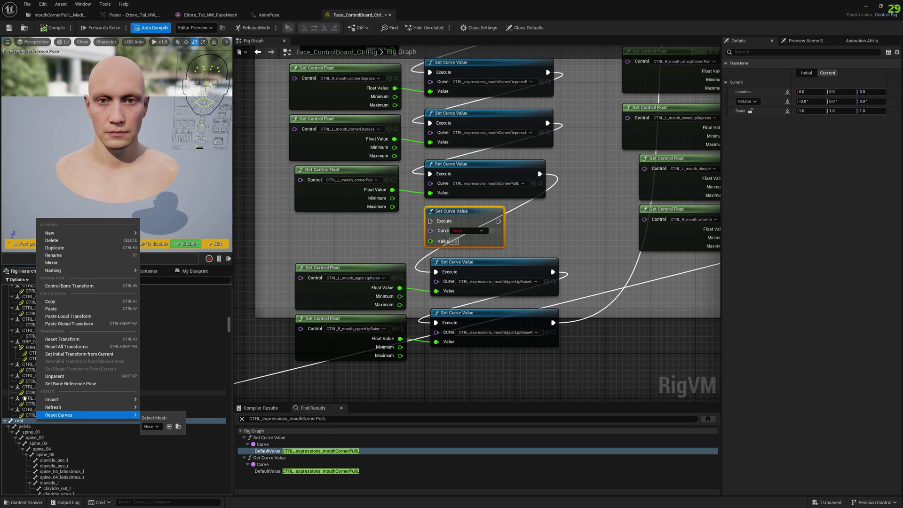
left_click(151, 418)
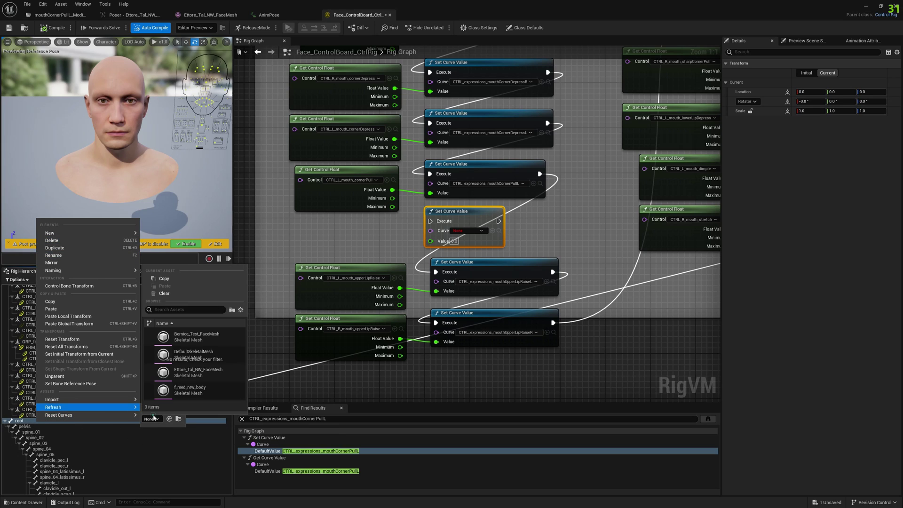
left_click(184, 372)
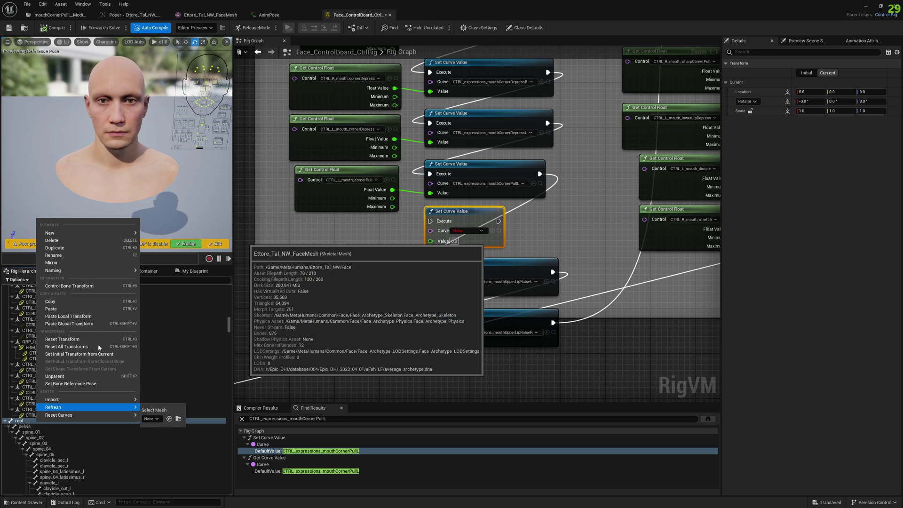
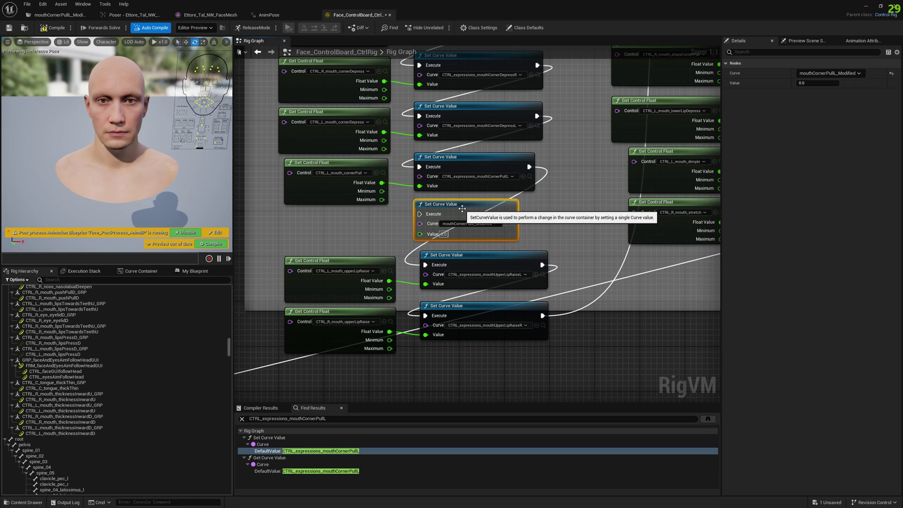
right_click(468, 234)
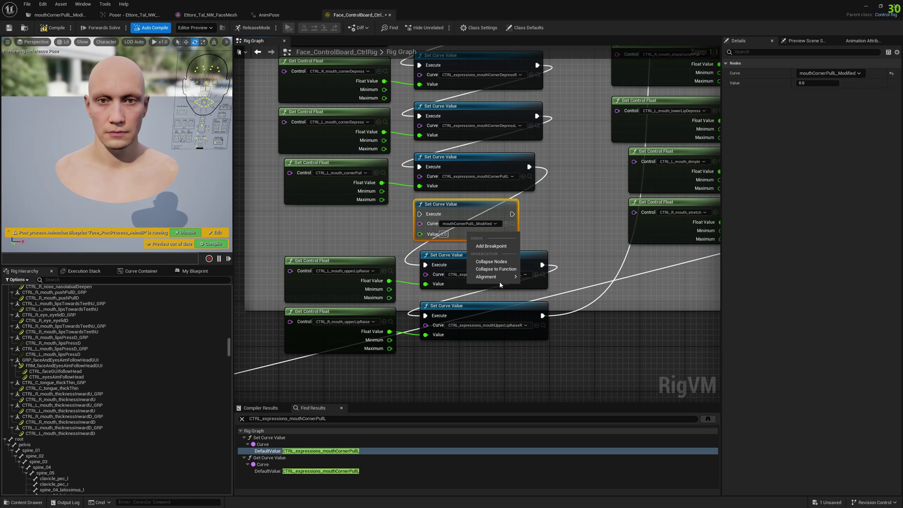
mouse_move(489, 276)
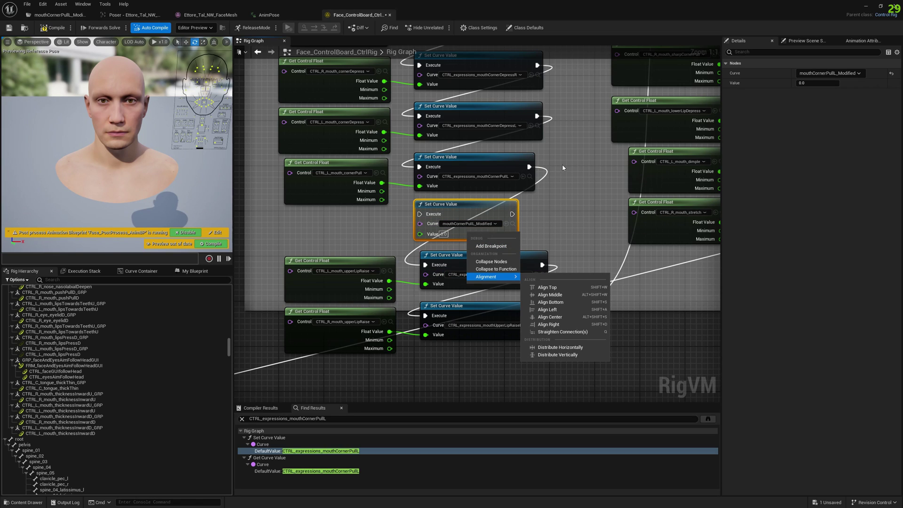
left_click(580, 188)
left_click(580, 188)
Wire the mouthCornerPullL_Modified node into the execution chain after CTRL_expressions_mouthCornerPullL and feed its Value from CTRL_L_mouth_cornerPull's Float Value
left_click_drag(512, 214, 425, 264)
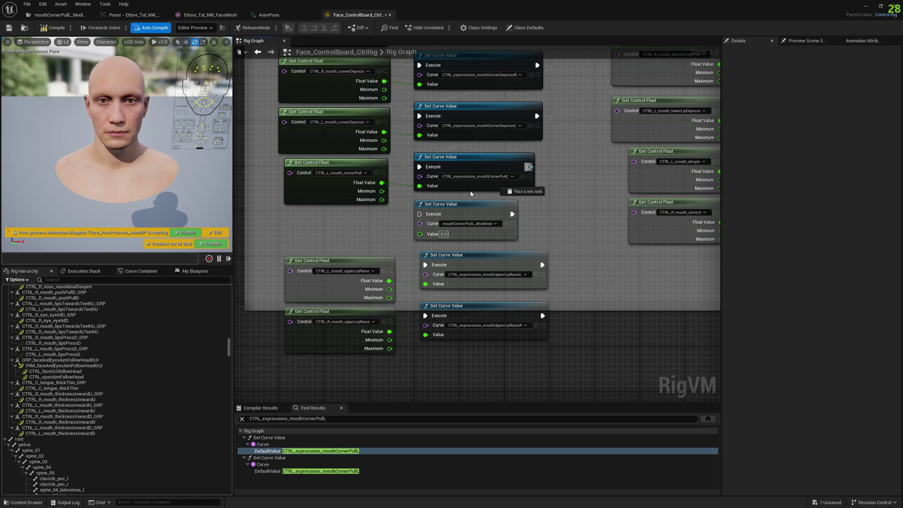
left_click_drag(529, 167, 420, 214)
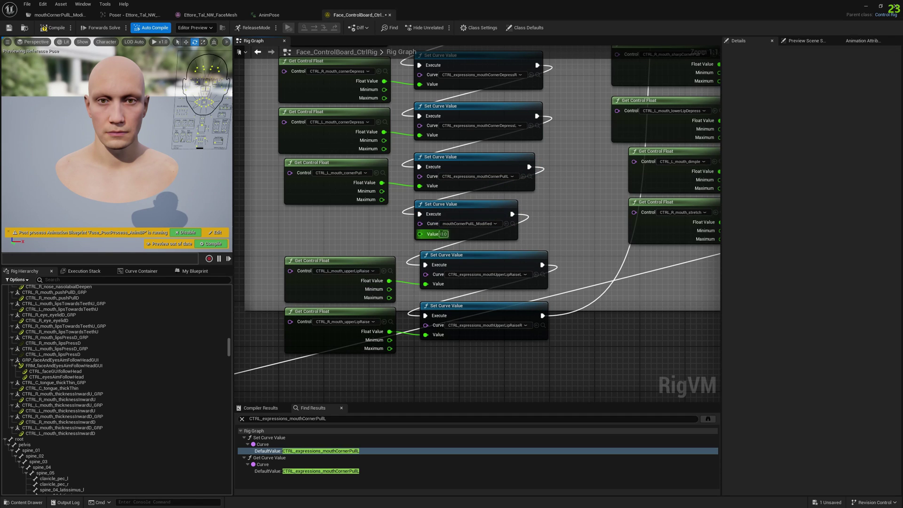
left_click_drag(382, 187, 421, 233)
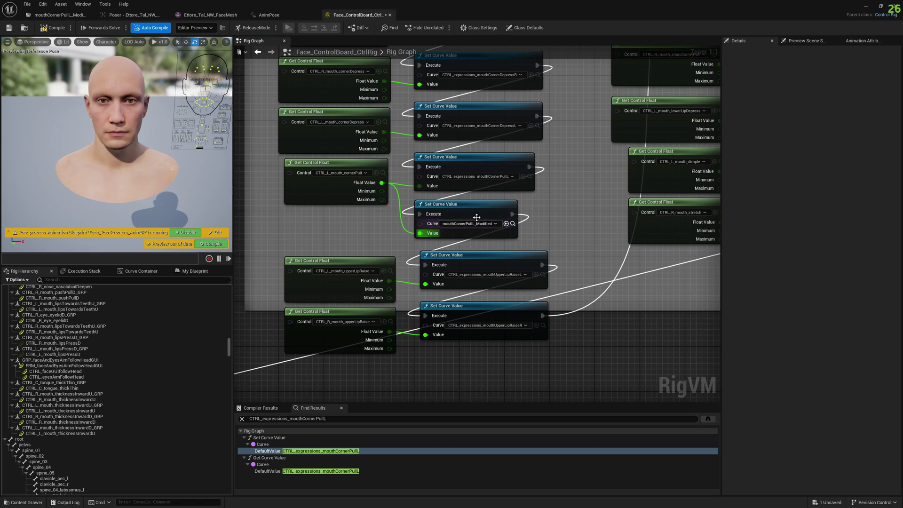
Inject an interpolate node on the Value input of the mouthCornerPullL_Modified Set Curve Value node
left_click(461, 213)
right_click(461, 216)
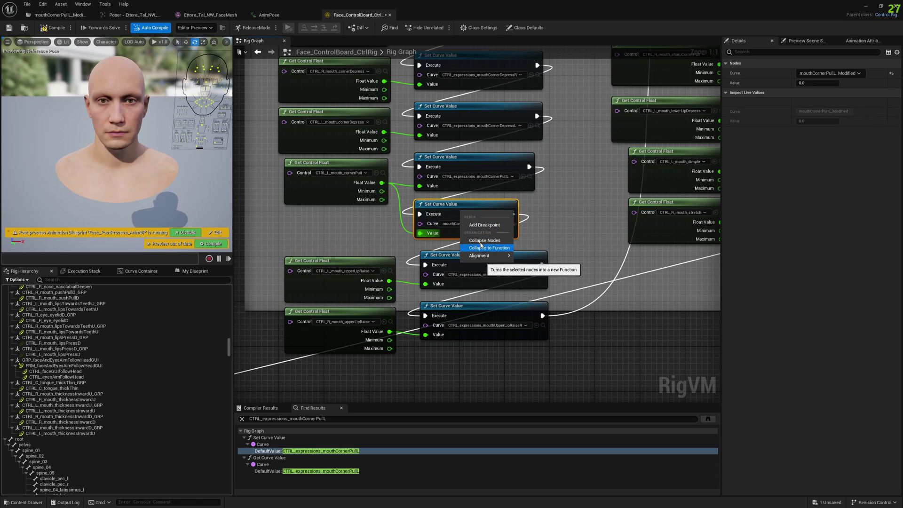
right_click(428, 235)
left_click(460, 340)
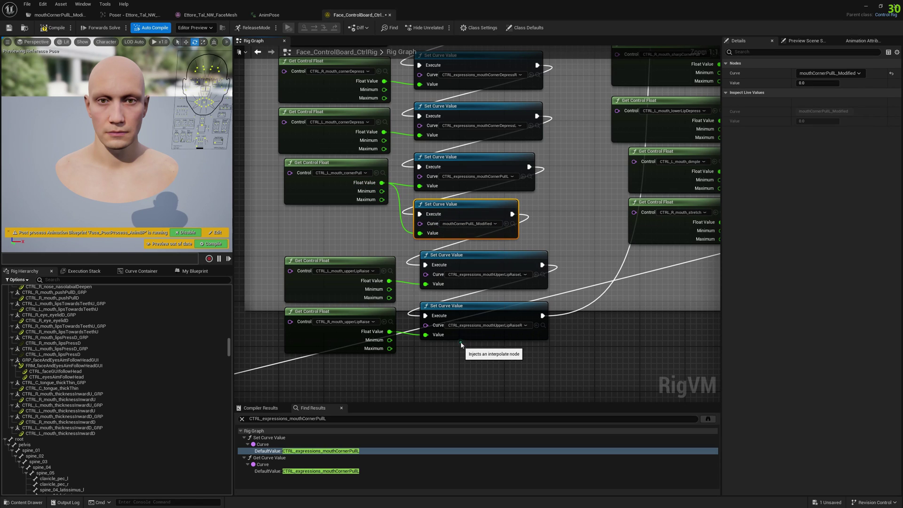
Open the settings of the interpolation injected on mouthCornerPullL_Modified's Value input and enable Map Range
left_click(455, 207)
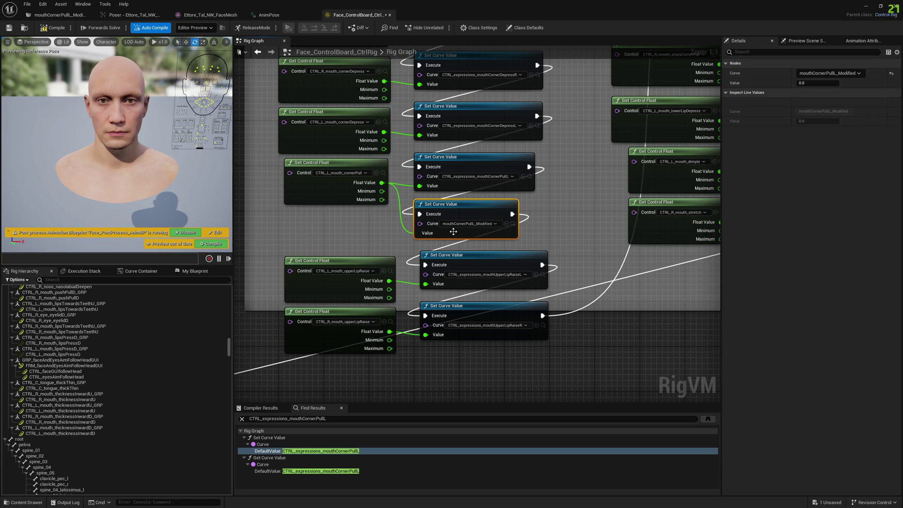
right_click(428, 233)
left_click(458, 360)
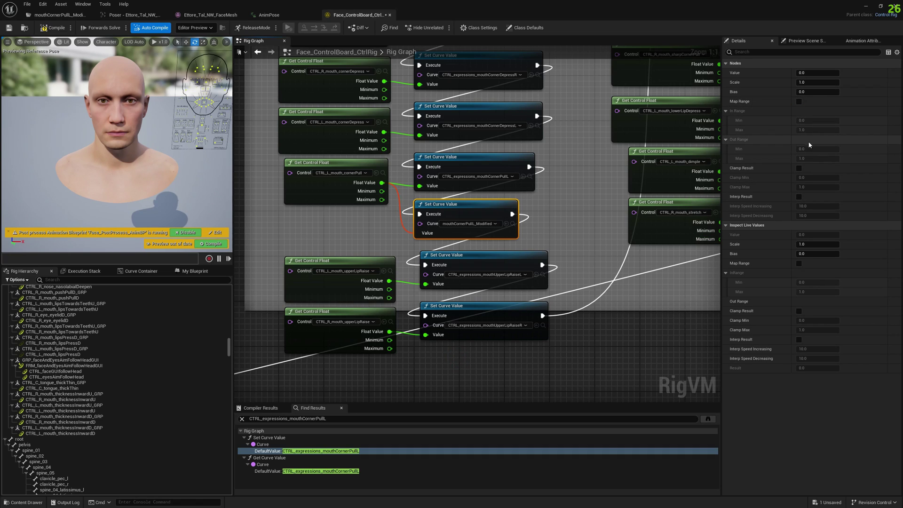
left_click(799, 104)
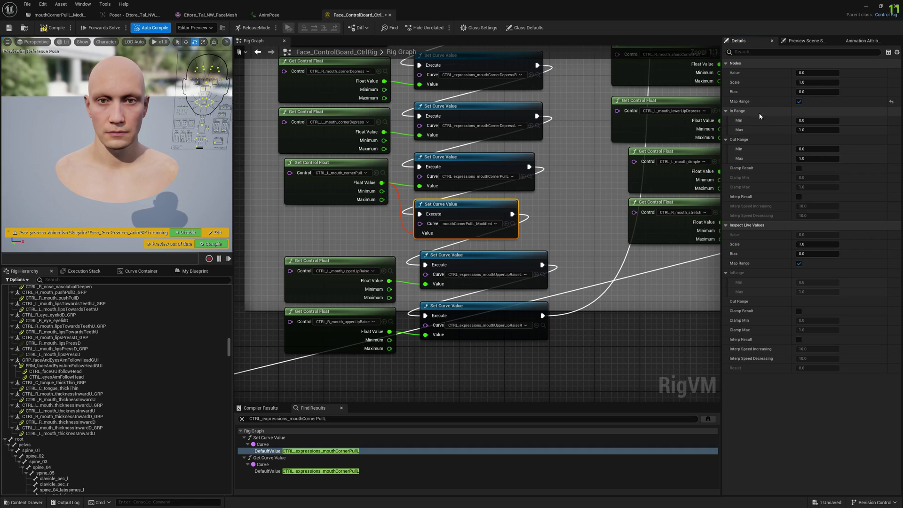
Turn off Map Range on the interpolation of mouthCornerPullL_Modified's Value input and save the recompiled control rig
left_click(808, 130)
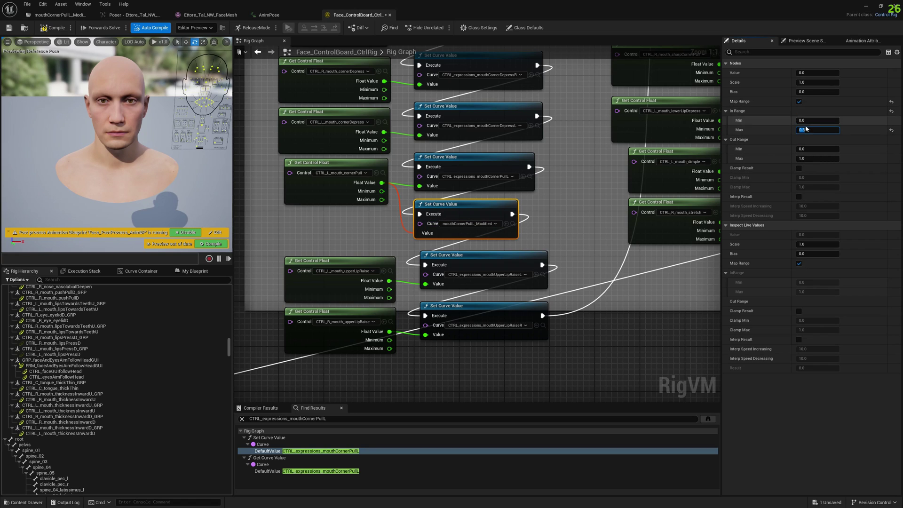
left_click(799, 102)
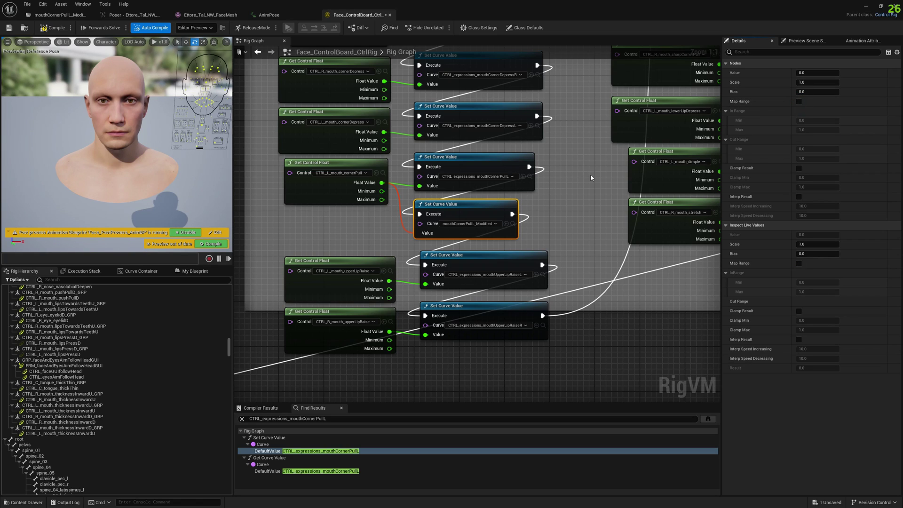
left_click(215, 244)
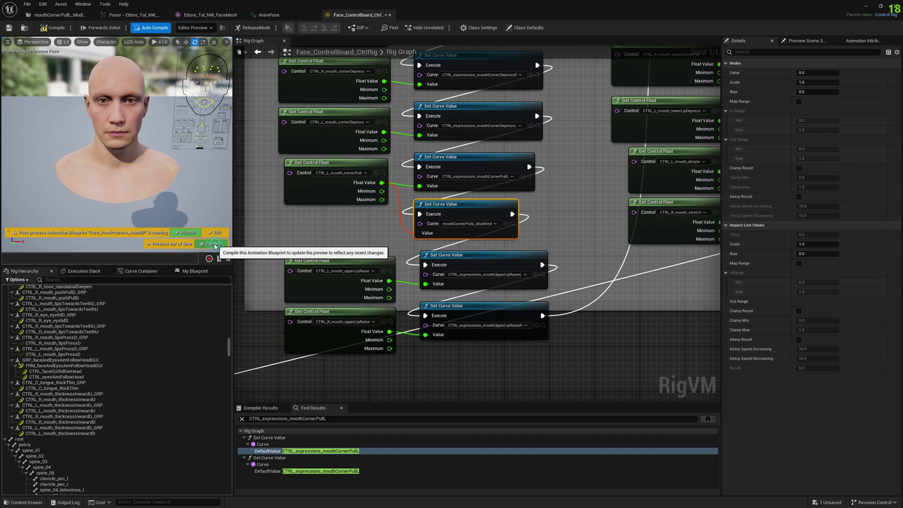
left_click(16, 28)
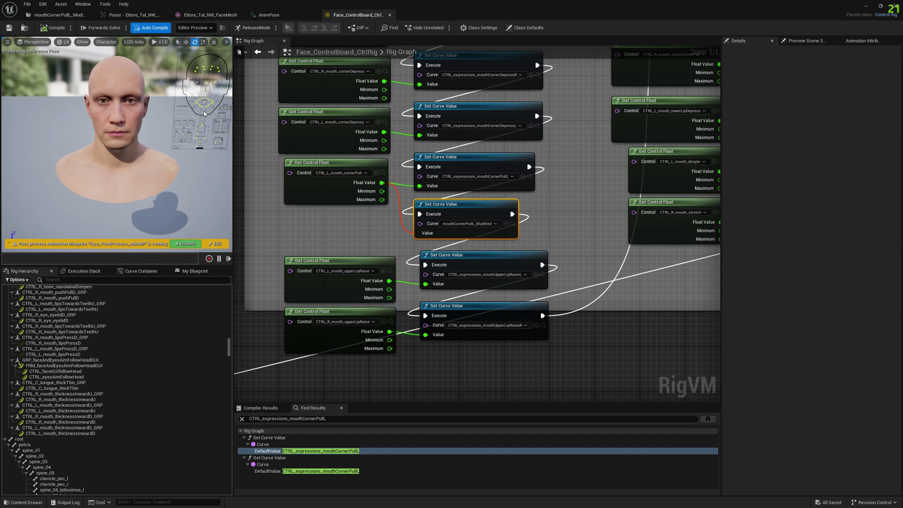
Raise CTRL_L_mouth_cornerPull to 1.0 in the preview and inspect the mouth corner up close in a widened viewport
key("f")
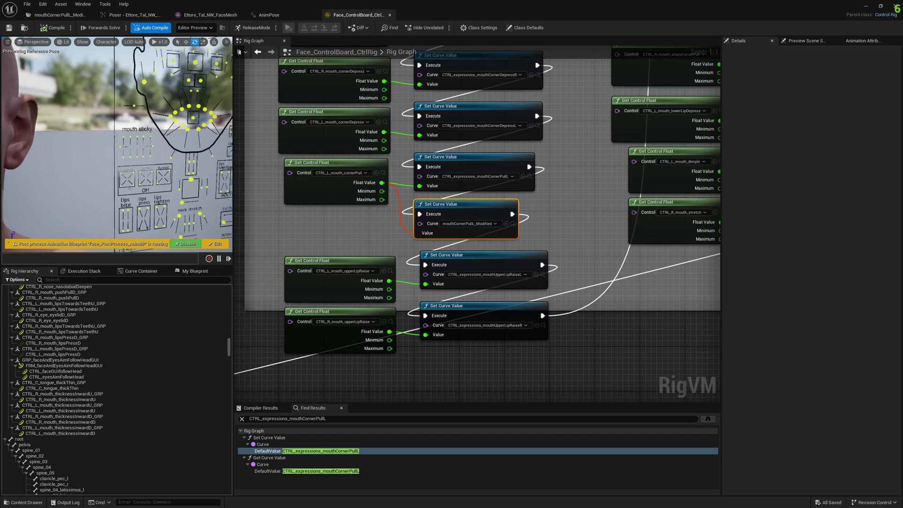
left_click(199, 117)
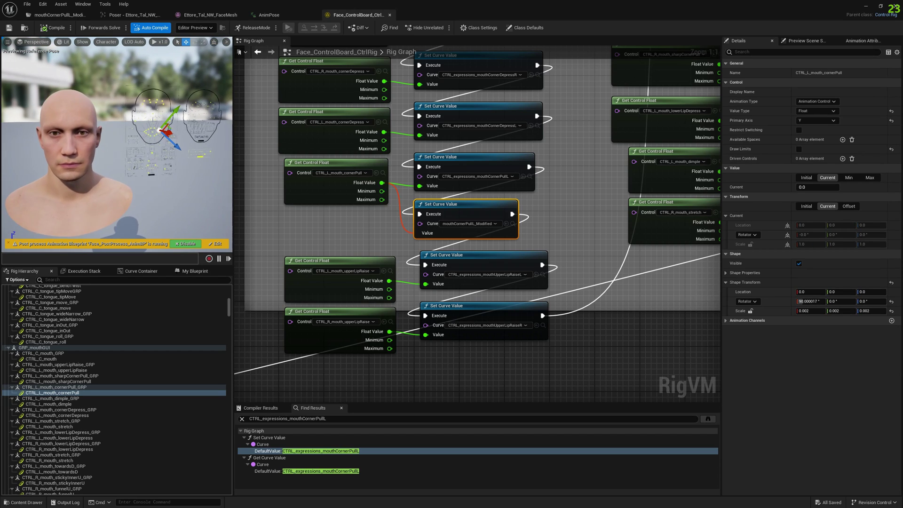
mouse_move(170, 119)
left_mouse_down()
mouse_move(187, 101)
mouse_move(172, 115)
left_mouse_up()
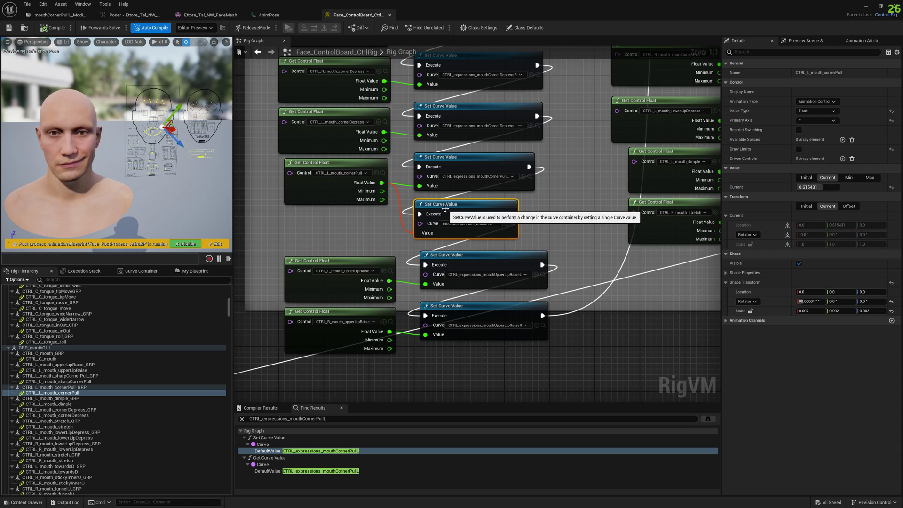
left_click_drag(530, 167, 515, 209)
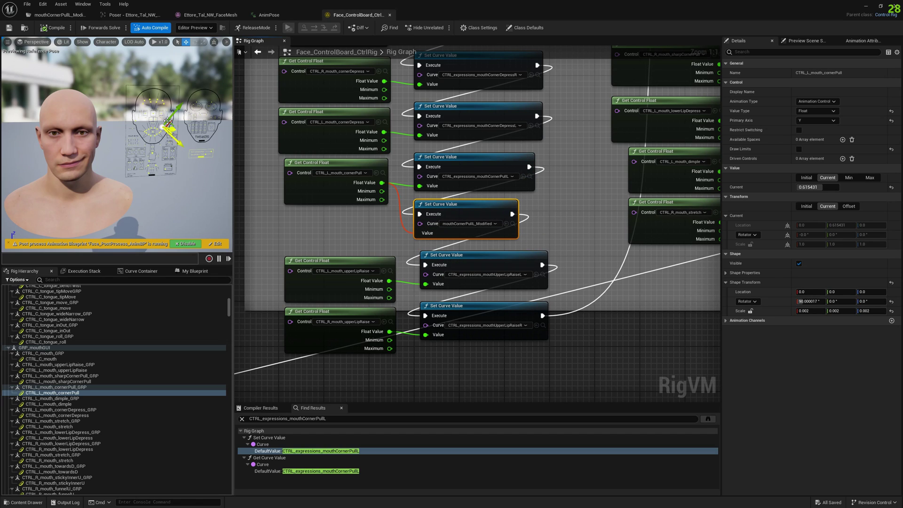
left_click_drag(167, 121, 174, 111)
right_click_drag(187, 100, 147, 124)
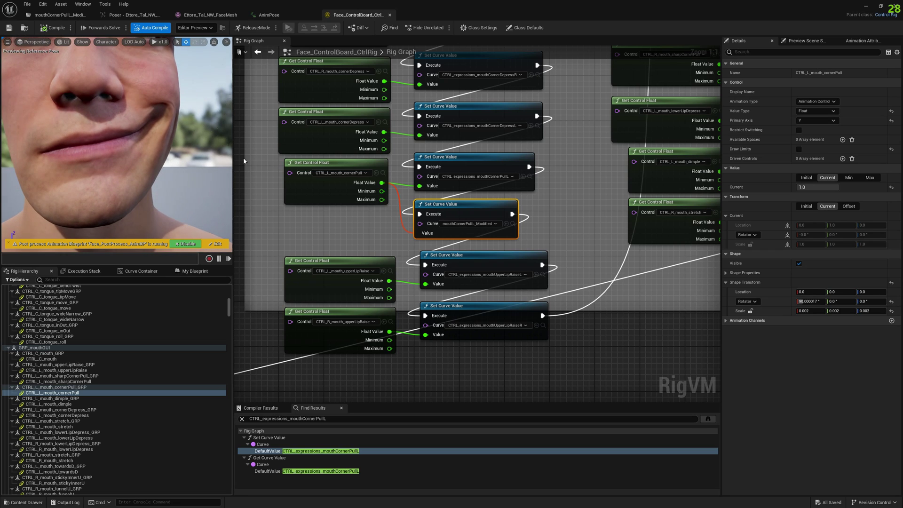
left_click_drag(233, 155, 340, 156)
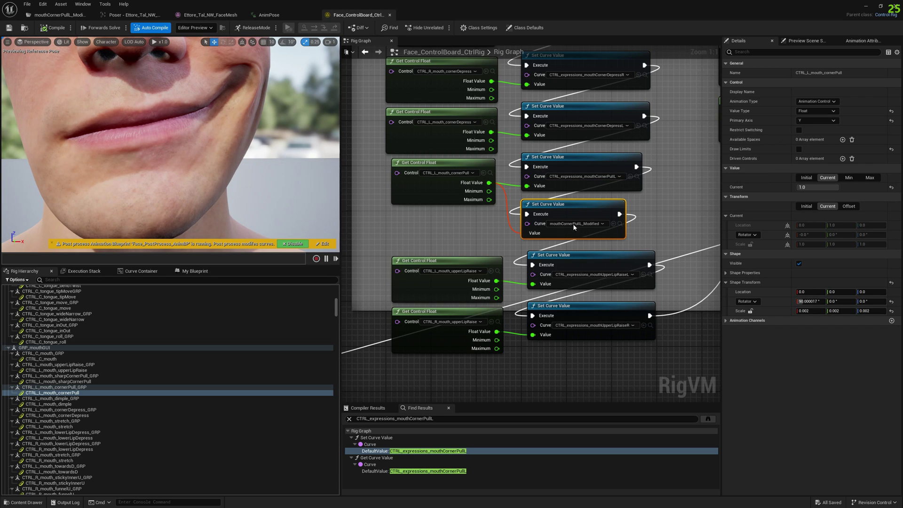
Temporarily bypass the mouthCornerPullL_Modified node in the execution chain and reconnect it between mouthCornerPullL and mouthUpperLipRaiseL
left_click_drag(635, 166, 533, 265)
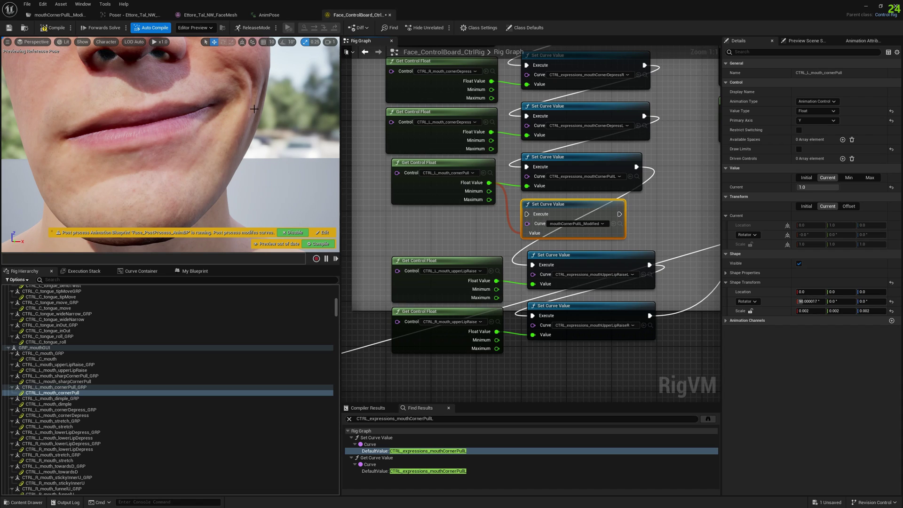
left_click_drag(636, 166, 528, 217)
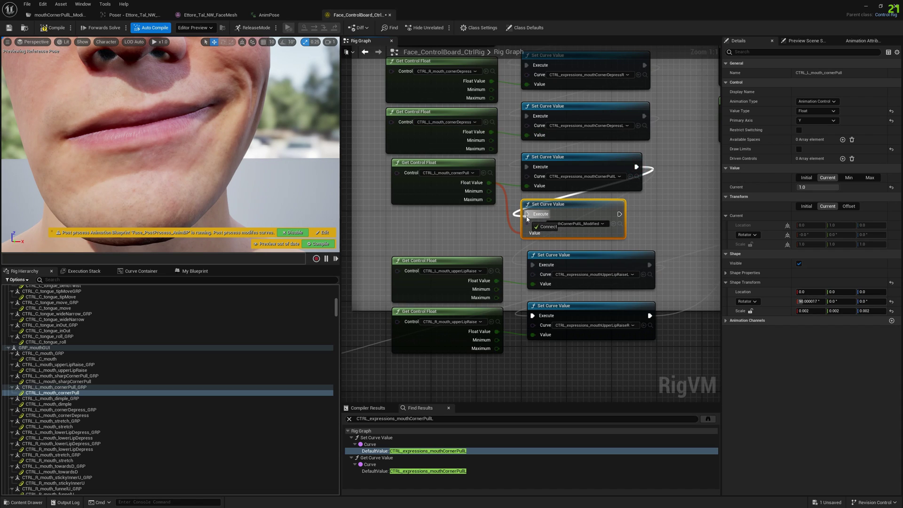
left_click_drag(620, 214, 535, 265)
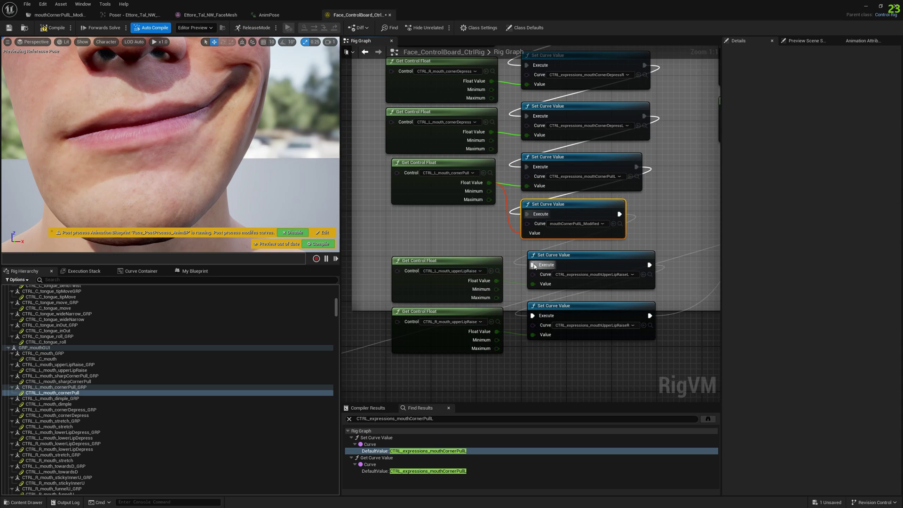
right_click(657, 216)
key("Escape")
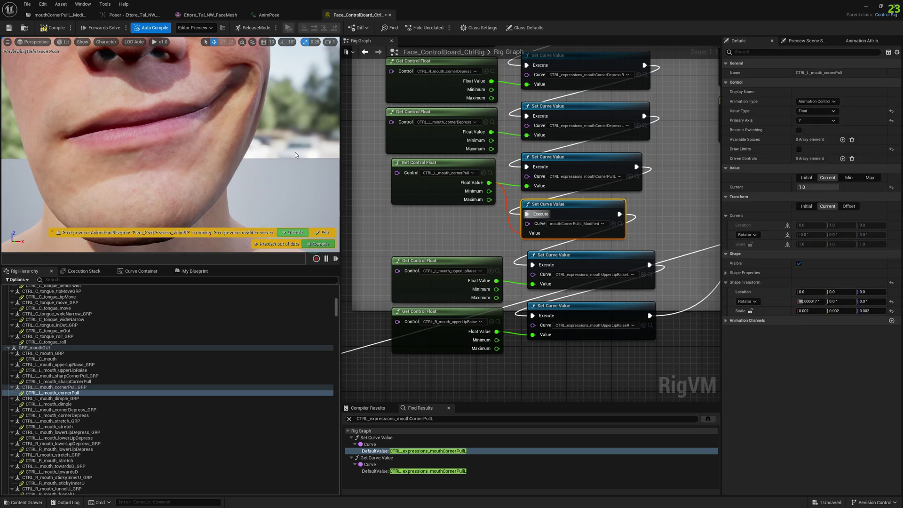
Recompile the rig preview and raise CTRL_L_mouth_cornerPull to 1.0 to test the corrected smile on the whole face
scroll(295, 155, "down", 5)
left_click(303, 135)
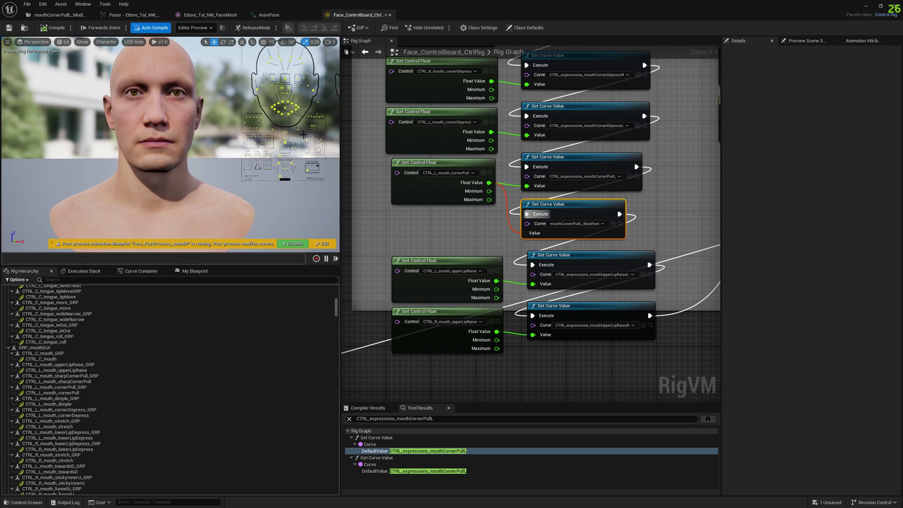
left_click(298, 106)
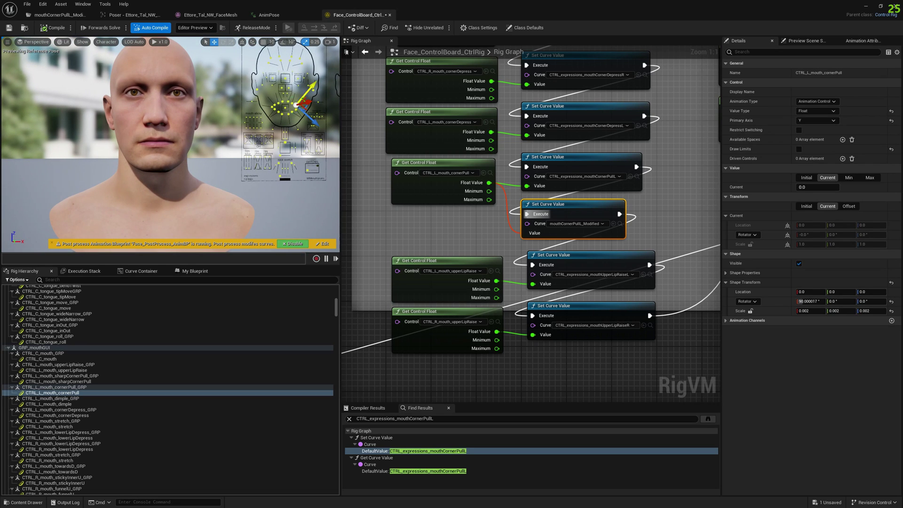
left_click_drag(297, 105, 306, 93)
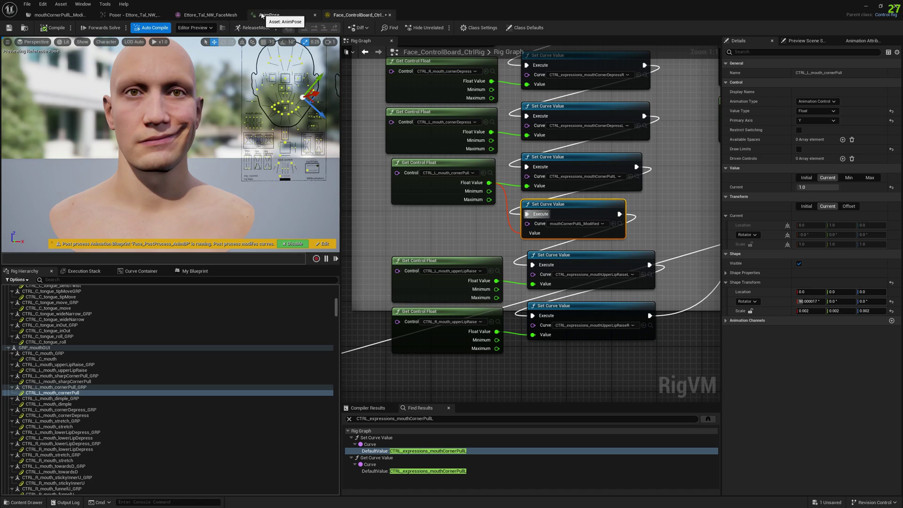
Switch to the Poser window of Ettore_Tal_NW_FaceMesh
left_click(136, 15)
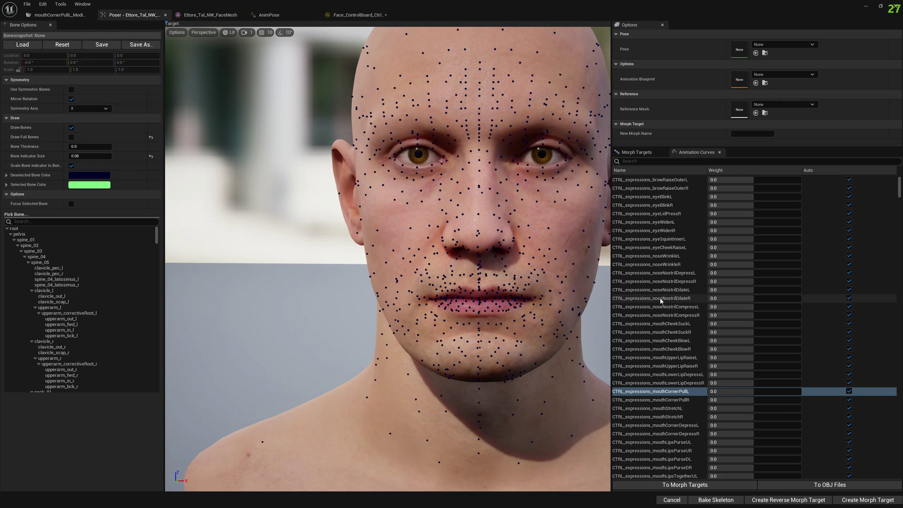
left_click(677, 399)
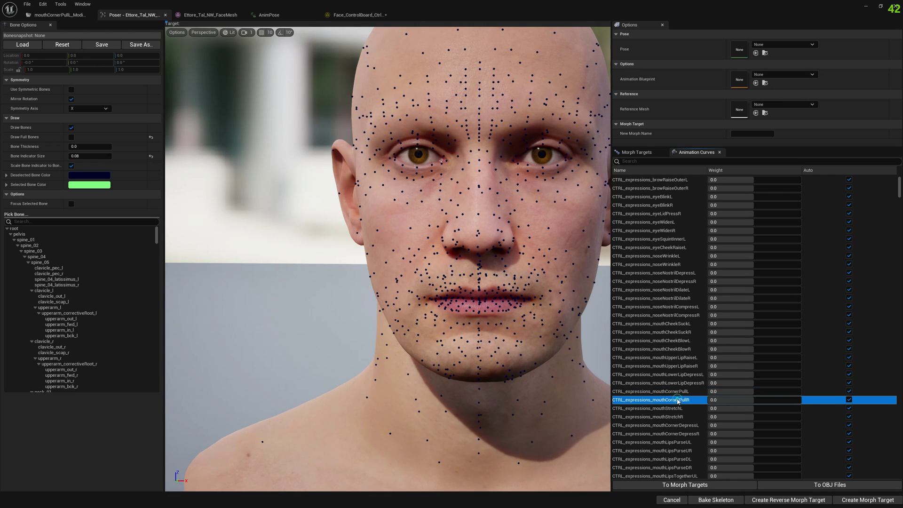
left_click(636, 215)
left_click(651, 426, "shift")
right_click(655, 307)
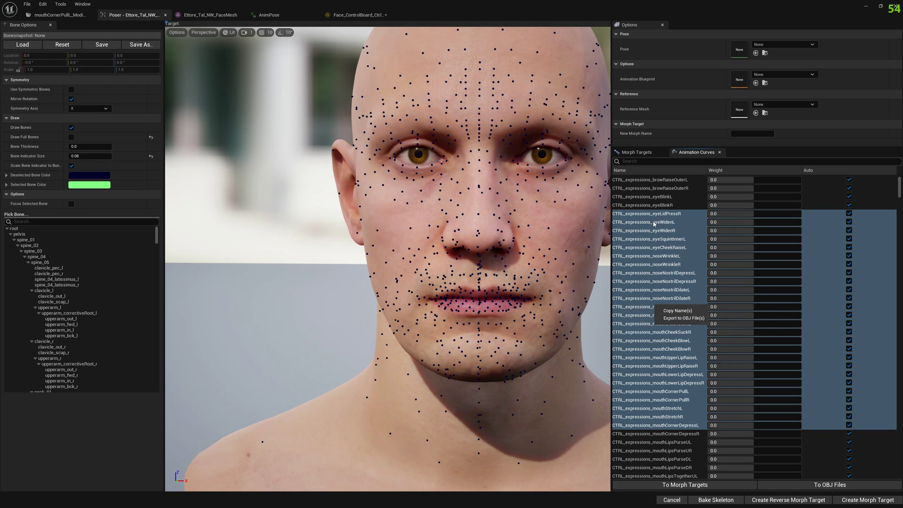
left_click(695, 319)
left_click(599, 239)
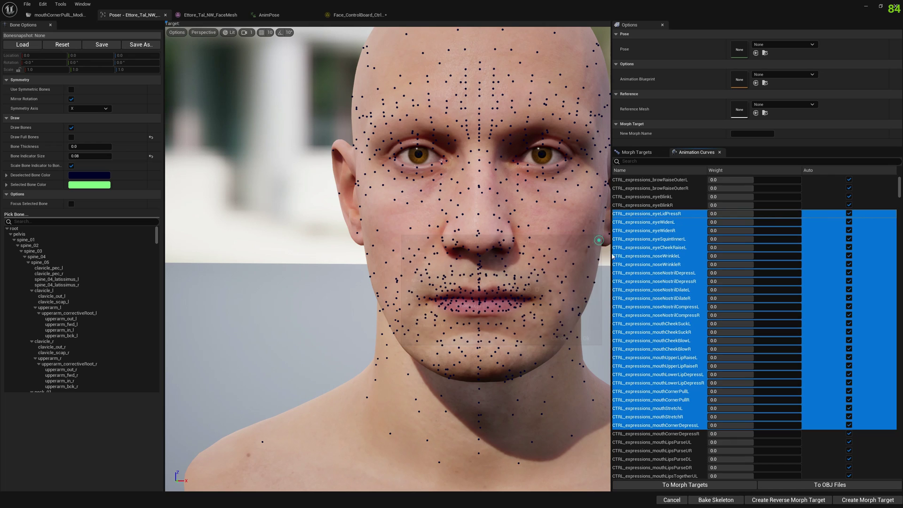
Export the CTRL_expressions_mouthCornerPullL and CTRL_expressions_mouthCornerPullR curves as OBJ files with the suffix _evaluated into the MetaHumanBeast Files folder
scroll(663, 293, "down", 2)
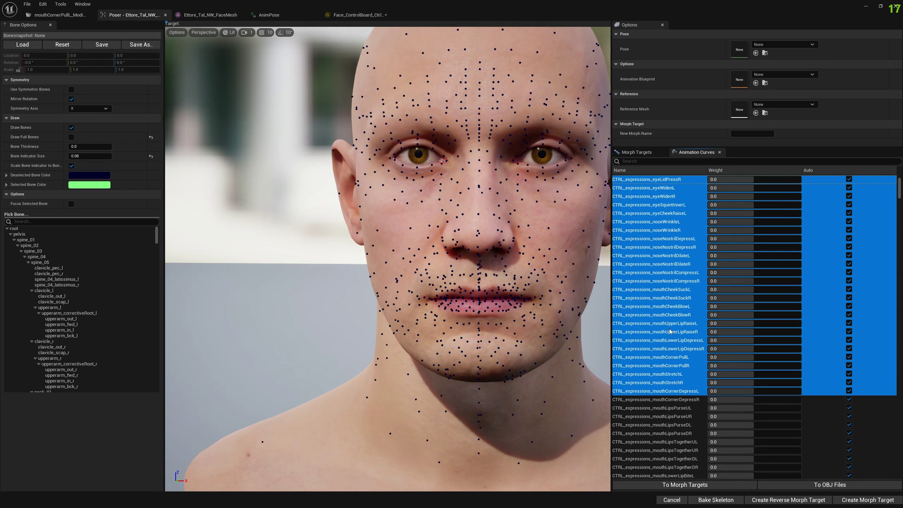
left_click(675, 358)
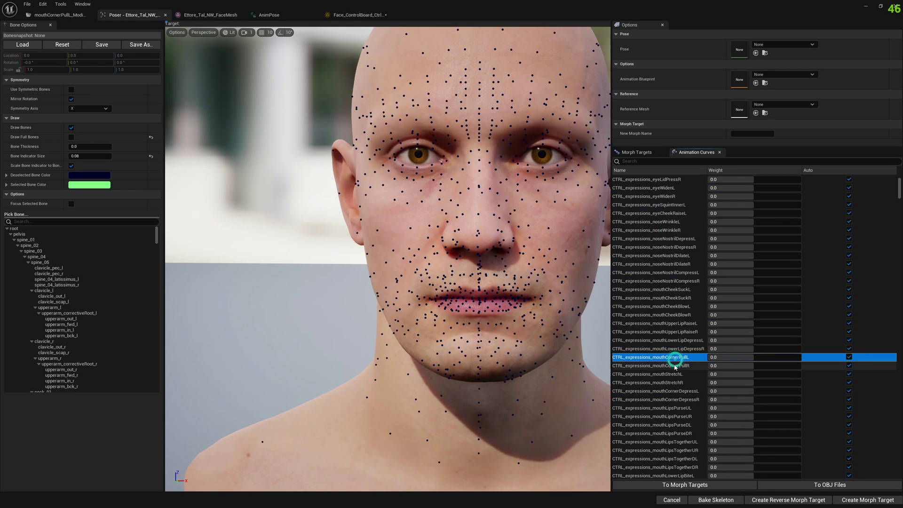
left_click(676, 365, "shift")
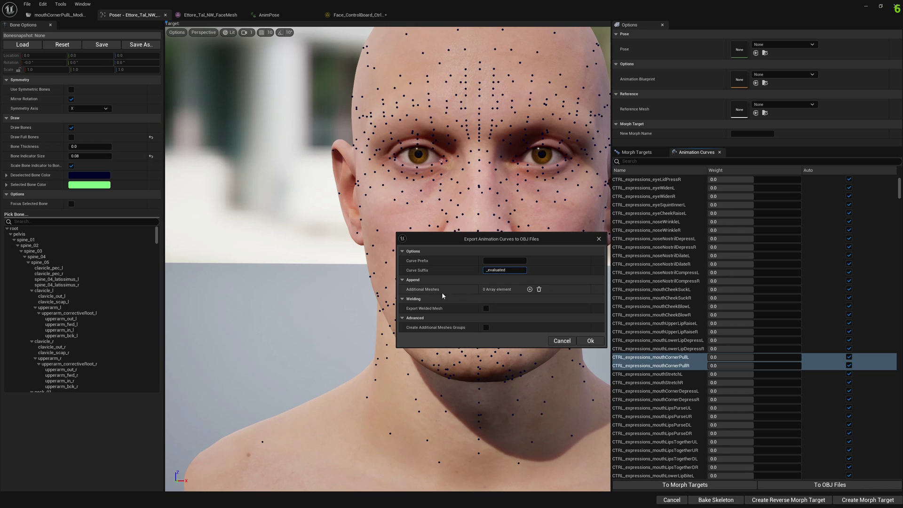
left_click(586, 341)
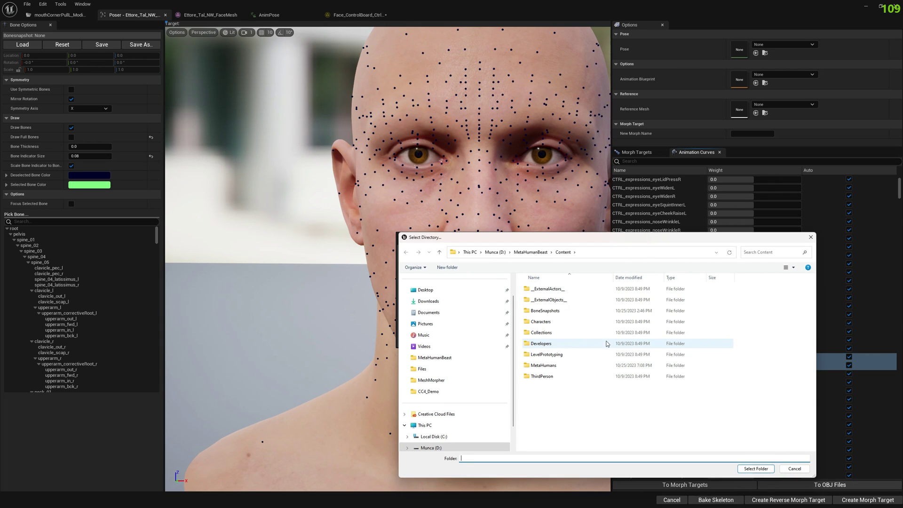
left_click(533, 252)
double_click(536, 320)
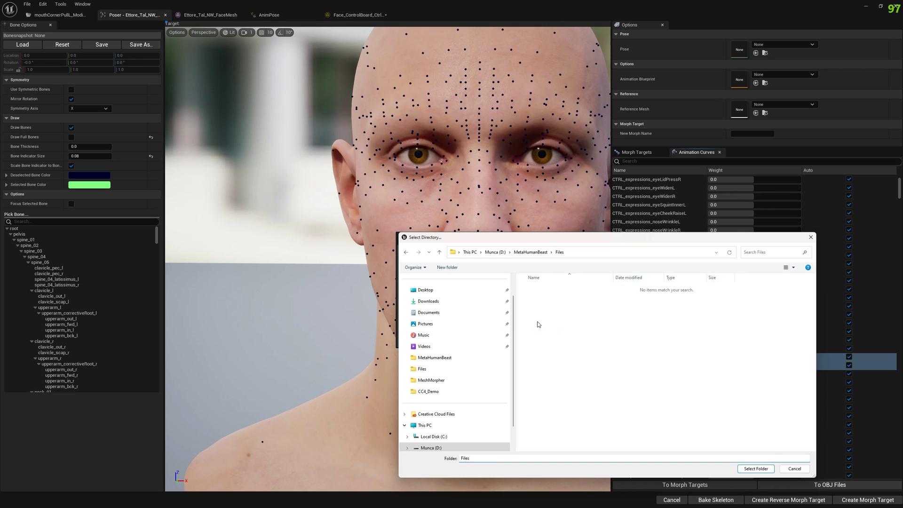
left_click(752, 469)
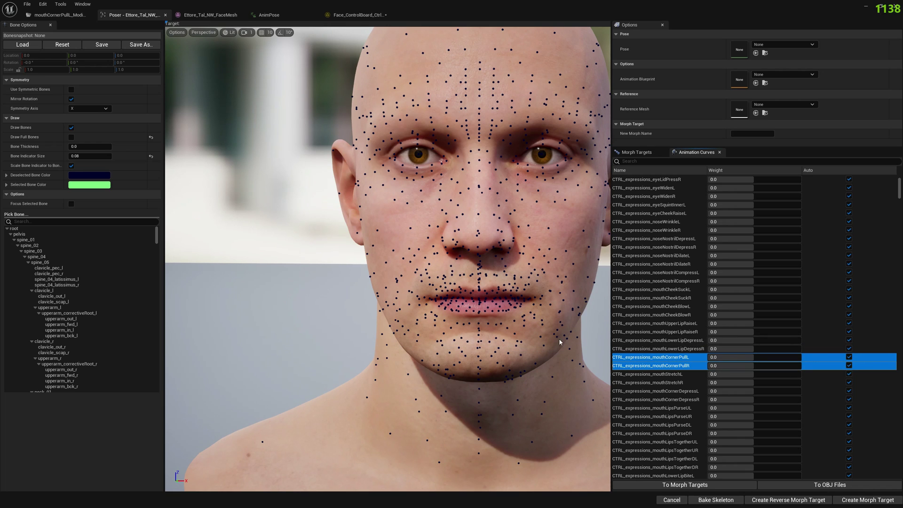
left_click(671, 366)
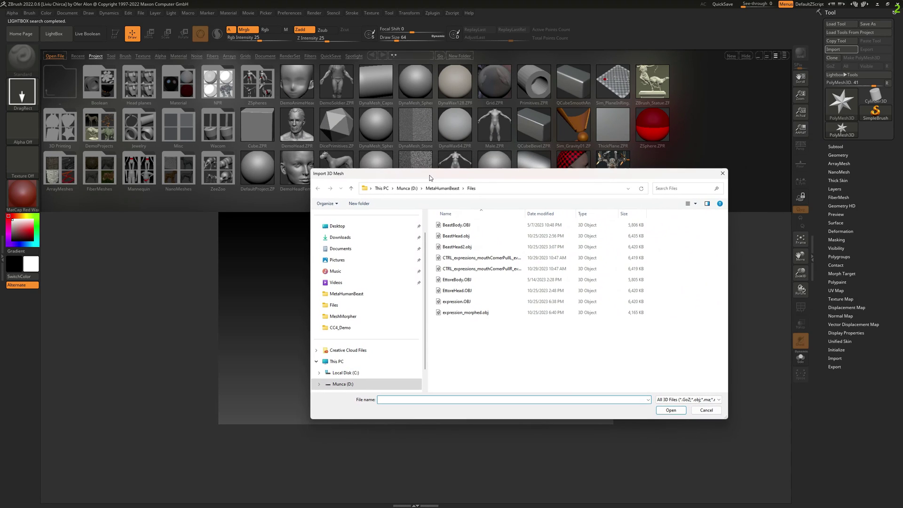
Switch to ZBrush and import CTRL_expressions_mouthCornerPullR_evaluated.OBJ from the MetaHumanBeast Files folder
double_click(525, 213)
left_click(506, 266)
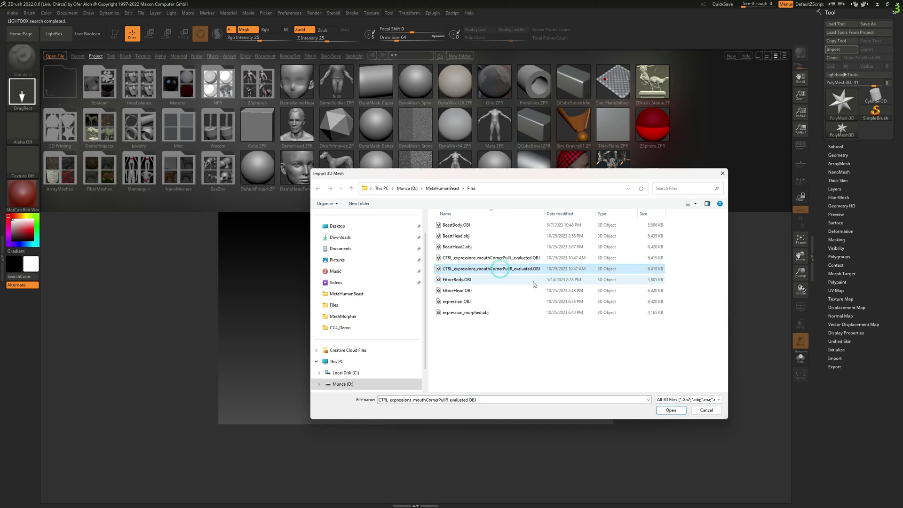
left_click(670, 410)
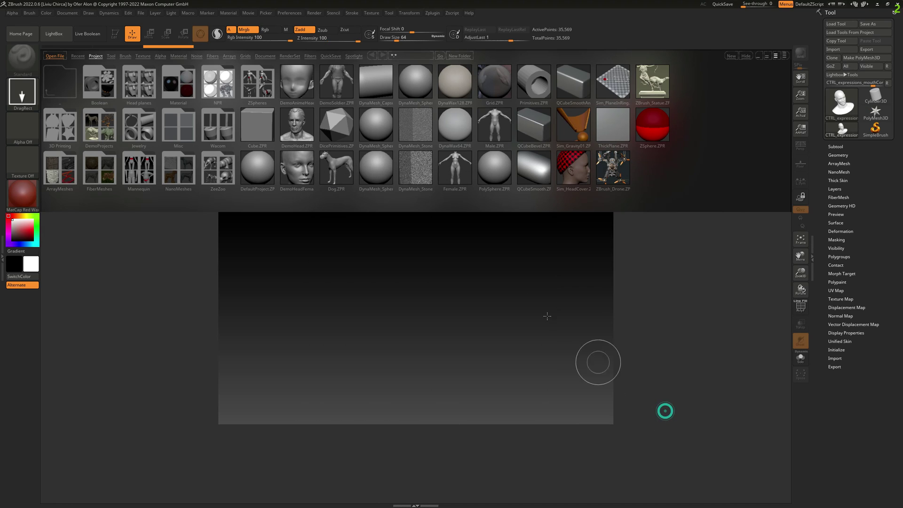
left_click(835, 50)
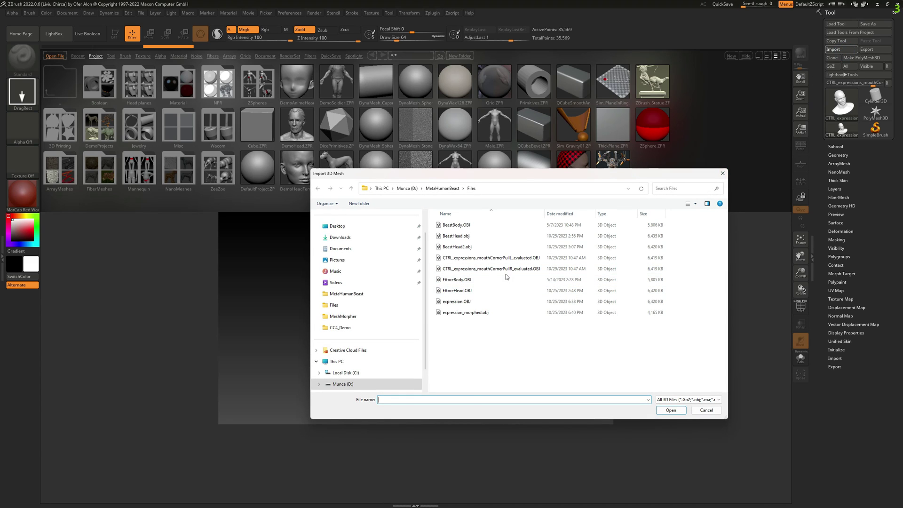
double_click(498, 269)
Draw the imported head on the canvas in Edit mode and hide the LightBox
left_click_drag(374, 266, 375, 450)
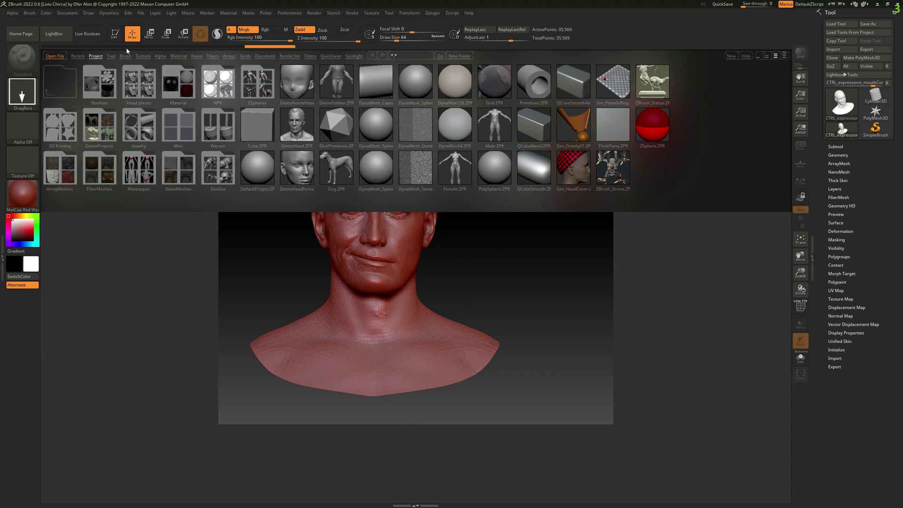
left_click(115, 33)
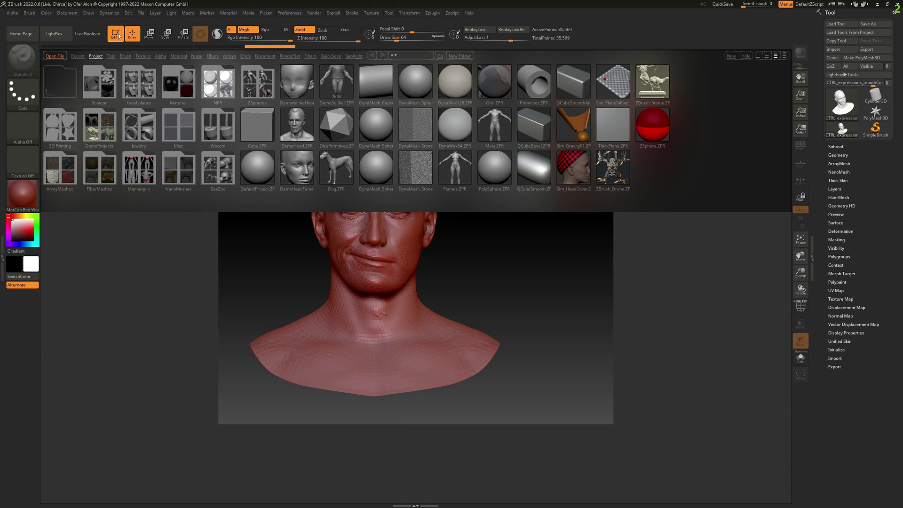
left_click(55, 34)
Choose the Move brush for sculpting the head
left_click(28, 67)
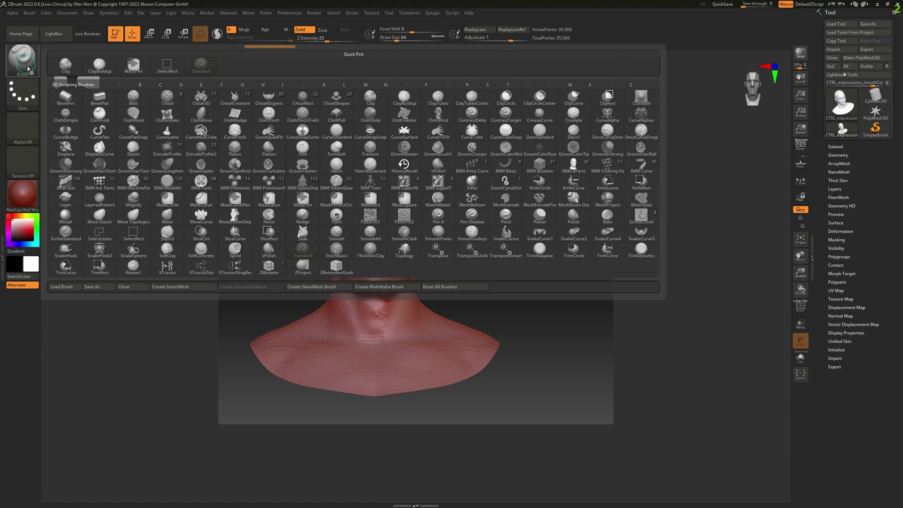
key("m")
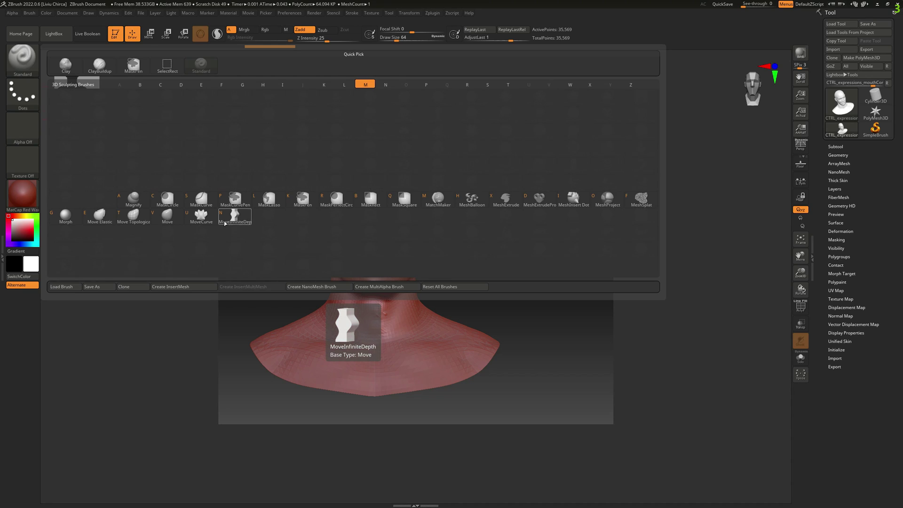
left_click(169, 218)
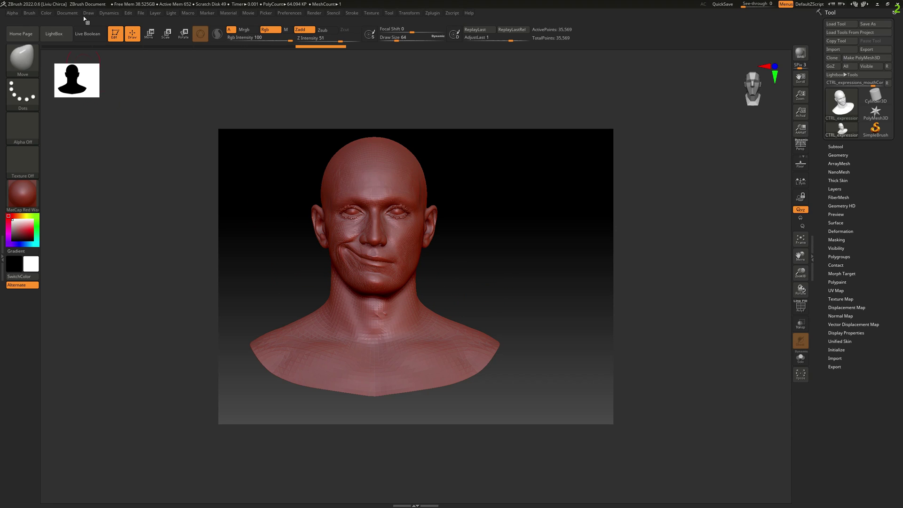
Export the head mesh as CTRL_expressions_mouthCornerPullR_modified.obj into the MetaHumanBeast Files folder
left_click(868, 49)
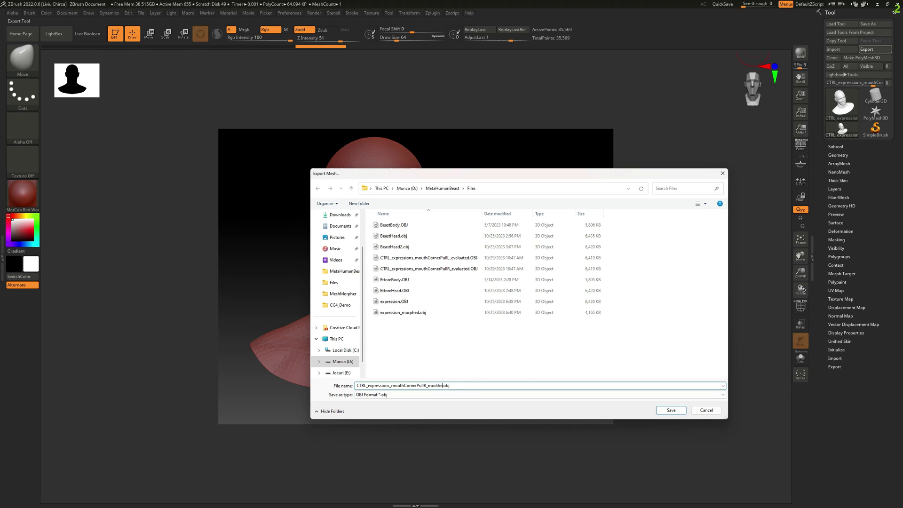
left_click(666, 410)
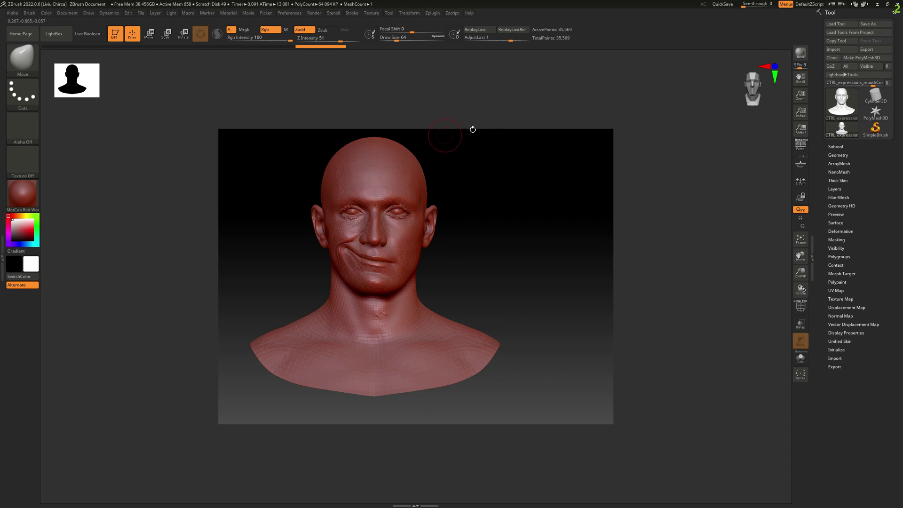
Switch back to Unreal Engine and copy the name of the CTRL_expressions_mouthCornerPullR animation curve in the Poser
left_click(876, 9)
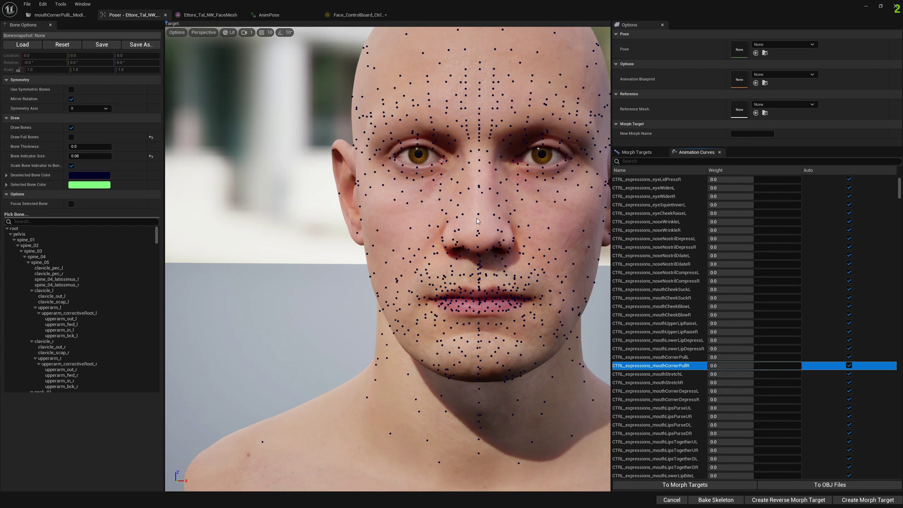
right_click(666, 368)
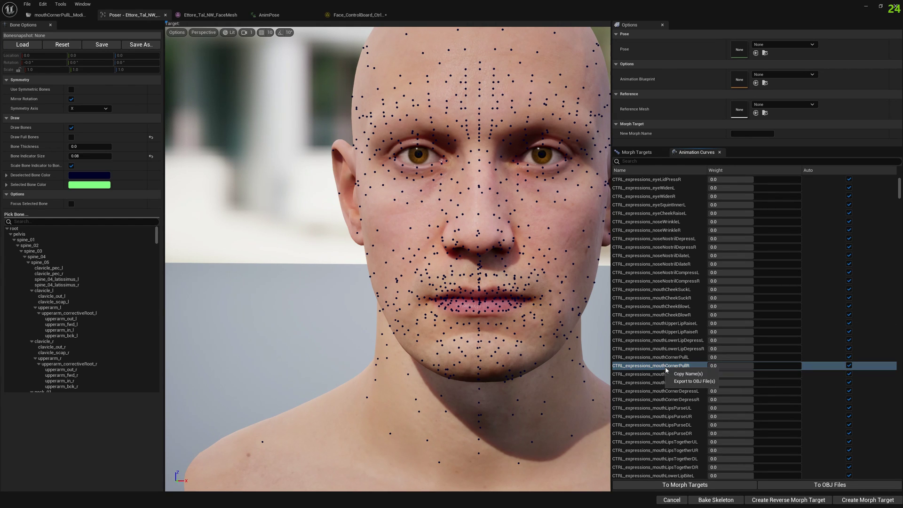
left_click(689, 375)
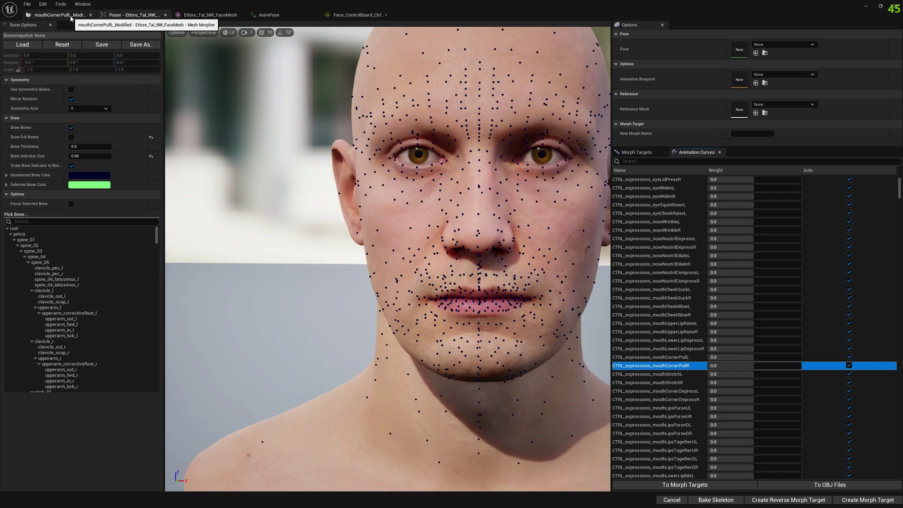
In the AnimPose animation, stop editing the CTRL_expressions_mouthCornerPullL curve and remove it
left_click(71, 18)
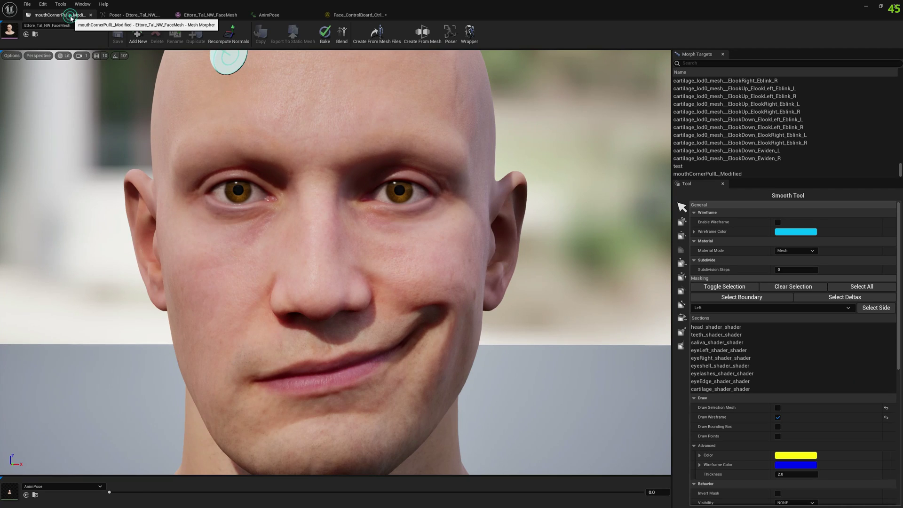
left_click(270, 14)
left_click(266, 348)
right_click(266, 348)
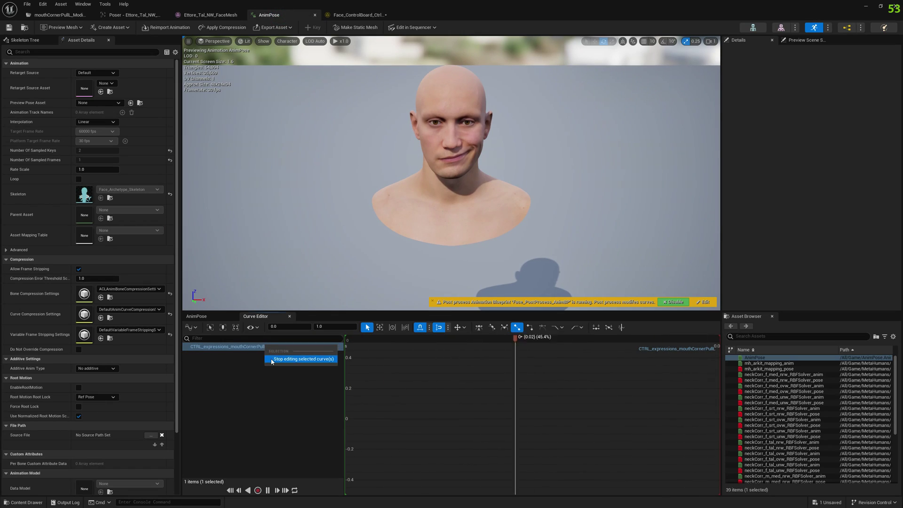
left_click(214, 317)
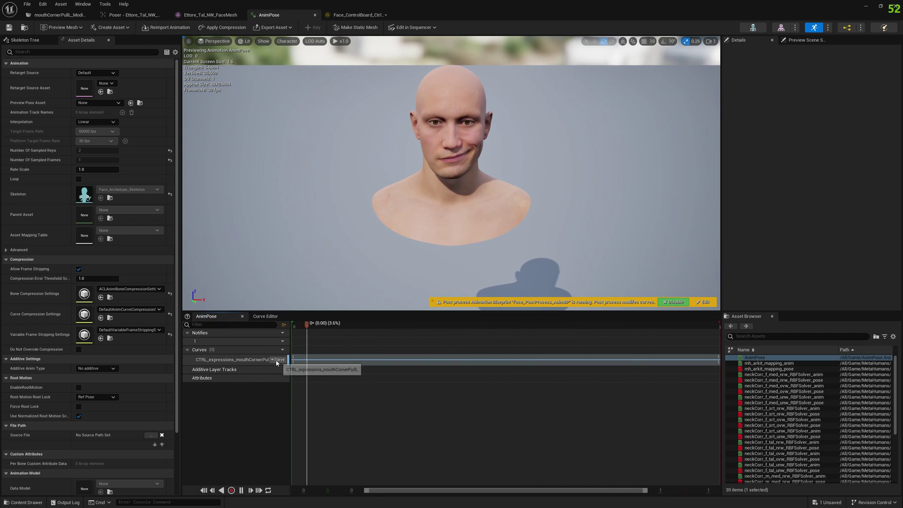
left_click(277, 360)
left_click(287, 395)
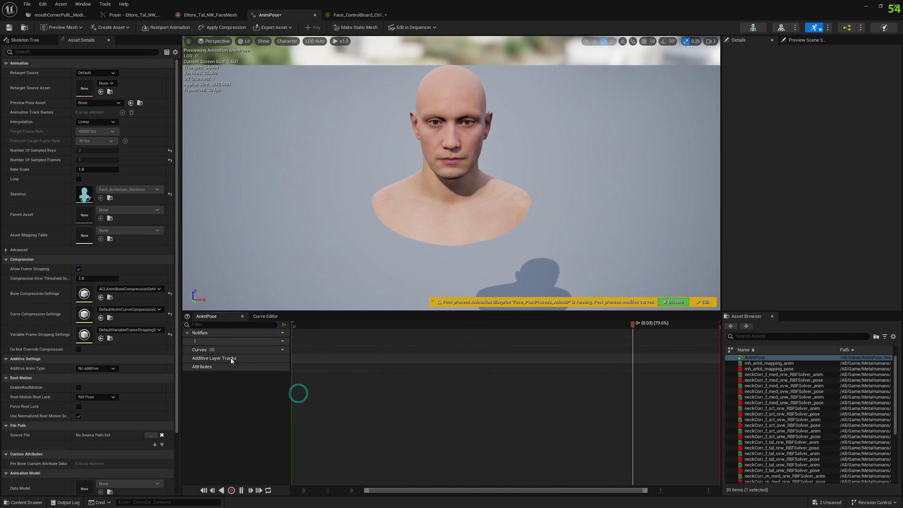
Add the CTRL_expressions_mouthCornerPullR curve to AnimPose using the copied name
left_click(282, 350)
mouse_move(299, 370)
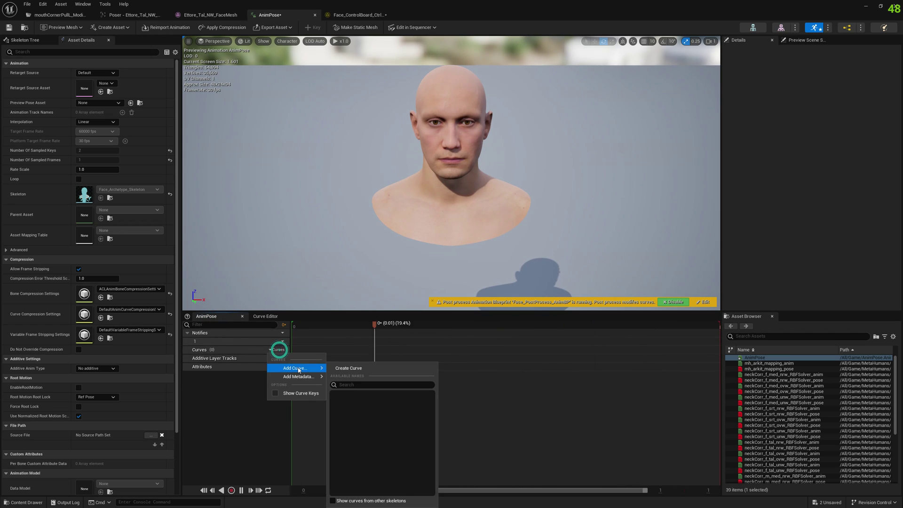
key("ctrl+v")
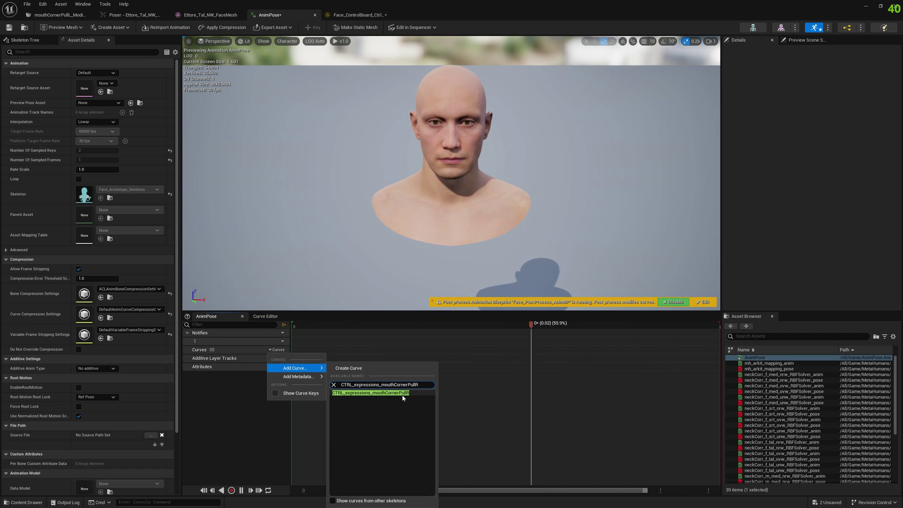
left_click(403, 395)
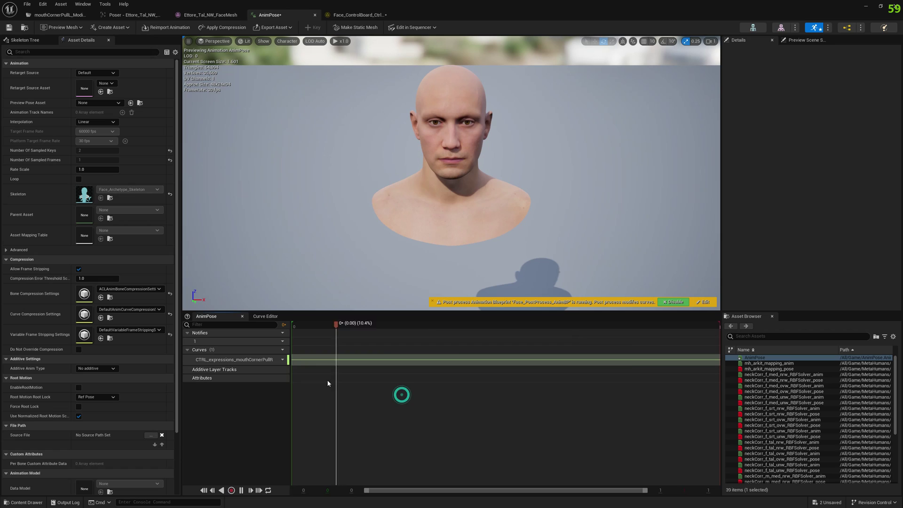
Add a key to the CTRL_expressions_mouthCornerPullR curve at time 0 with value 1, and save AnimPose
left_click(283, 359)
left_click(286, 376)
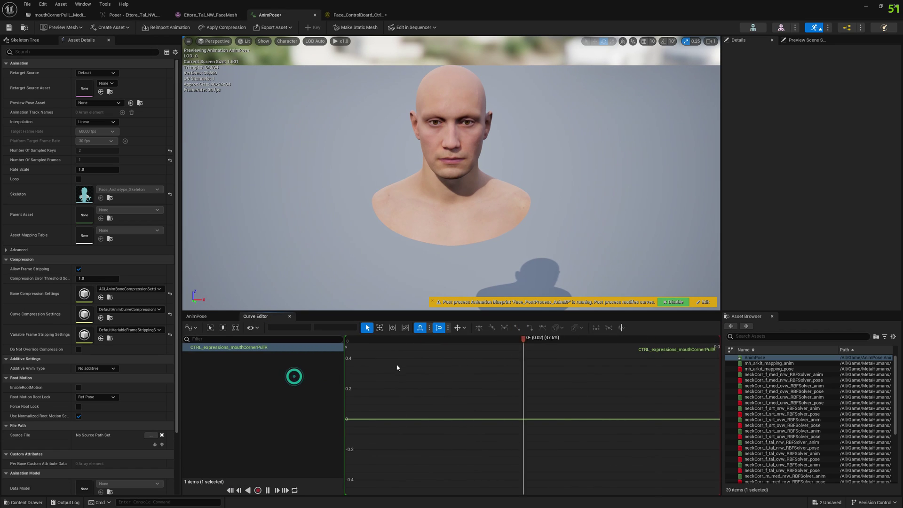
right_click(384, 424)
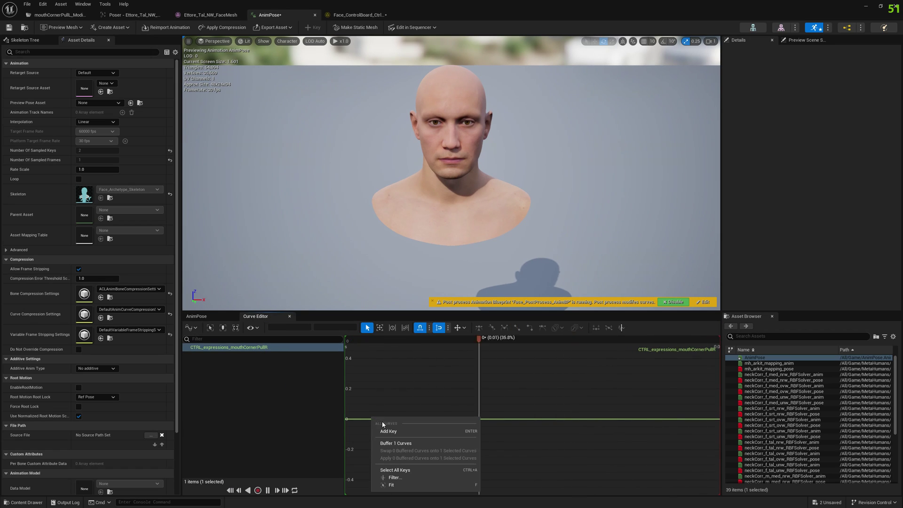
left_click(386, 431)
left_click(287, 326)
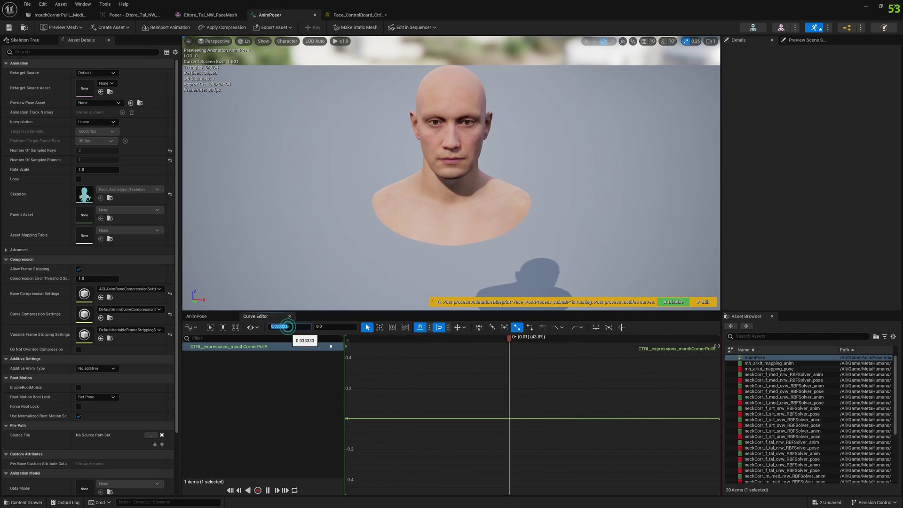
type("0")
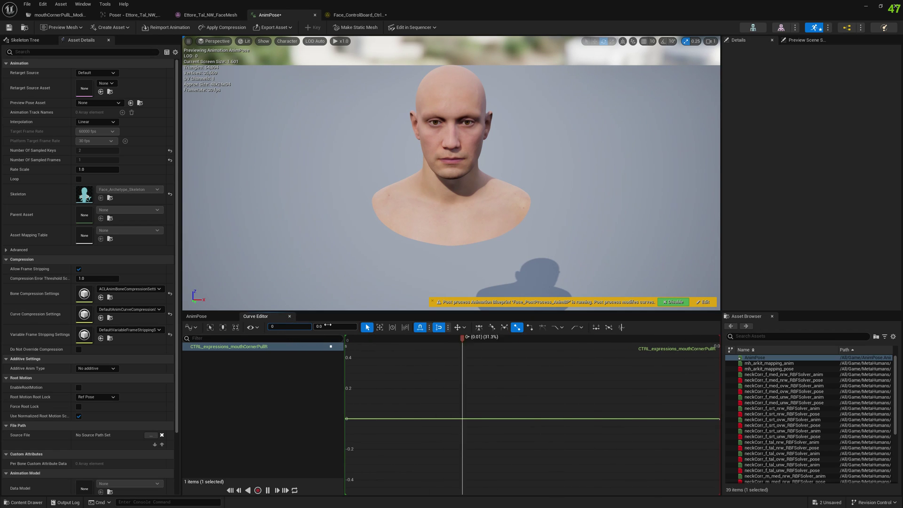
left_click(328, 325)
type("1")
key("Return")
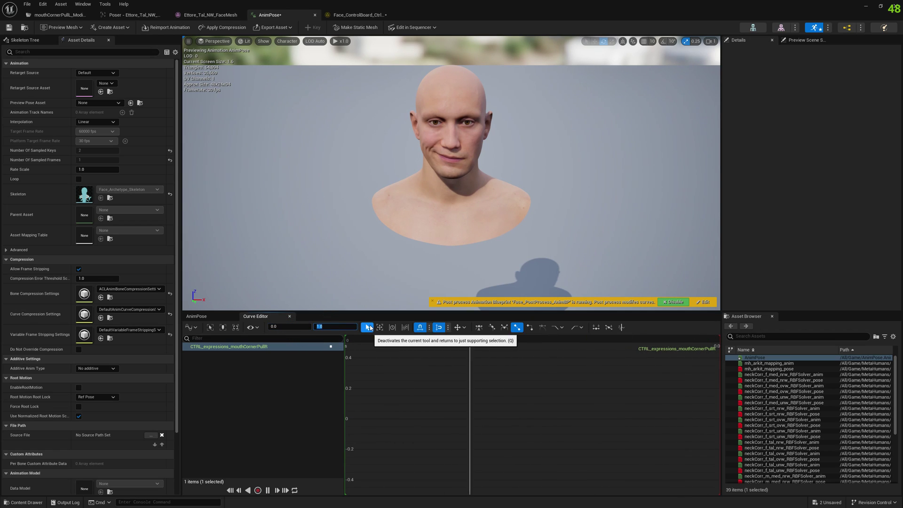
left_click(8, 26)
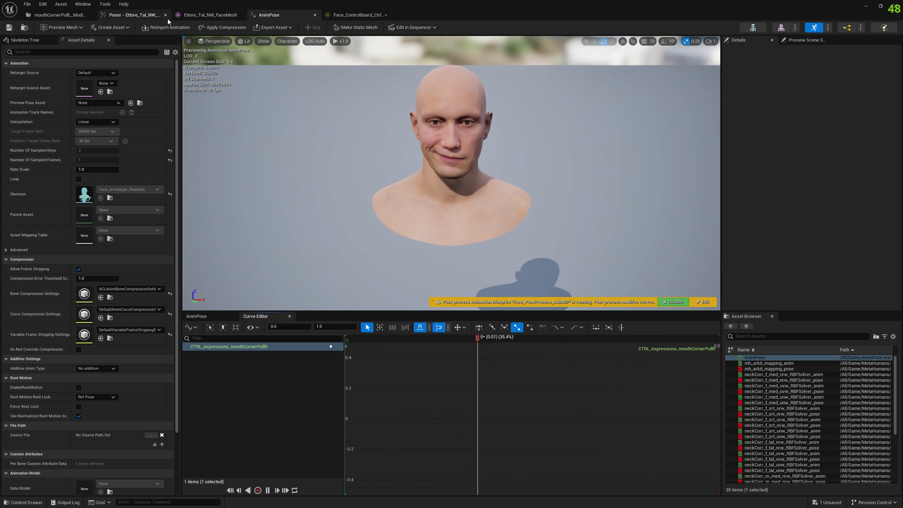
In the Mesh Morpher window, clear the preview animation and assign AnimPose again
left_click(58, 14)
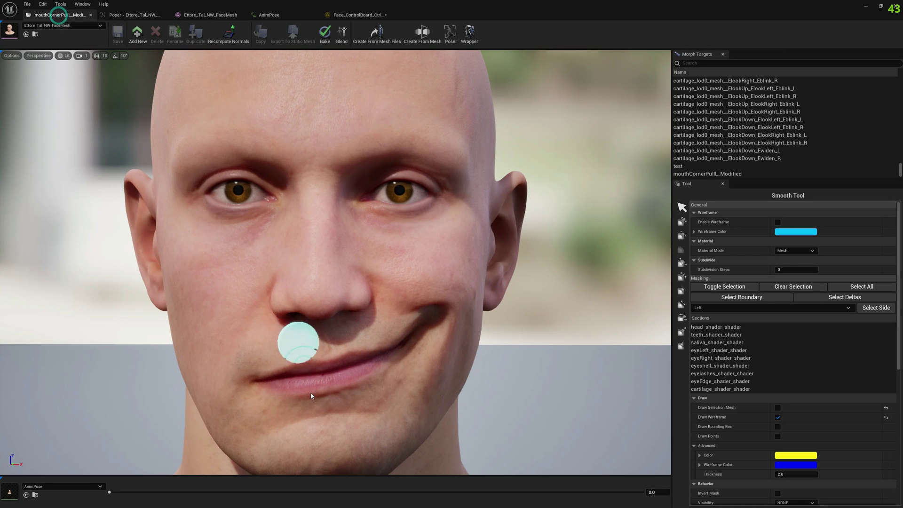
left_click(56, 488)
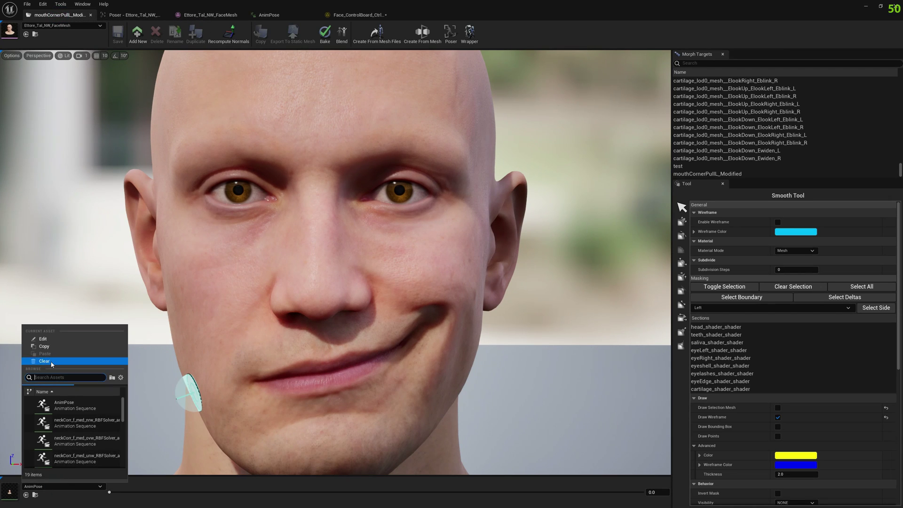
left_click(53, 361)
left_click(74, 488)
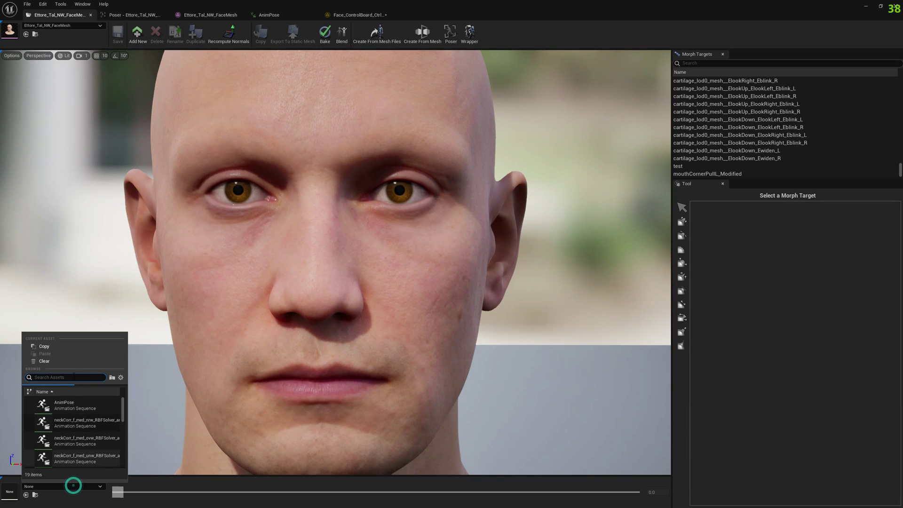
left_click(69, 404)
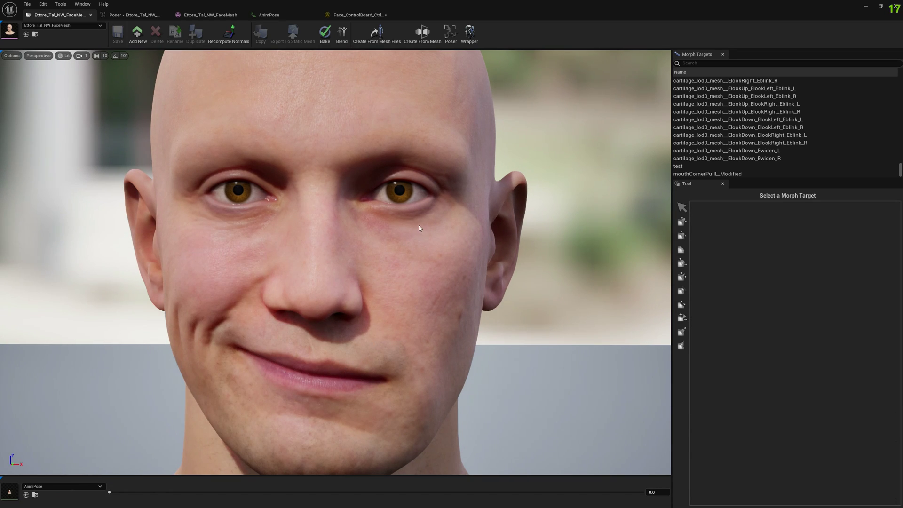
scroll(419, 228, "down", 3)
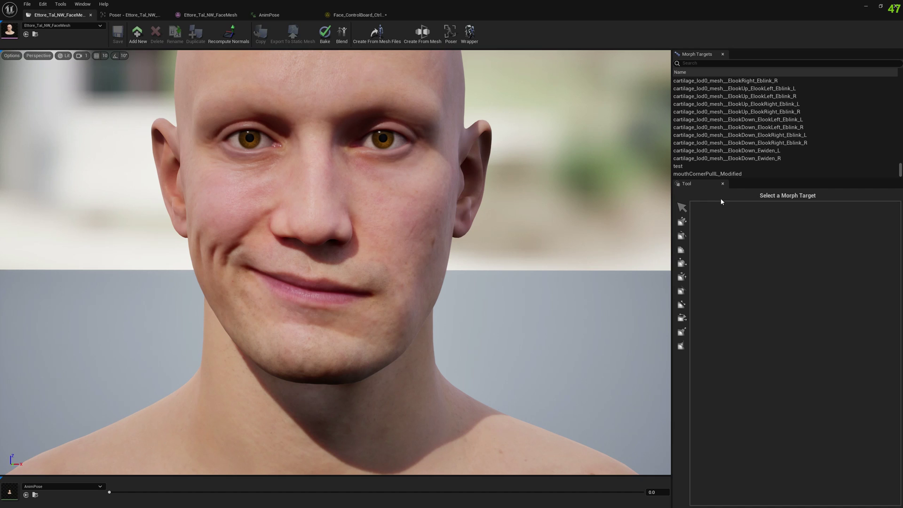
Copy the name of the mouthCornerPullL_Modified morph target
left_click(708, 174)
right_click(711, 175)
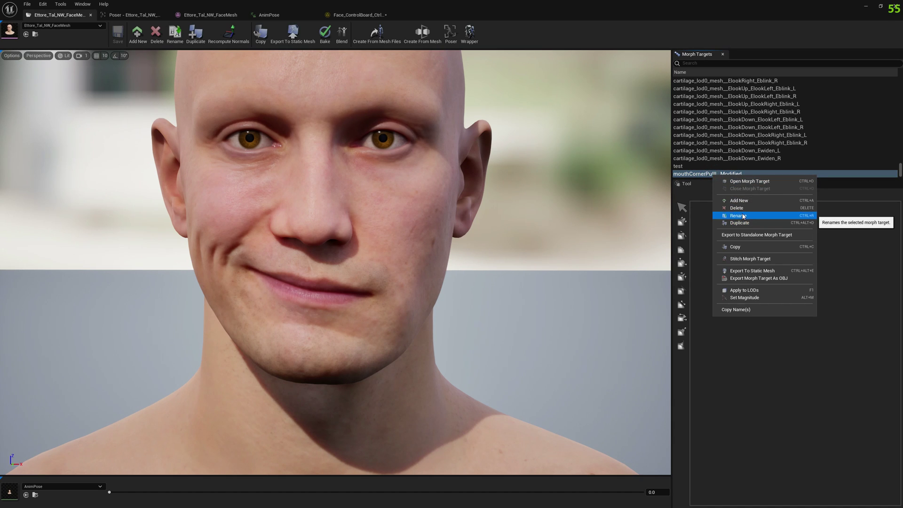
left_click(738, 215)
left_click(512, 272)
right_click(708, 174)
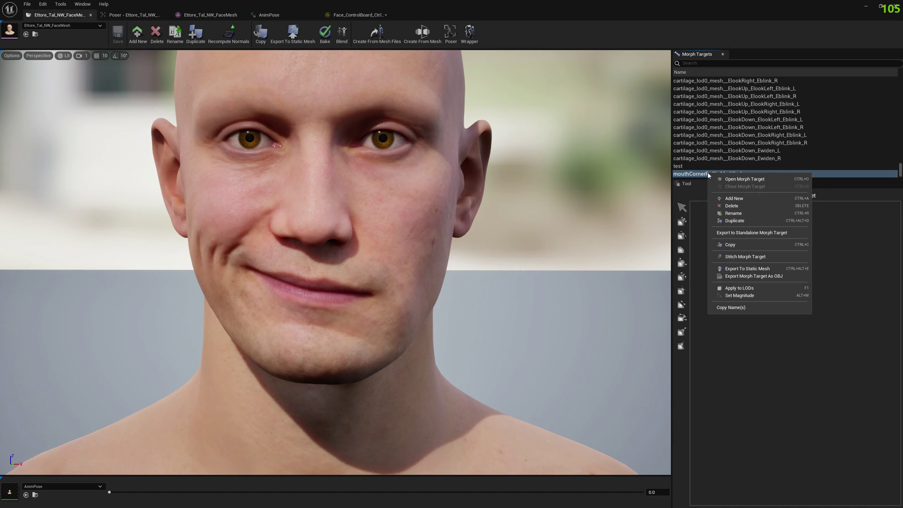
left_click(727, 308)
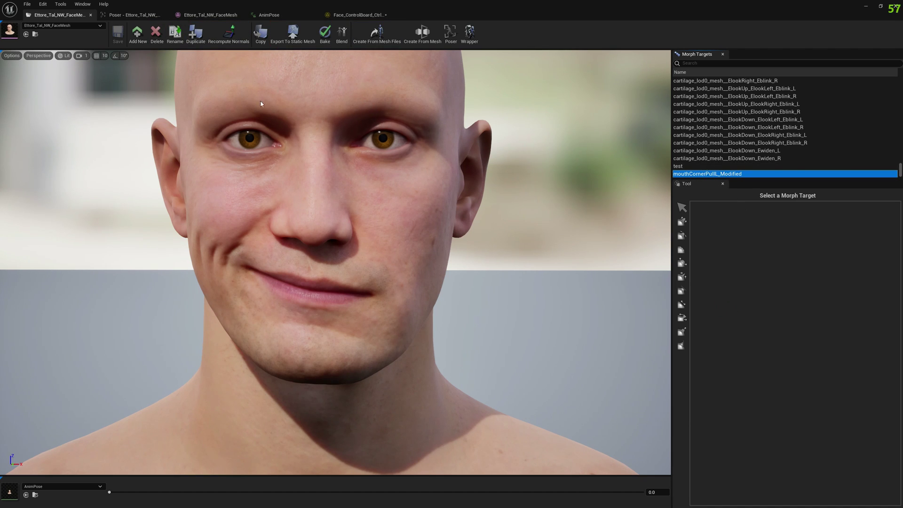
Start creating a morph target from mesh files and name the new morph mouthCornerPullR_Modified
left_click(378, 34)
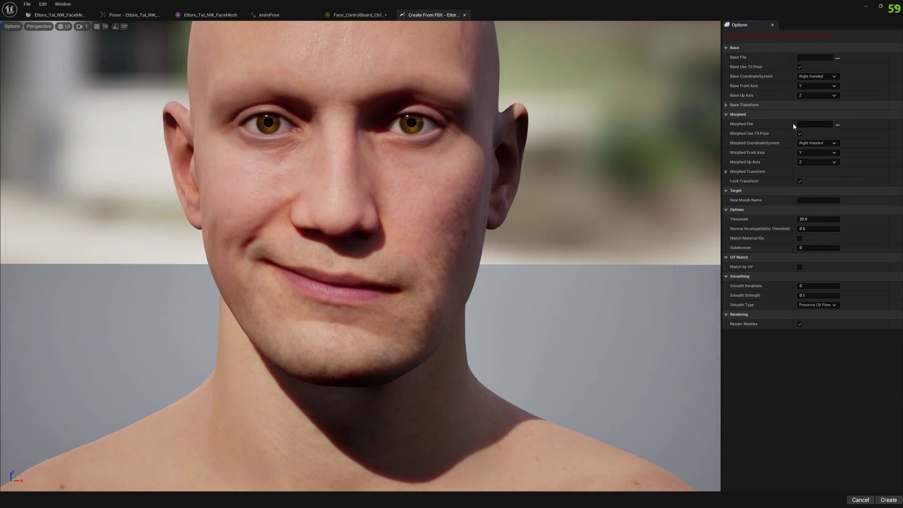
left_click(805, 200)
type("mouthCornerPullL_Modified")
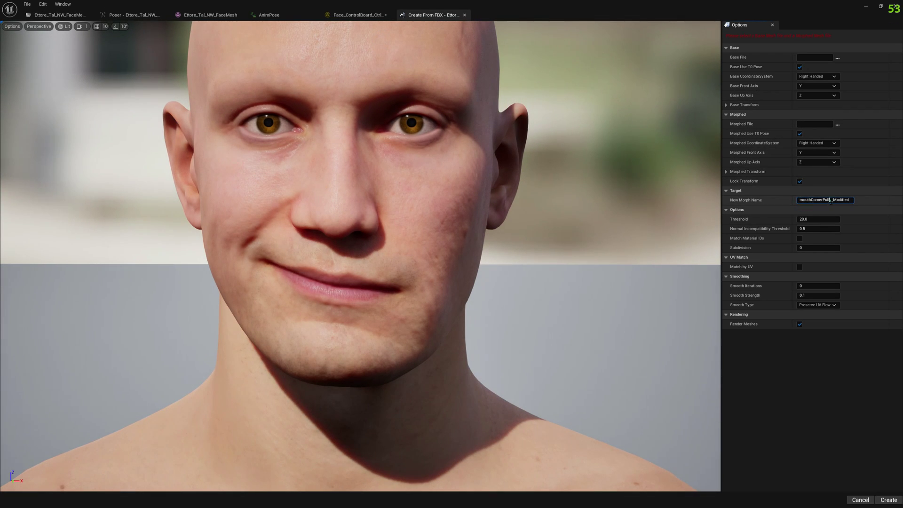
left_click(831, 201)
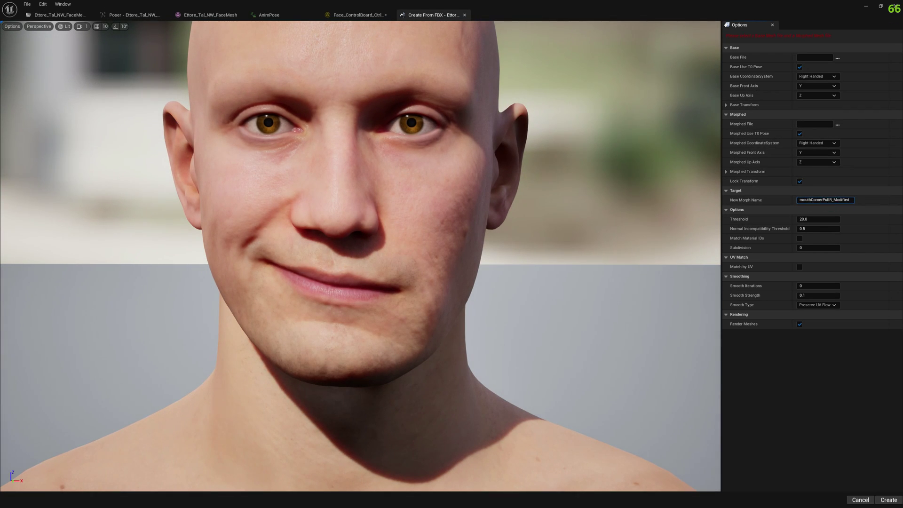
key("BackSpace")
type("F")
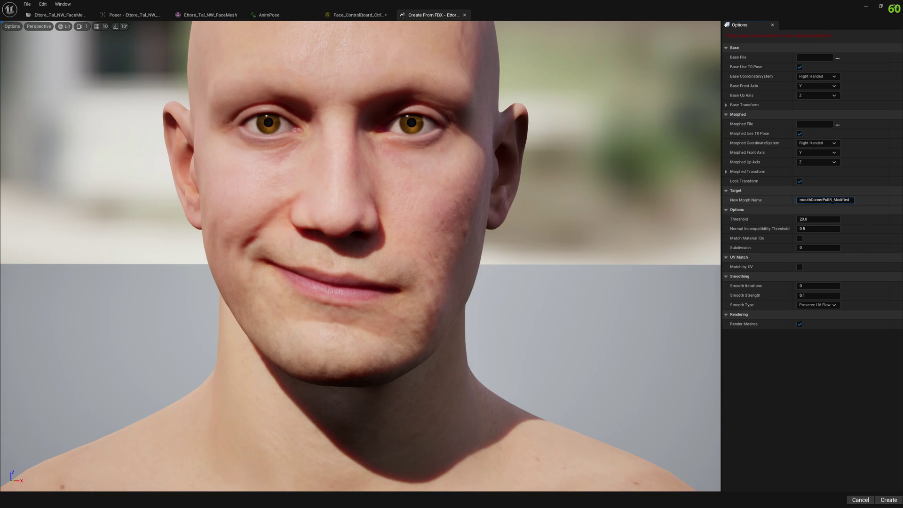
Load CTRL_expressions_mouthCornerPullR_evaluated.OBJ from the MetaHumanBeast Files folder as the base file
left_click(838, 58)
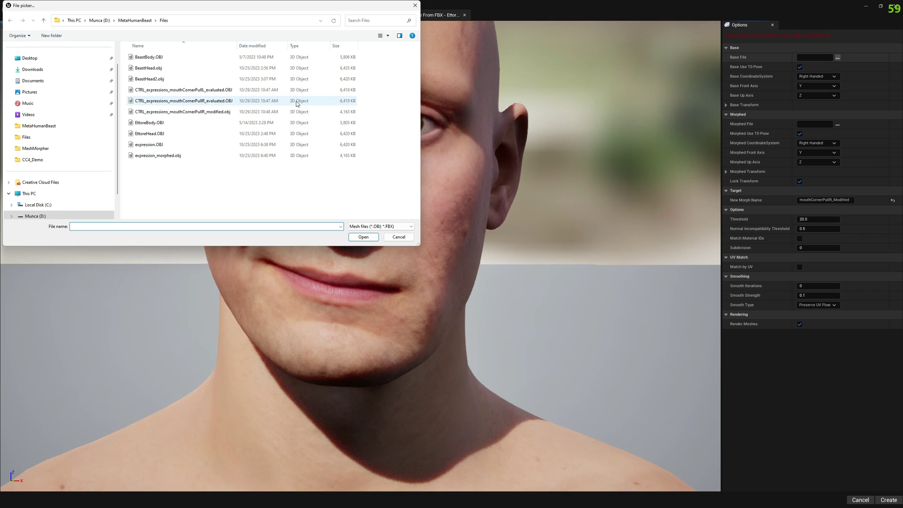
double_click(211, 105)
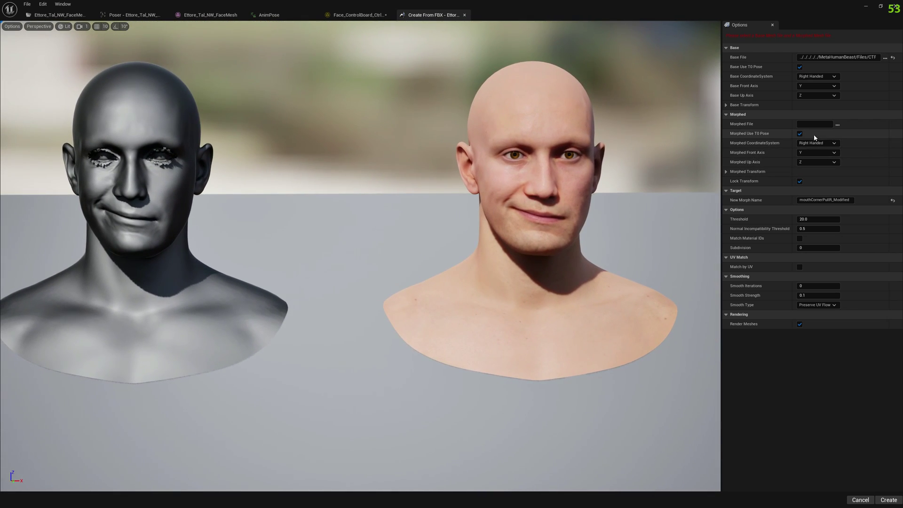
Load CTRL_expressions_mouthCornerPullR_modified.obj as the morphed file and create the mouthCornerPullR_Modified morph target
left_click(837, 124)
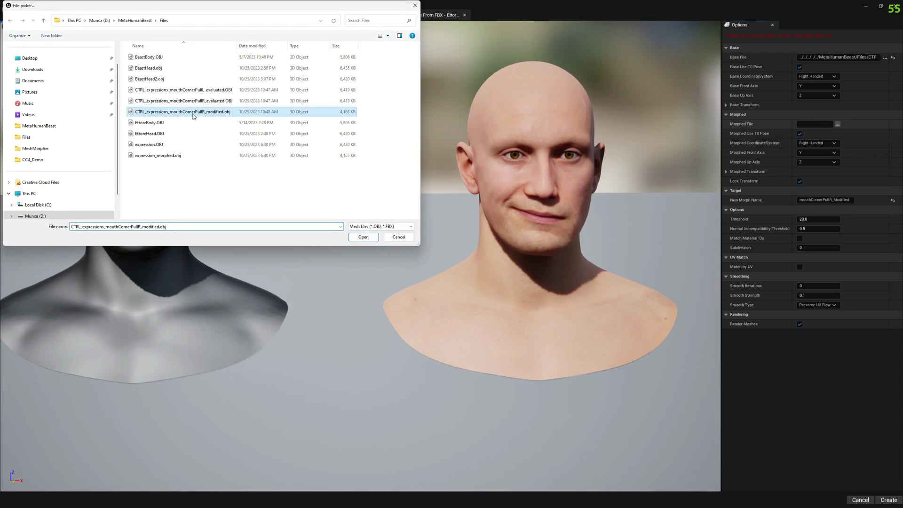
double_click(193, 112)
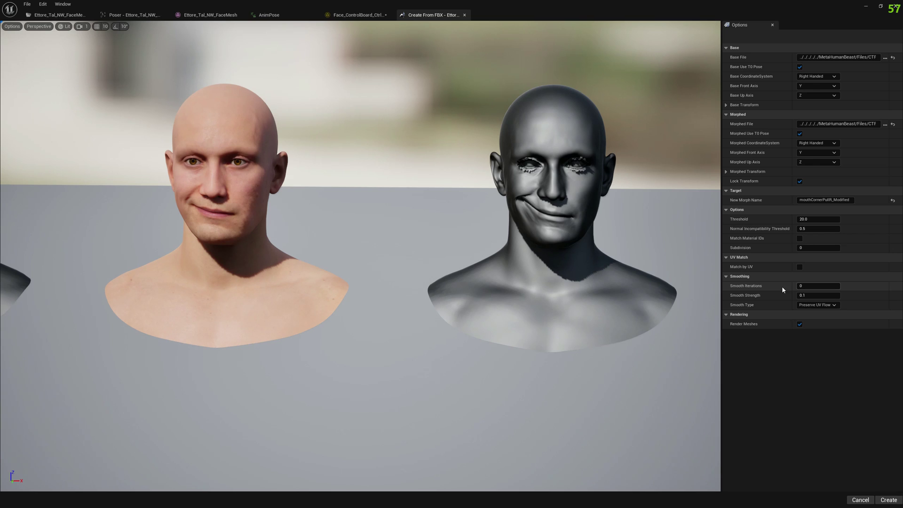
left_click(884, 501)
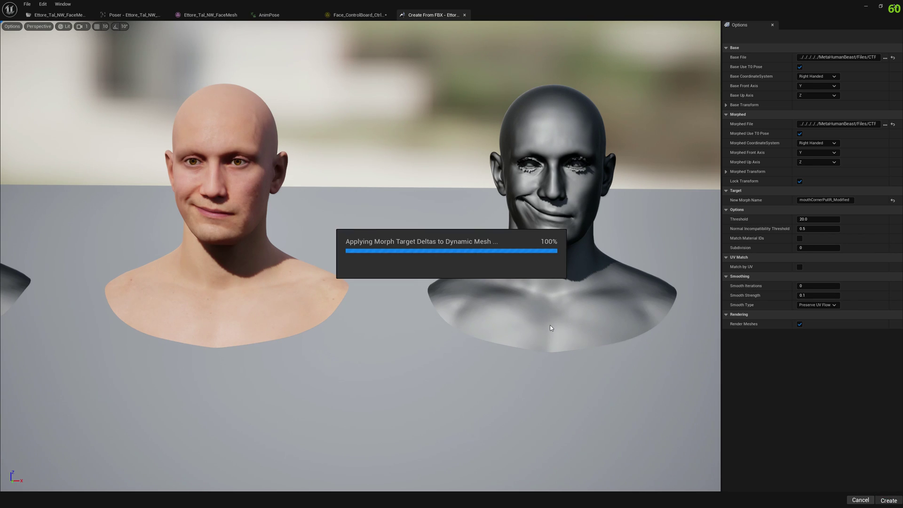
left_click(537, 266)
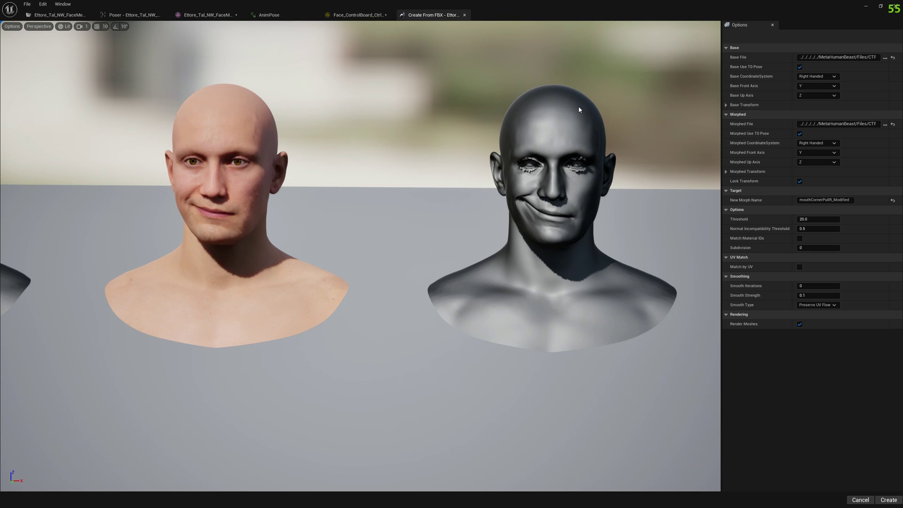
Copy the CTRL_expressions_mouthCornerPullR curve name from the Poser, then find its Set Curve Value node in the Face_ControlBoard_CtrlRig graph
left_click(116, 15)
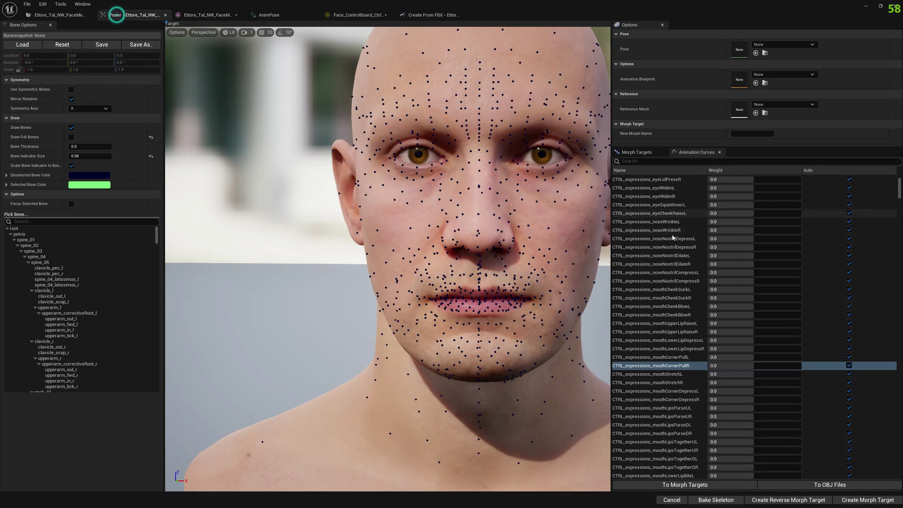
right_click(651, 367)
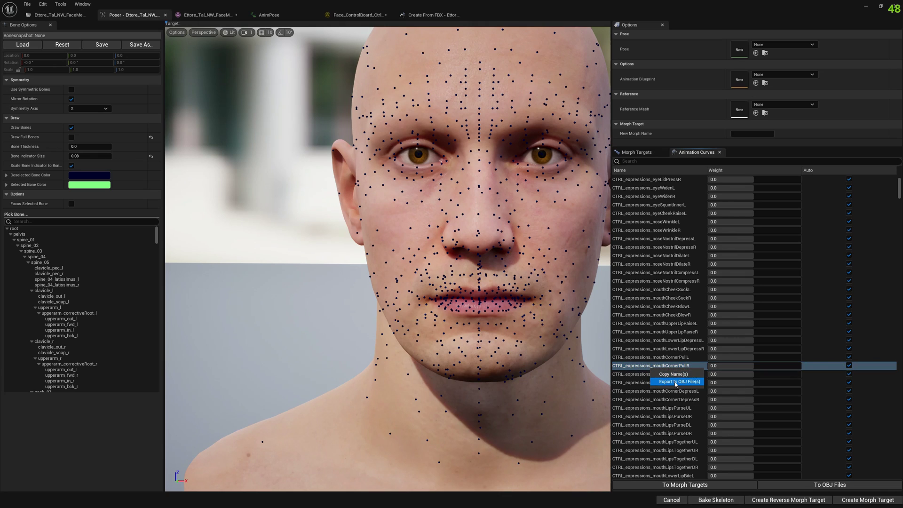
left_click(673, 374)
left_click(361, 15)
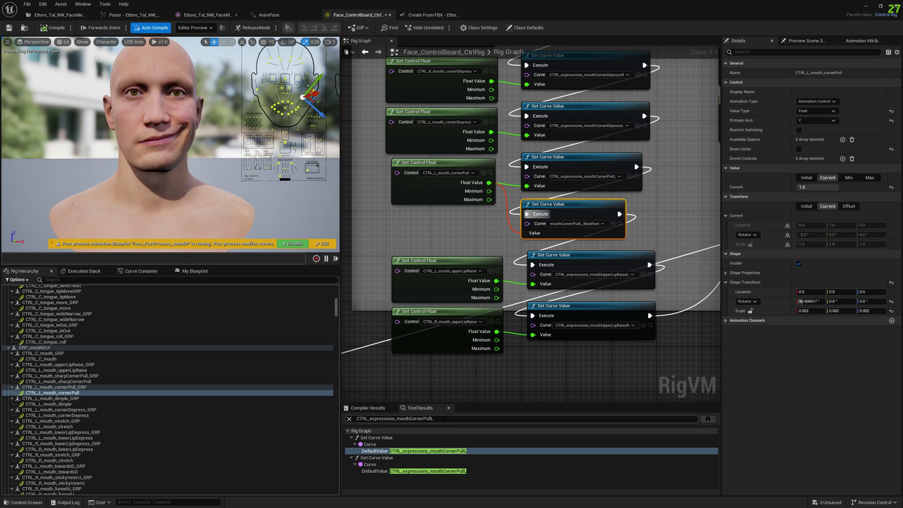
double_click(442, 418)
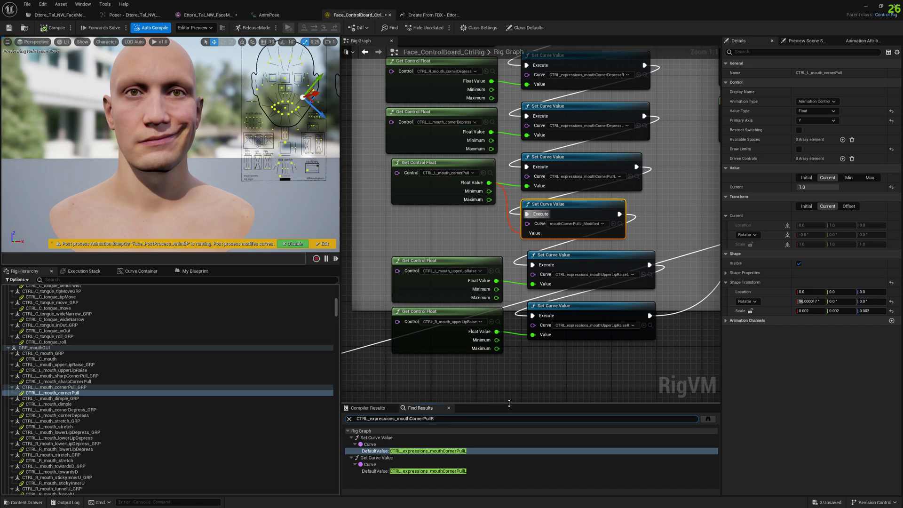
key("Return")
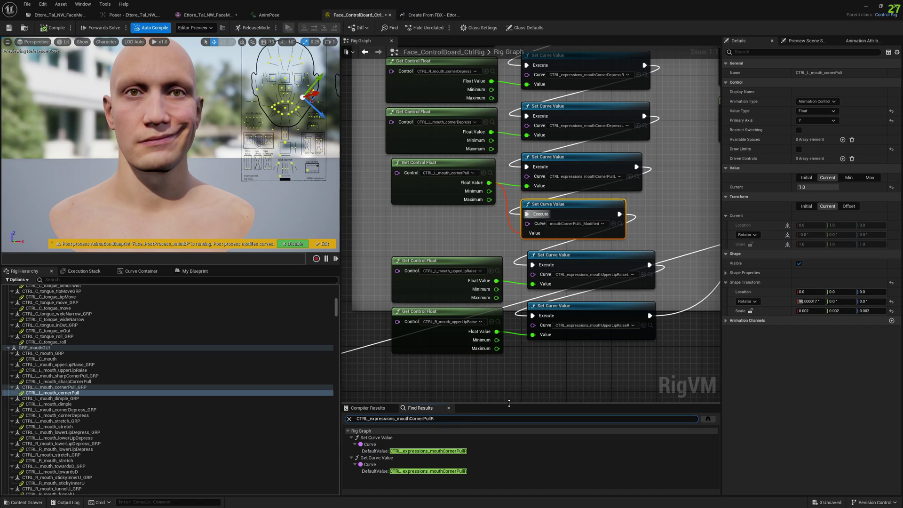
double_click(423, 450)
Add a new Set Curve Value node beside the CTRL_expressions_mouthCornerPullR node in the Rig Graph
right_click_drag(625, 239, 625, 185)
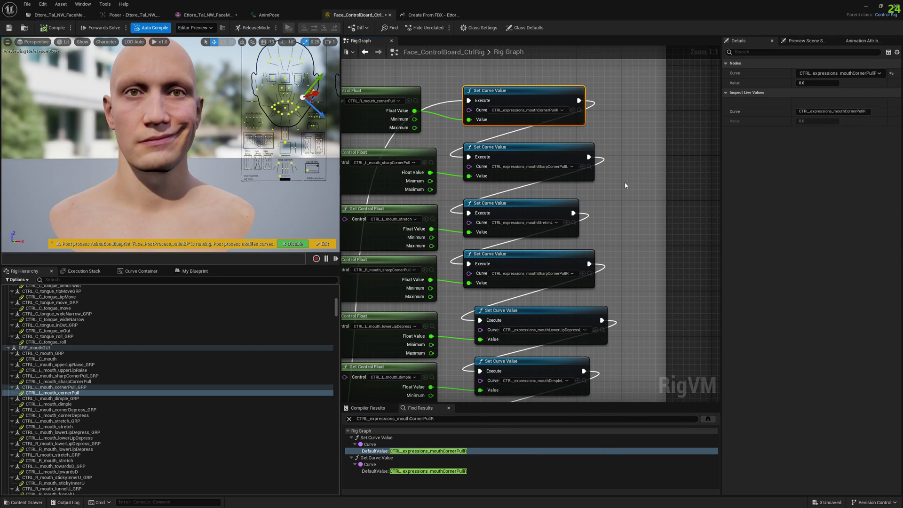
right_click_drag(621, 106, 610, 135)
right_click_drag(510, 140, 511, 192)
right_click(612, 178)
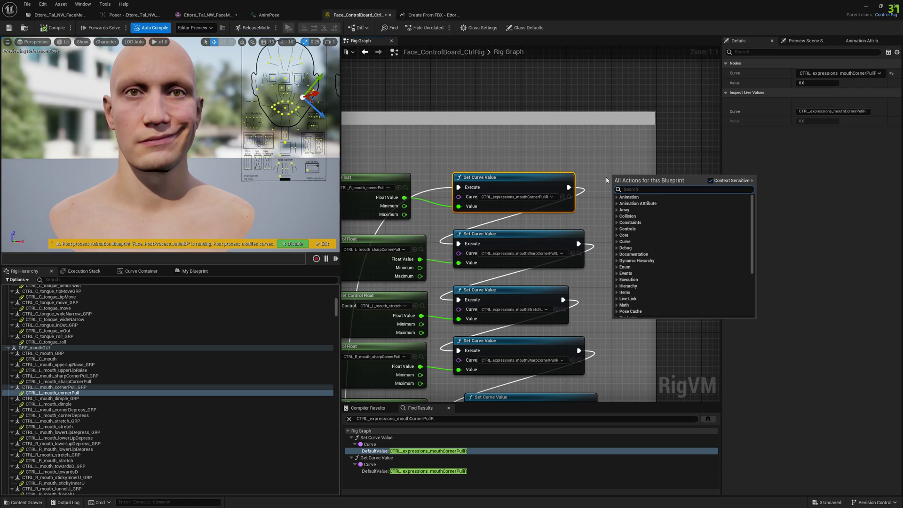
type("set curve")
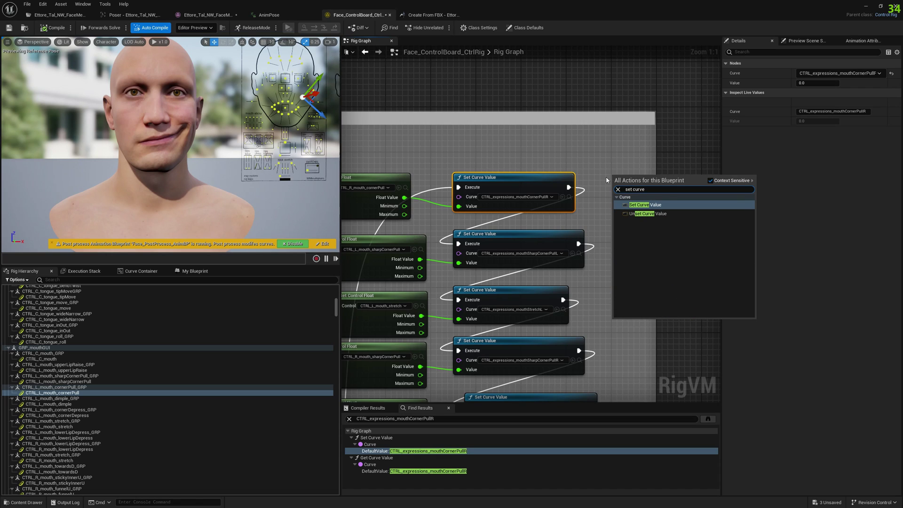
left_click(647, 205)
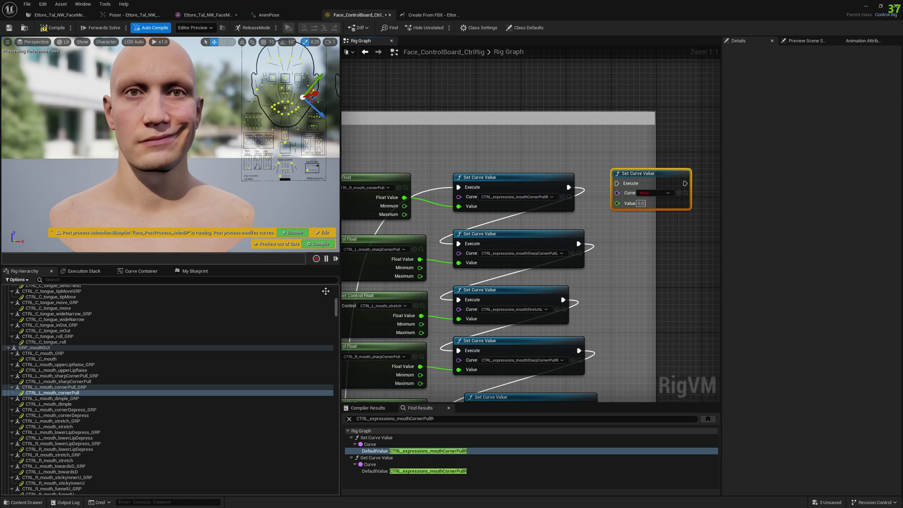
Reset the control rig's curves from the root bone using the Ettore_Tal_NW_FaceMesh skeletal mesh
left_click_drag(335, 310, 337, 350)
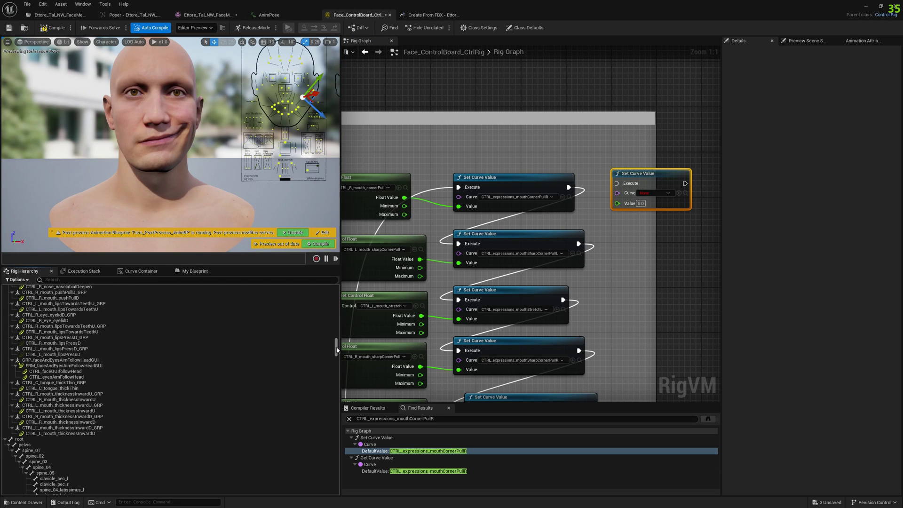
right_click(36, 437)
mouse_move(66, 431)
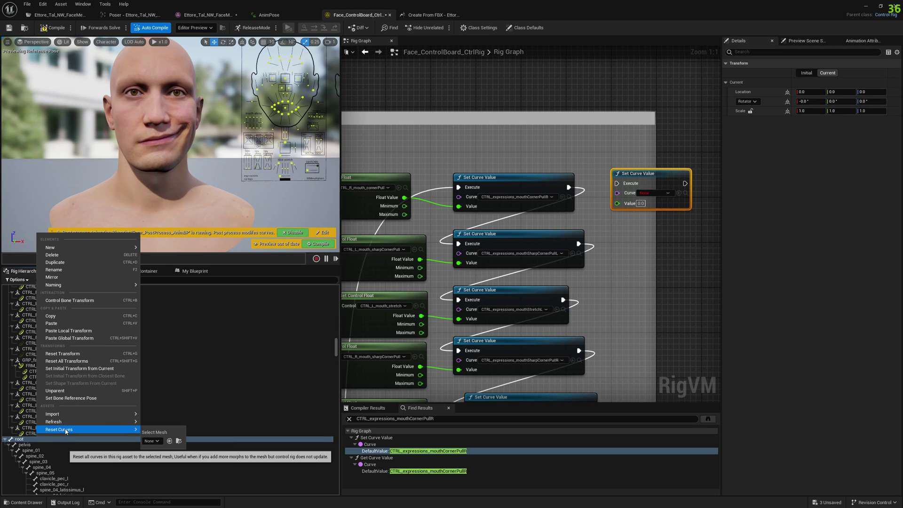
left_click(152, 441)
left_click(190, 400)
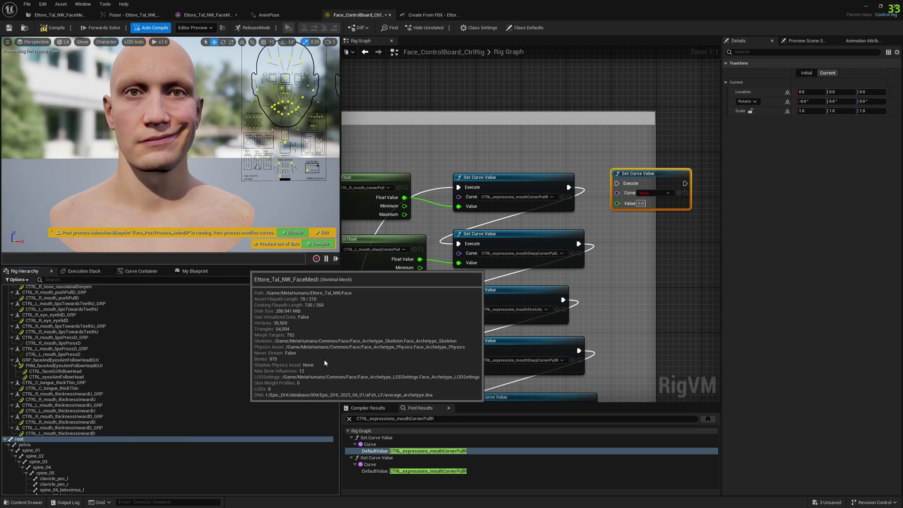
Copy the name of the mouthCornerPullR_Modified morph target from the face mesh's morph target list
left_click(651, 193)
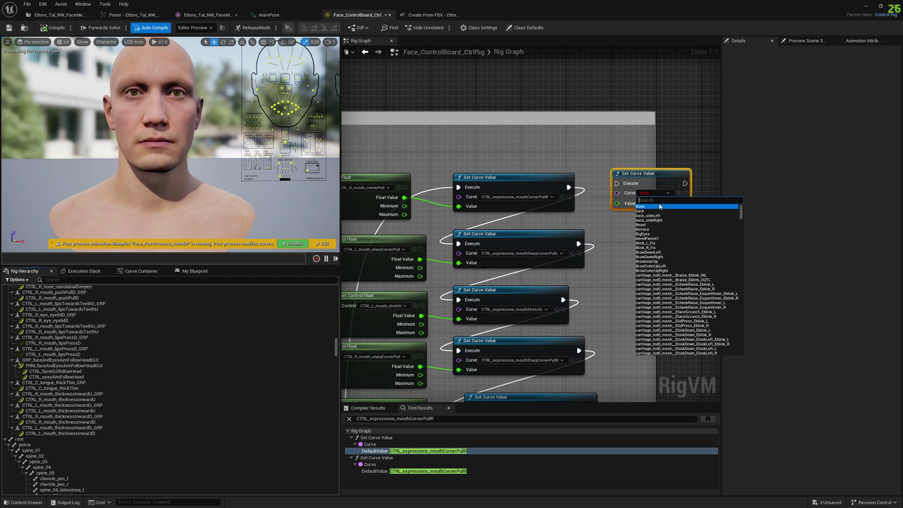
left_click(49, 12)
scroll(697, 174, "down", 1)
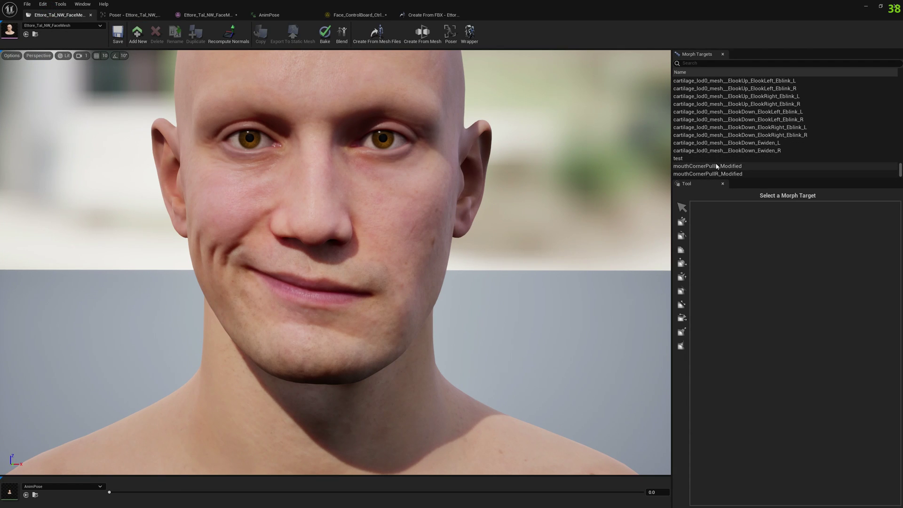
left_click(708, 174)
right_click(713, 174)
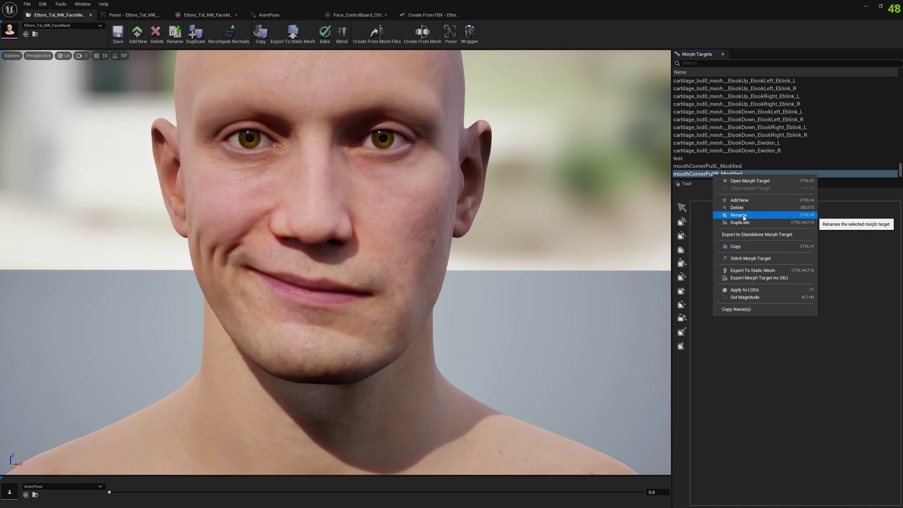
left_click(744, 309)
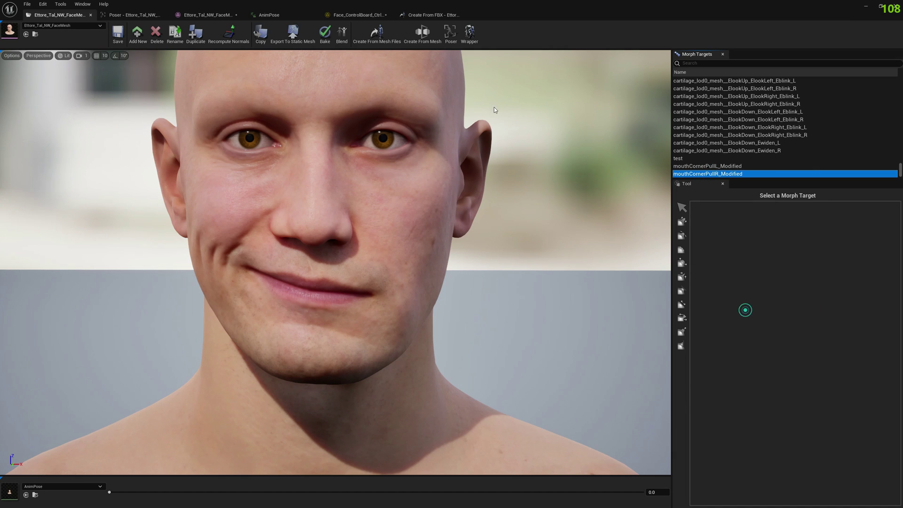
Assign mouthCornerPullR_Modified as the curve of the new Set Curve Value node in the control rig
left_click(358, 16)
left_click(654, 193)
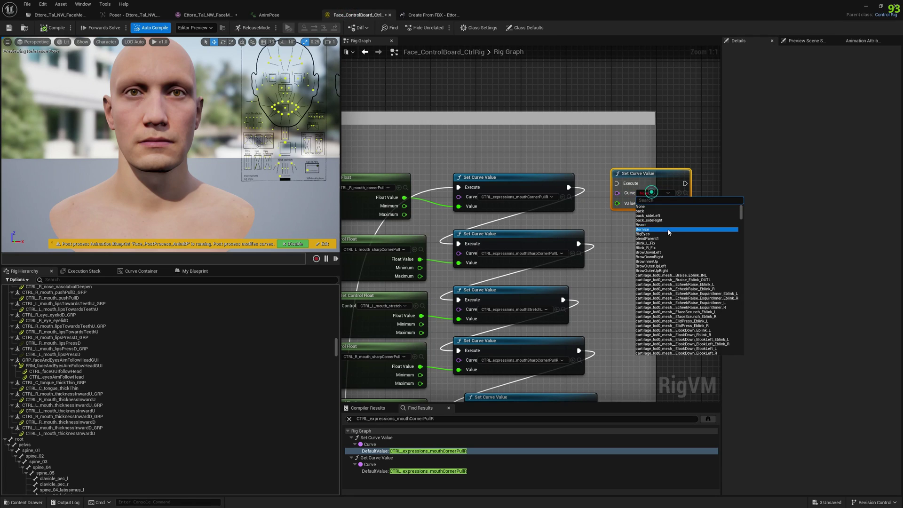
key("ctrl+v")
left_click(665, 206)
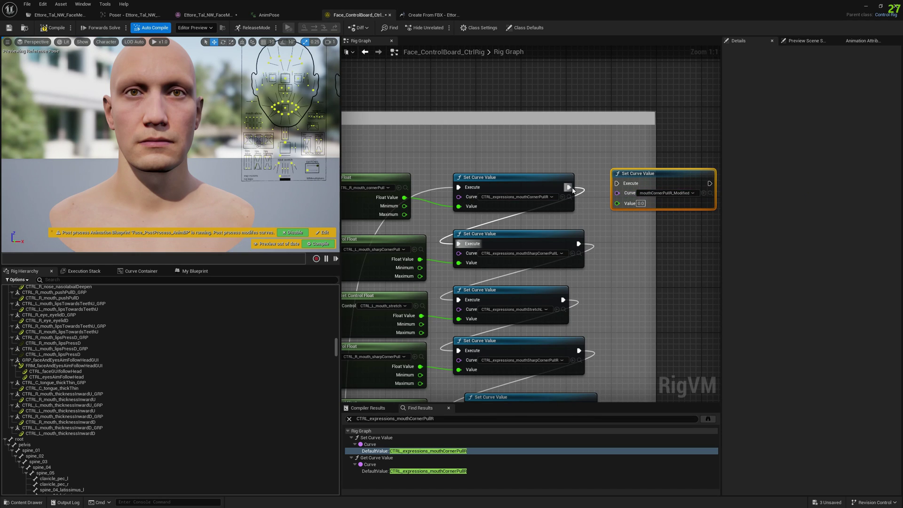
Wire the mouthCornerPullR_Modified node into the execution chain, feed it the CTRL_R_mouth_cornerPull float value, and compile the rig
mouse_move(569, 187)
left_mouse_down()
mouse_move(618, 191)
mouse_move(569, 188)
left_mouse_up()
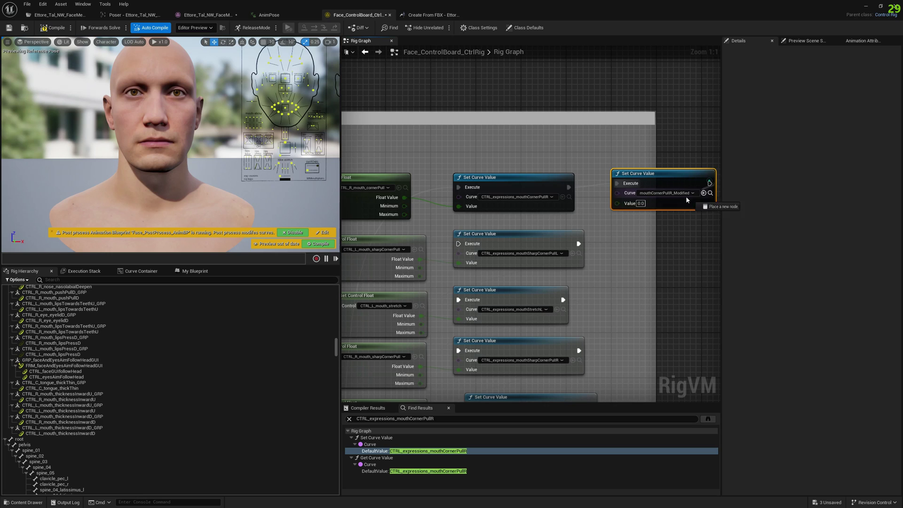
left_click_drag(710, 184, 460, 243)
left_click_drag(653, 174, 642, 180)
left_click_drag(405, 197, 618, 214)
right_click_drag(368, 141, 445, 135)
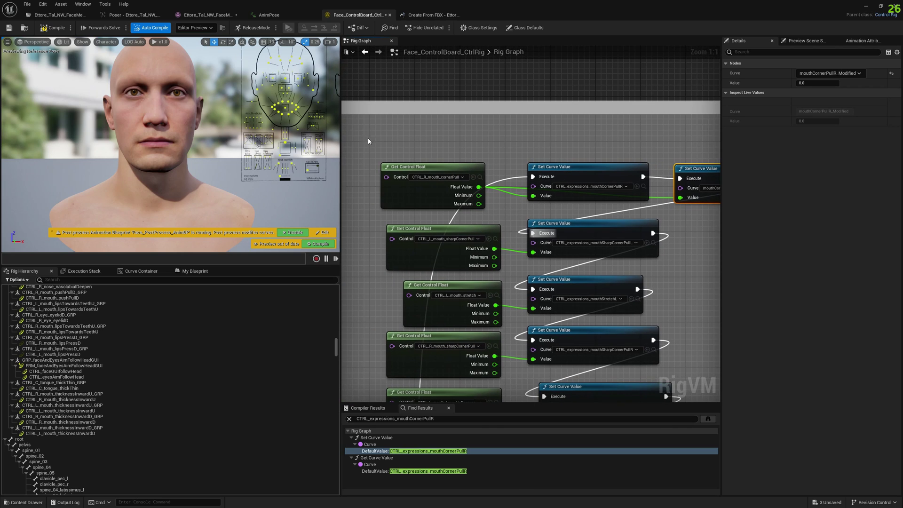
left_click(321, 243)
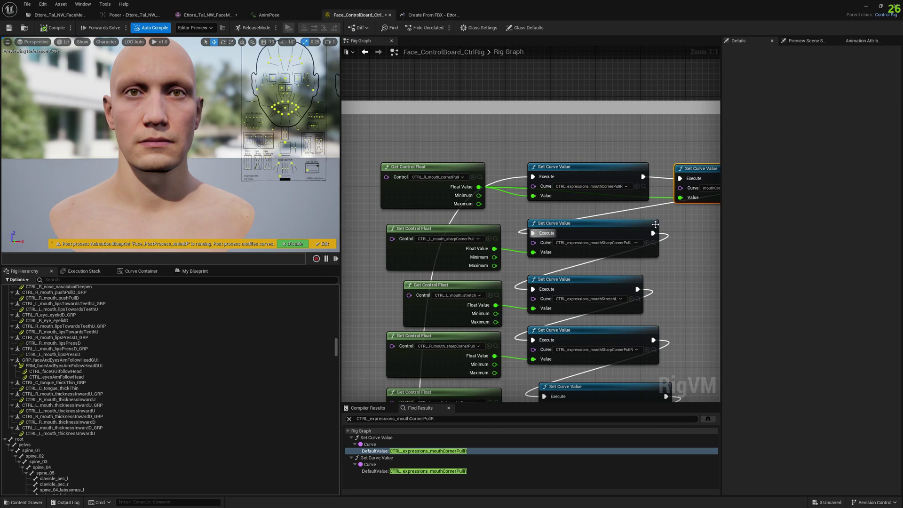
Raise the CTRL_R_mouth_cornerPull control on the face board to 1.0 to test the corrective morph
right_click_drag(658, 225, 589, 233)
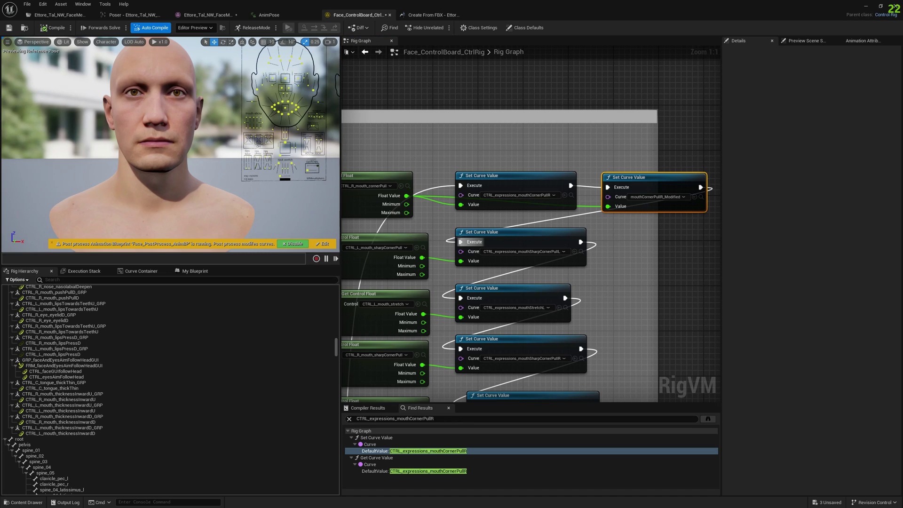
middle_click_drag(310, 127, 289, 153)
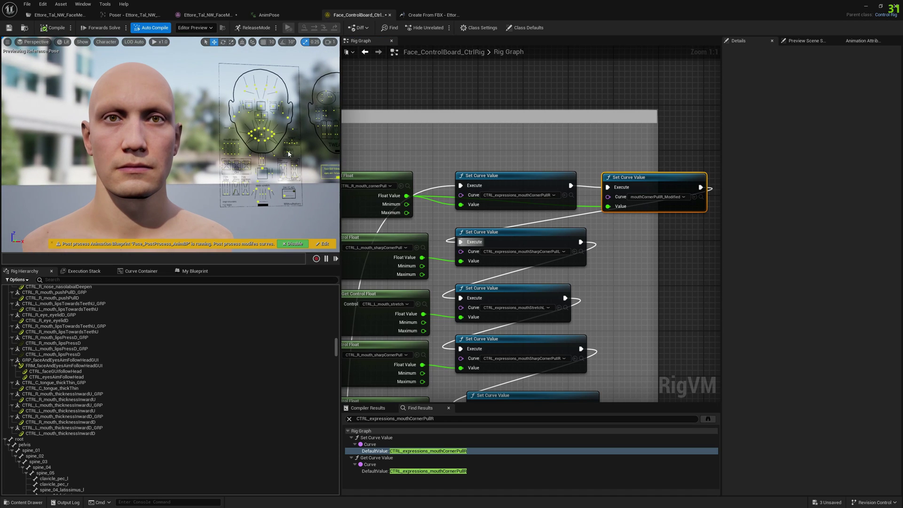
left_click(251, 133)
left_click_drag(246, 125, 232, 108)
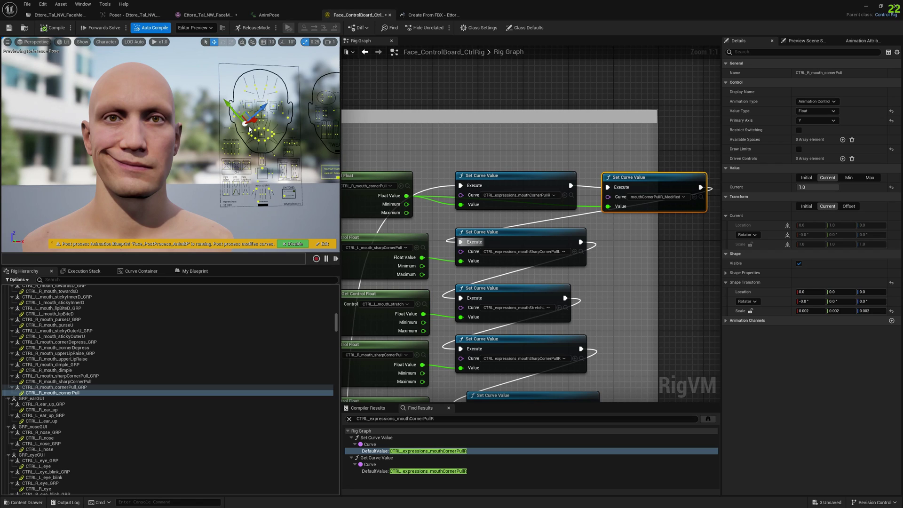
left_click(270, 133)
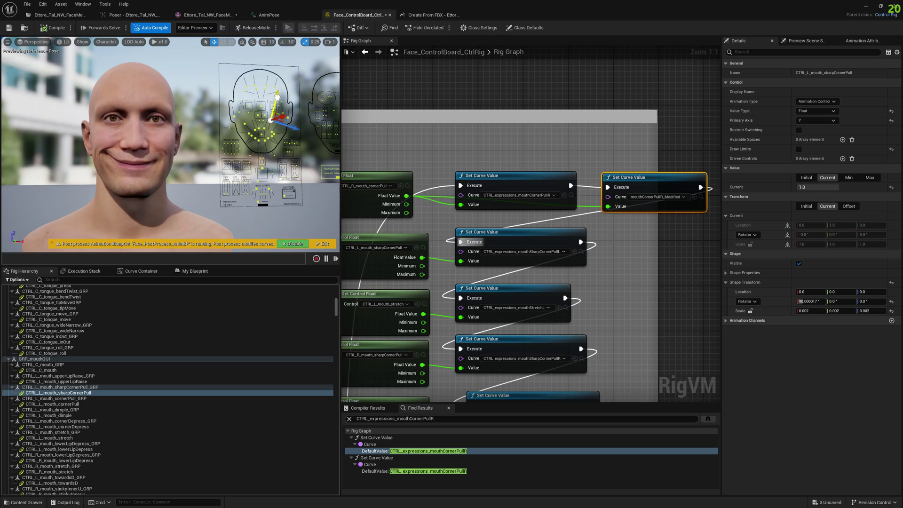
left_click_drag(277, 97, 273, 107)
left_click(272, 134)
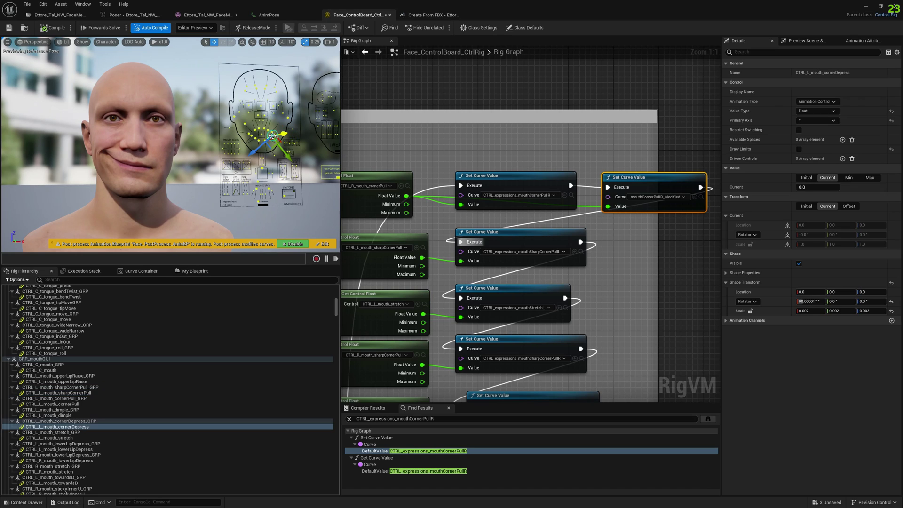
Raise the CTRL_L_mouth_cornerPull control to 1.0 to preview the full smile
left_click(274, 131)
left_click_drag(273, 130, 279, 123)
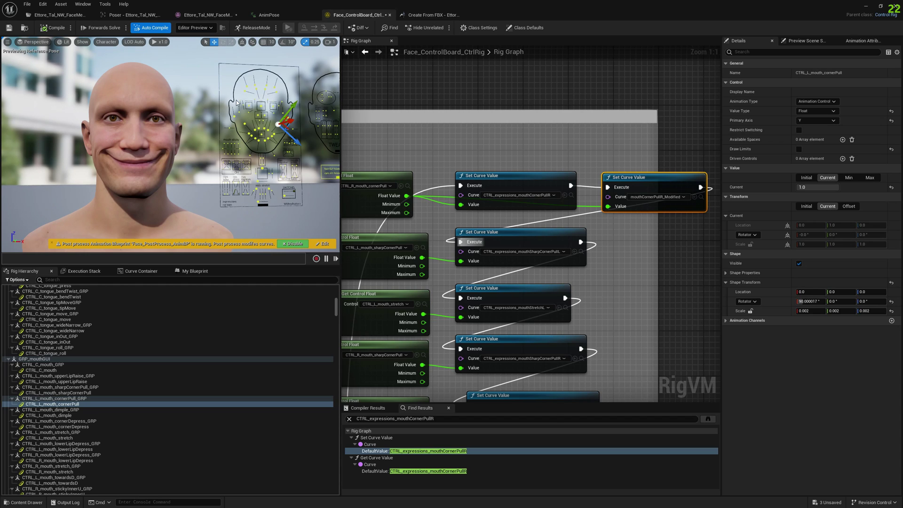
Save the Ettore_Tal_NW_FaceMesh skeletal mesh asset
left_click(206, 15)
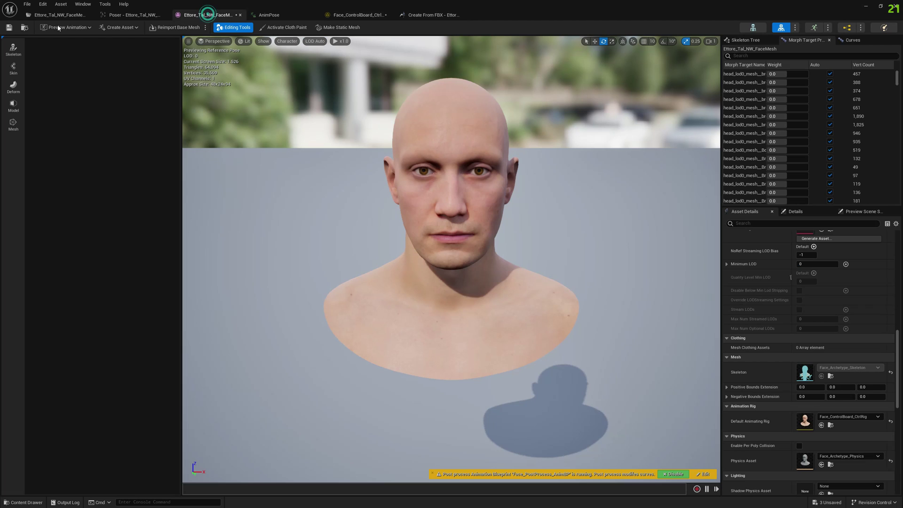
left_click(9, 28)
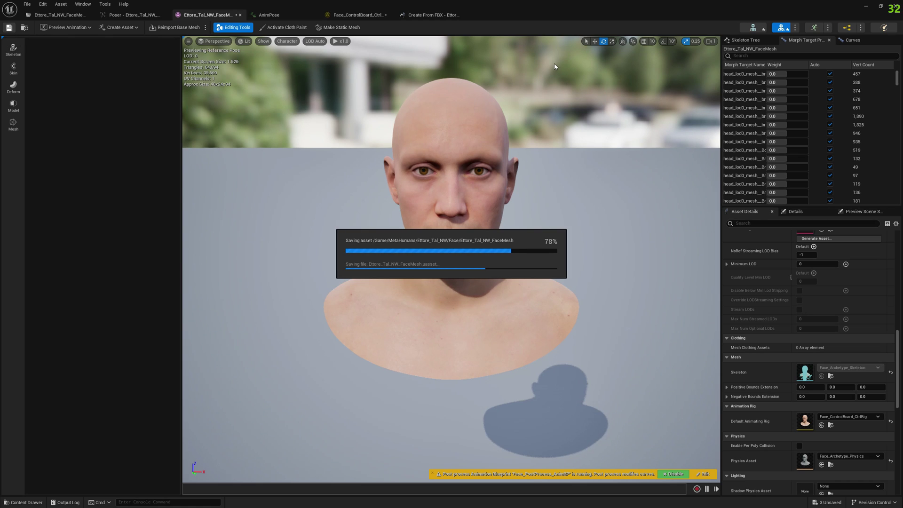
Place the BP_Ettore_Tal_NW blueprint from the MetaHumans/Ettore_Tal_NW folder onto the floor of ThirdPersonMap
left_click(869, 4)
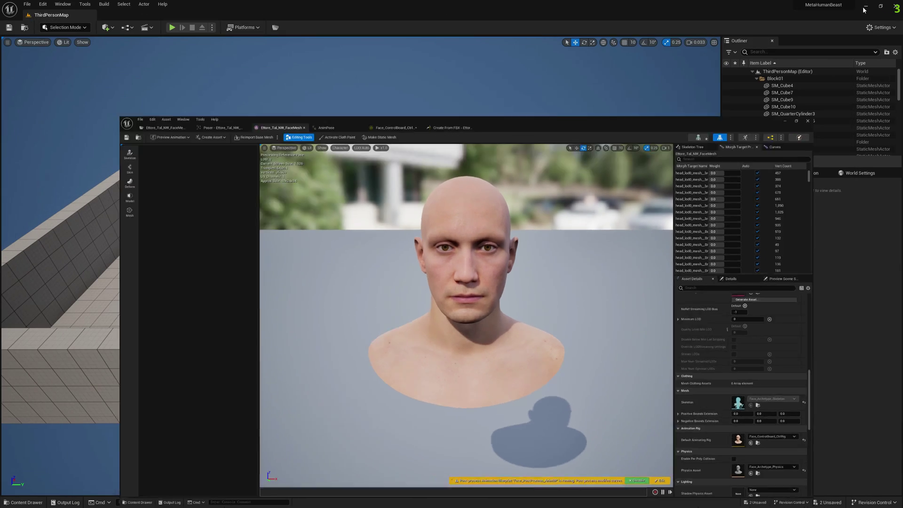
left_click(23, 502)
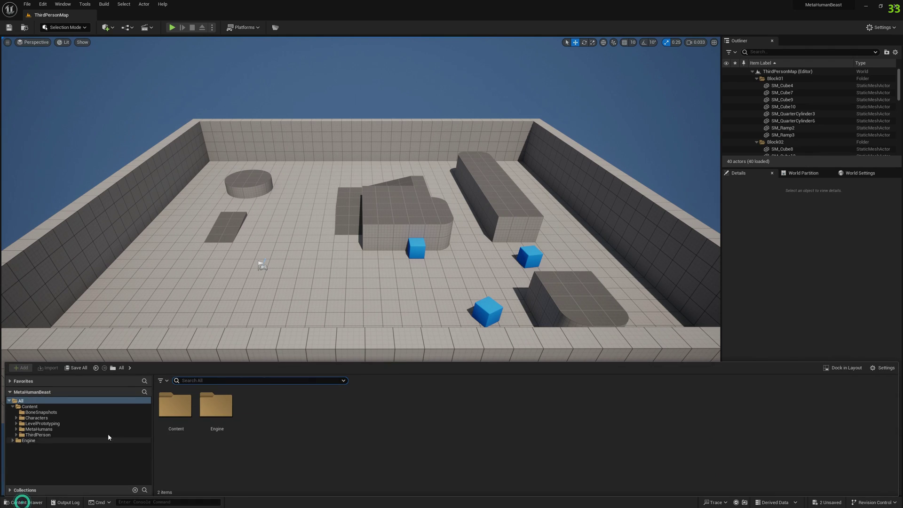
left_click(48, 418)
left_click(39, 429)
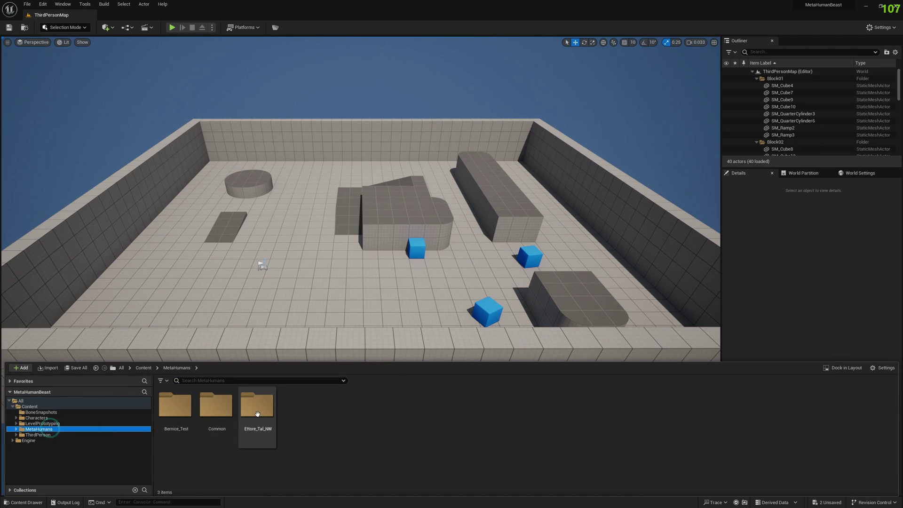
double_click(257, 404)
left_click(456, 396)
left_click_drag(465, 407, 280, 257)
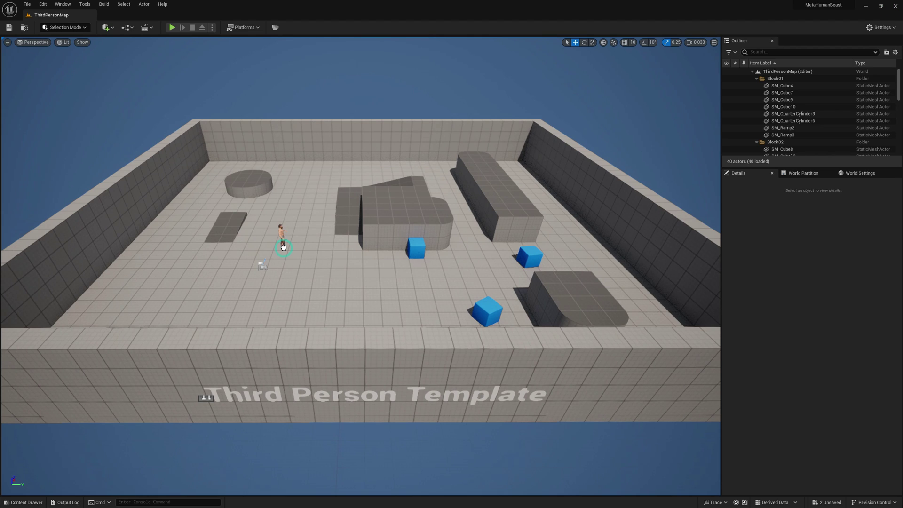
Set the level viewport's camera speed to 1 and bring the placed MetaHuman into close view
scroll(348, 263, "up", 2)
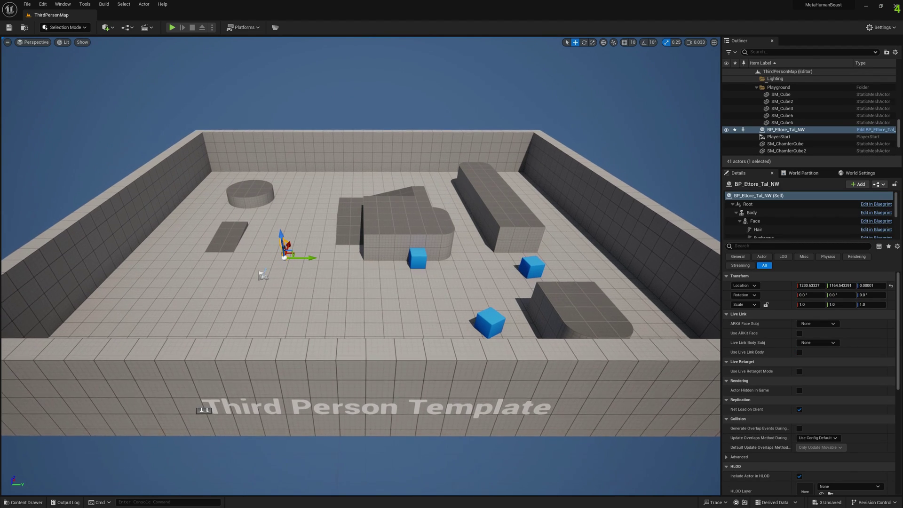
left_click(697, 42)
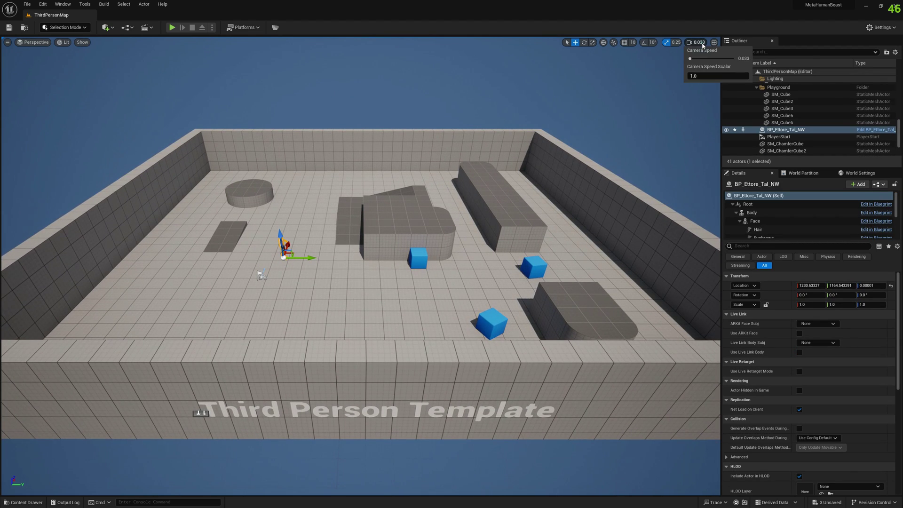
left_click_drag(706, 60, 712, 61)
right_click_drag(361, 263, 385, 231)
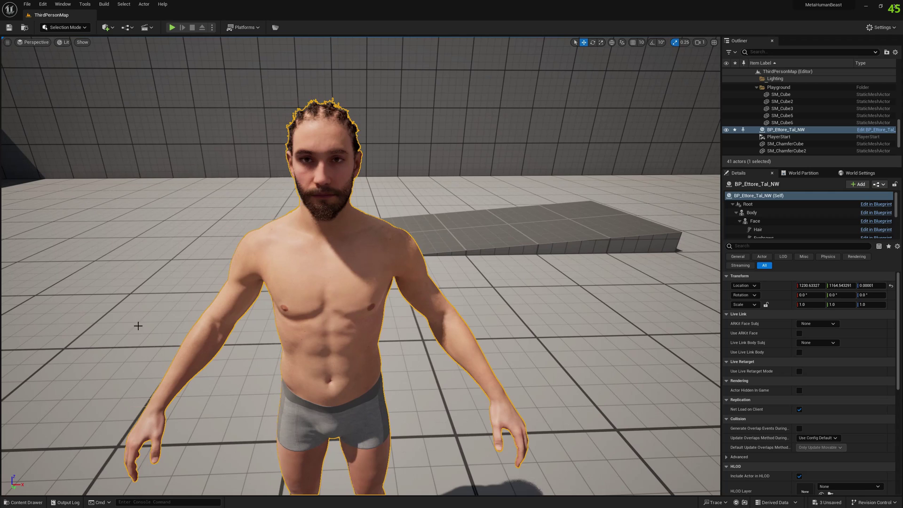
Create a level sequence with the default name in the Ettore_Tal_NW folder and open it in Sequencer
left_click(26, 503)
right_click(519, 433)
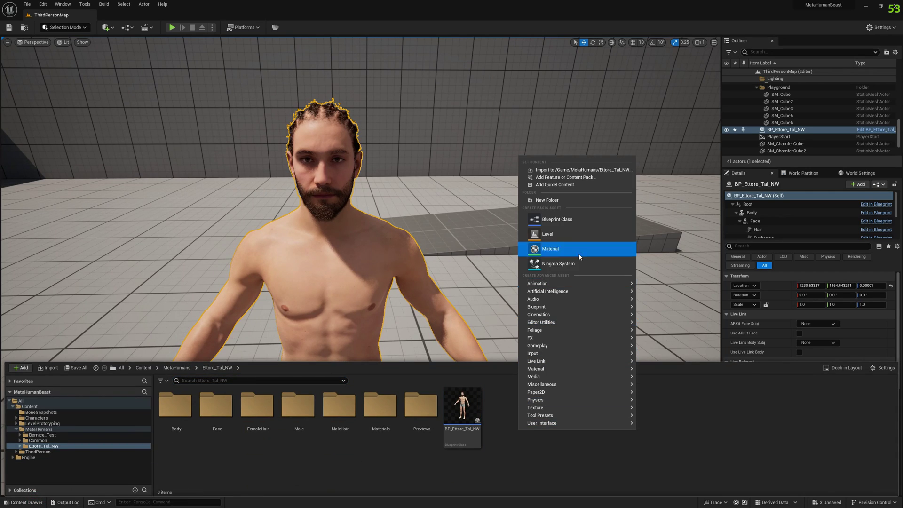
mouse_move(551, 314)
left_click(687, 335)
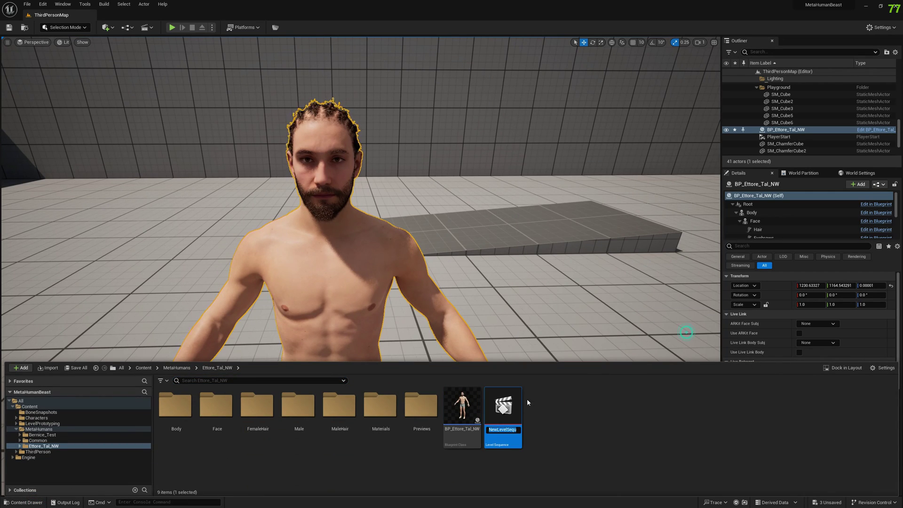
double_click(507, 410)
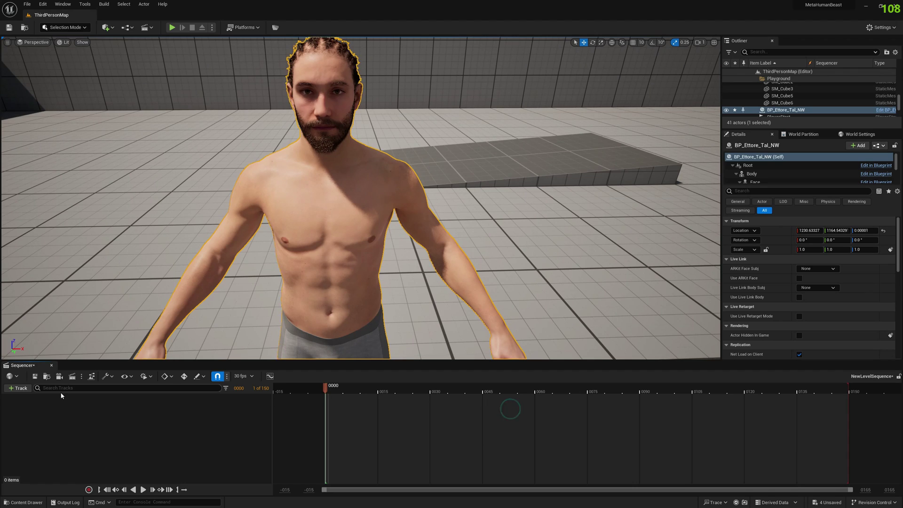
Add the BP_Ettore_Tal_NW actor to the level sequence as a track
left_click(19, 388)
mouse_move(41, 264)
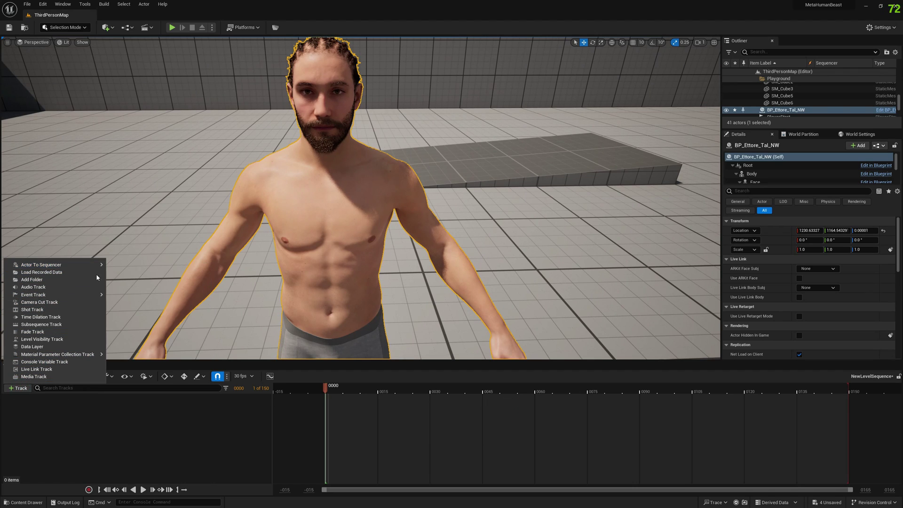
left_click(149, 302)
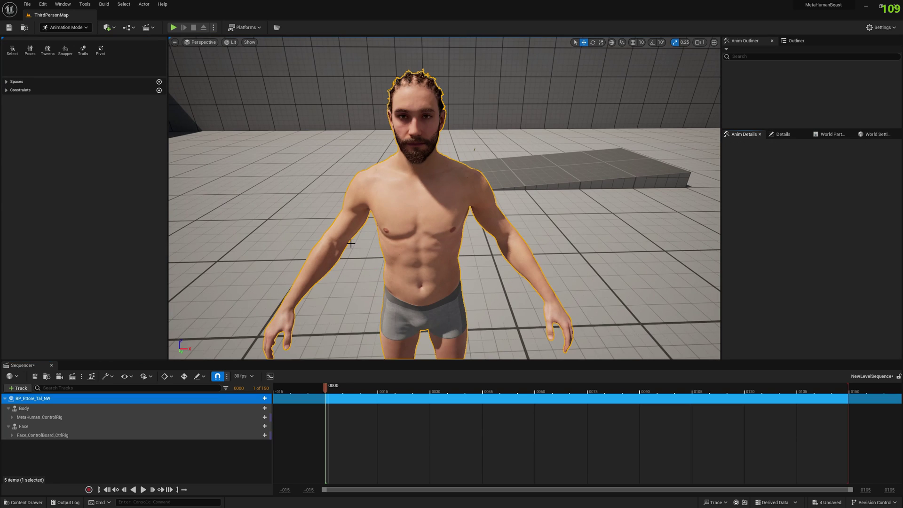
Lower the viewport camera speed to 0.033 and frame the character's head together with the face control board
right_click_drag(351, 246, 354, 241)
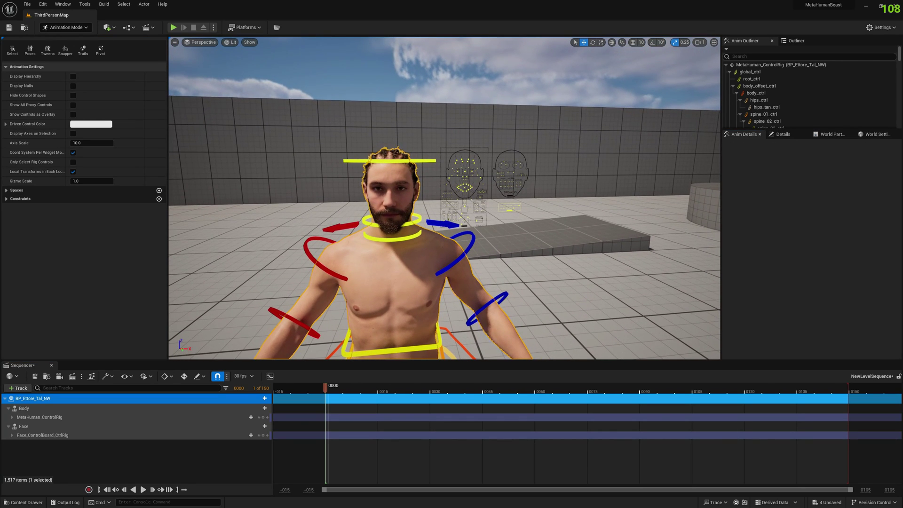
left_click(700, 42)
left_click_drag(720, 57, 698, 56)
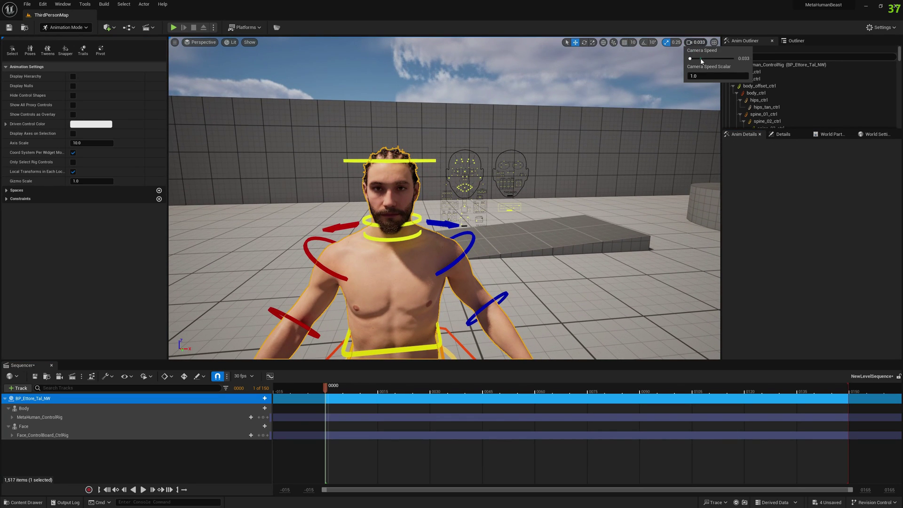
left_click(600, 136)
scroll(445, 198, "up", 10)
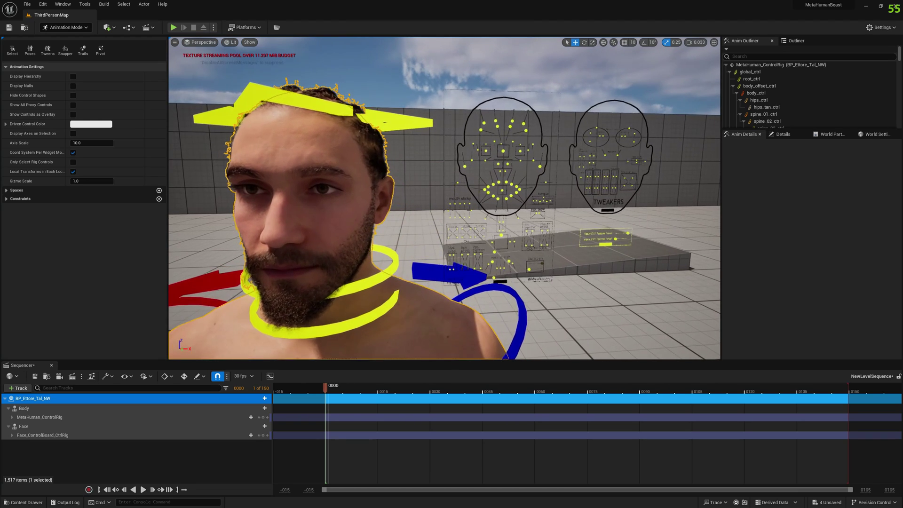
right_click_drag(514, 189, 514, 188)
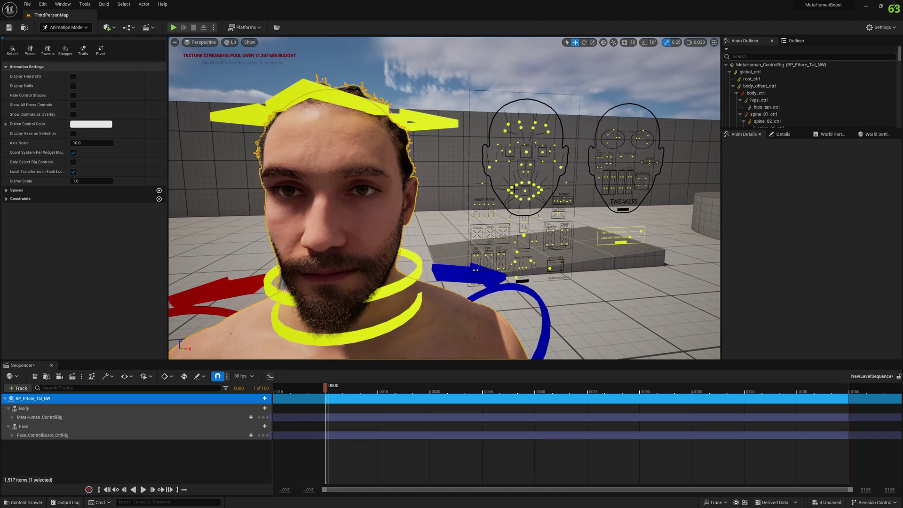
Raise the CTRL_R_mouth_cornerPull and CTRL_L_mouth_cornerPull controls on the face board to 1.0 to produce the full smile
left_click(512, 188)
left_click_drag(512, 188, 492, 166)
right_click_drag(492, 166, 492, 167)
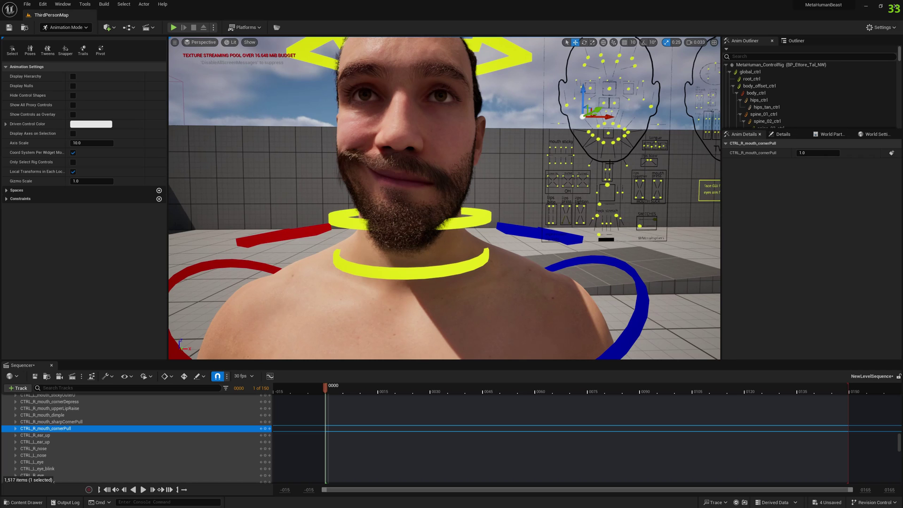
left_click(623, 128)
left_click_drag(623, 128, 636, 100)
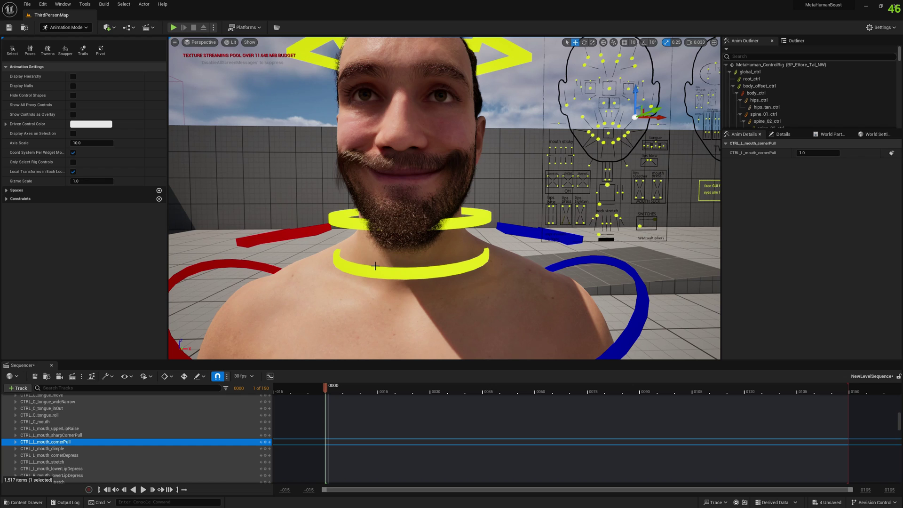
Switch to the Poser, select the CTRL_expressions_browDownL curve and filter the animation curves by CTRL
left_click(277, 27)
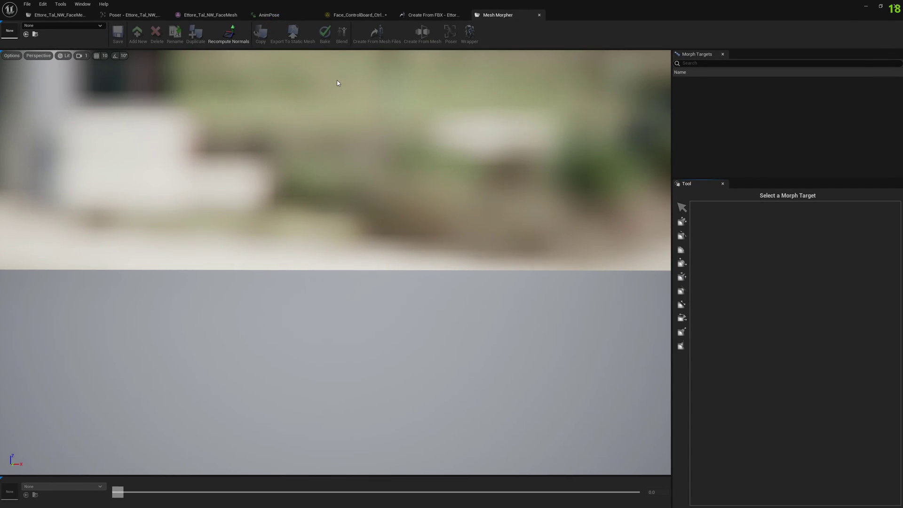
left_click(127, 16)
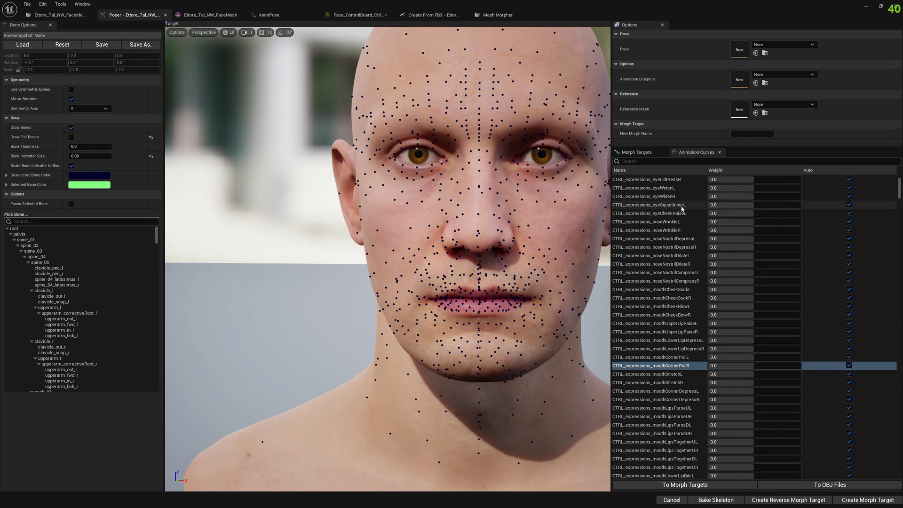
scroll(682, 208, "up", 3)
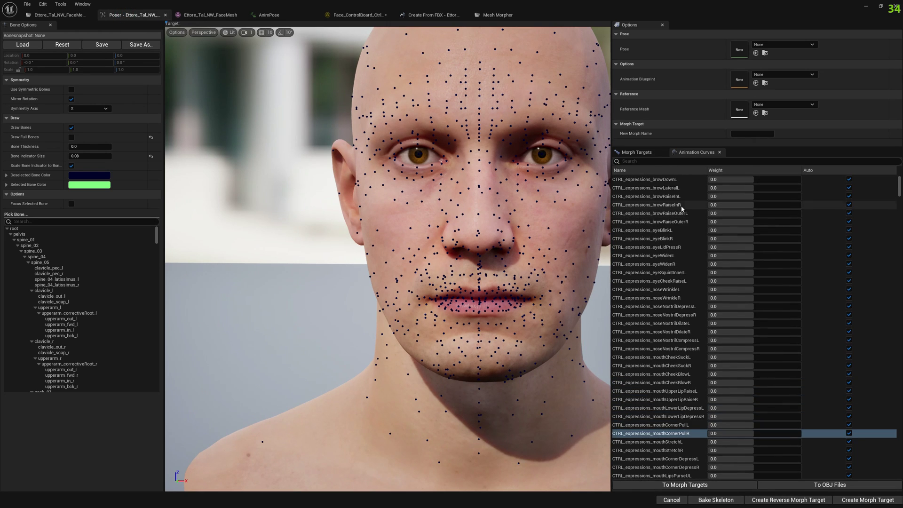
left_click(667, 179)
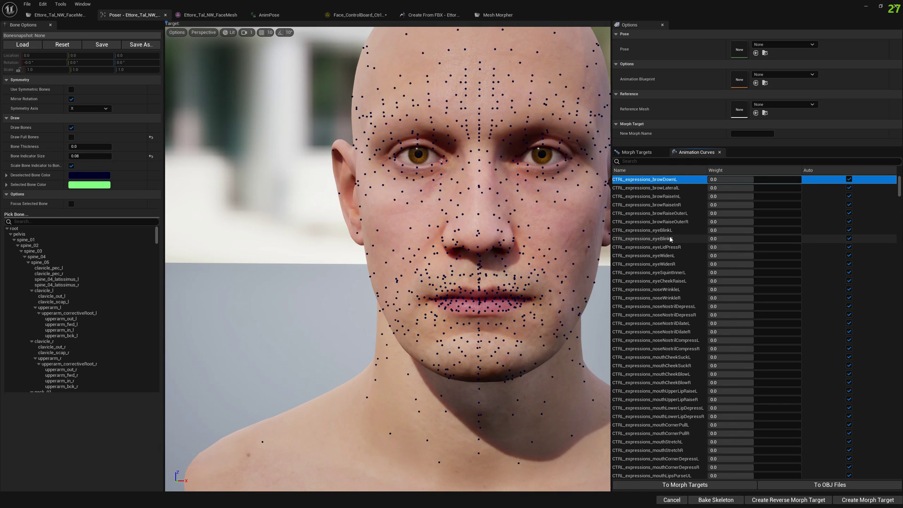
scroll(668, 235, "down", 8)
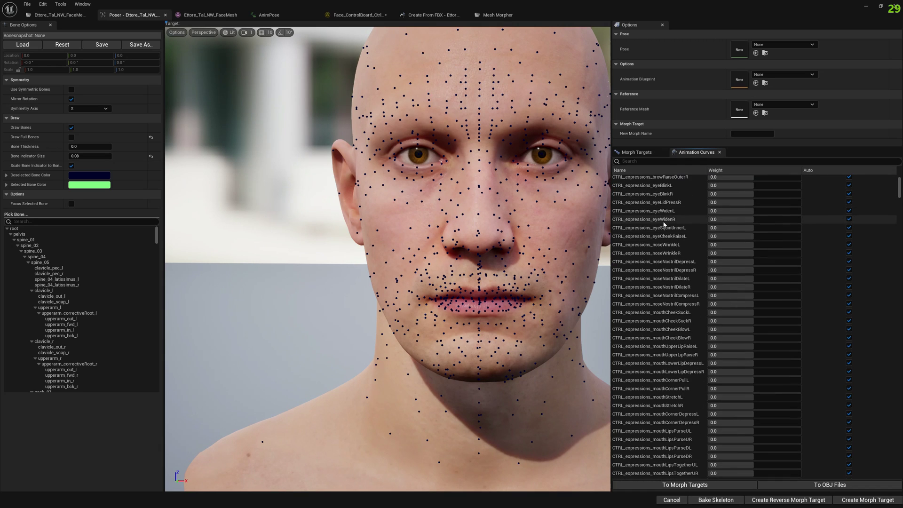
scroll(663, 229, "down", 10)
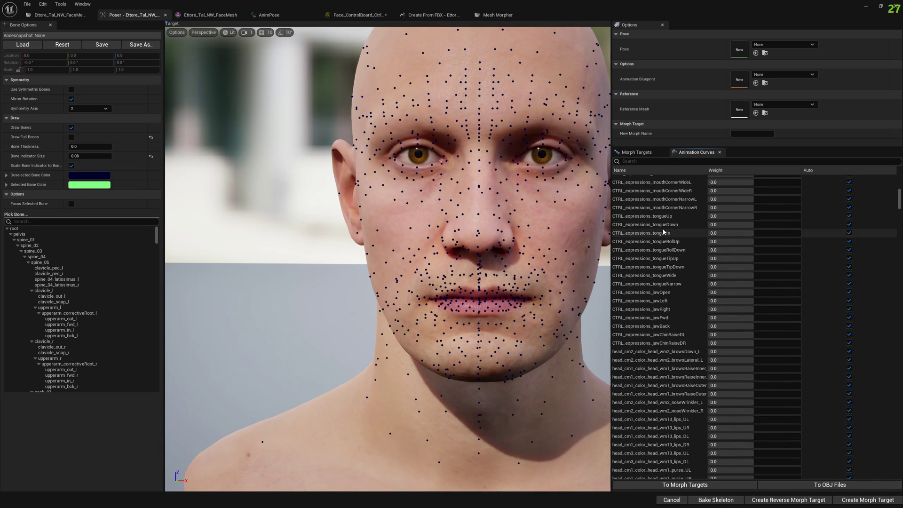
type("CTRL")
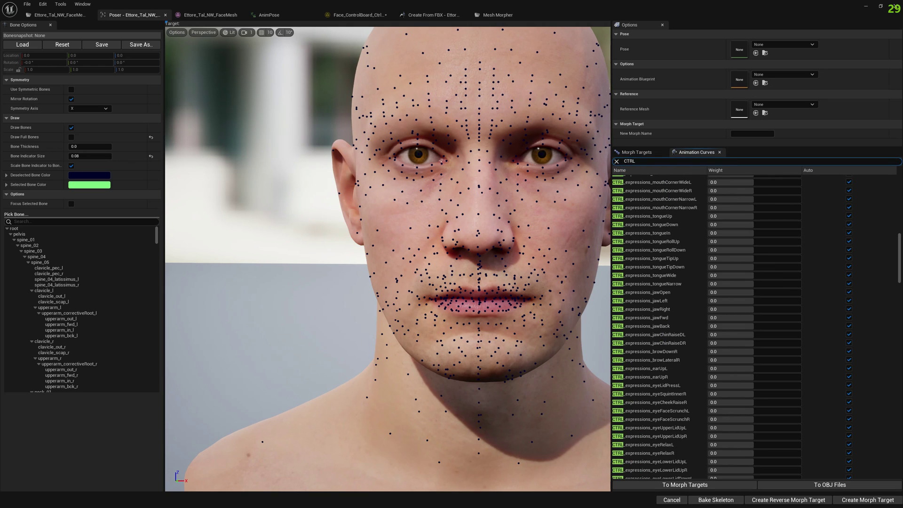
Extend the curve selection from CTRL_expressions_browDownL through CTRL_expressions_mouthLipsThinInwardUR, the last entry of the filtered list
scroll(899, 244, "up", 11)
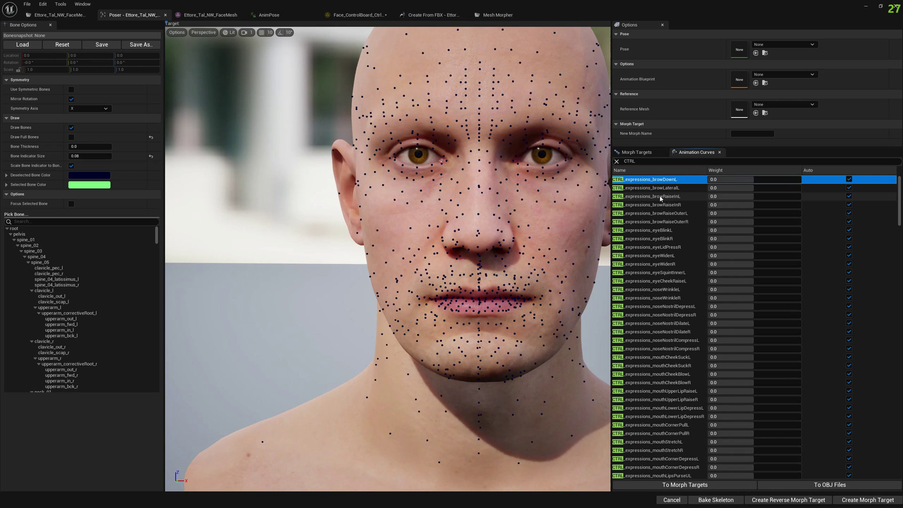
scroll(890, 222, "down", 8)
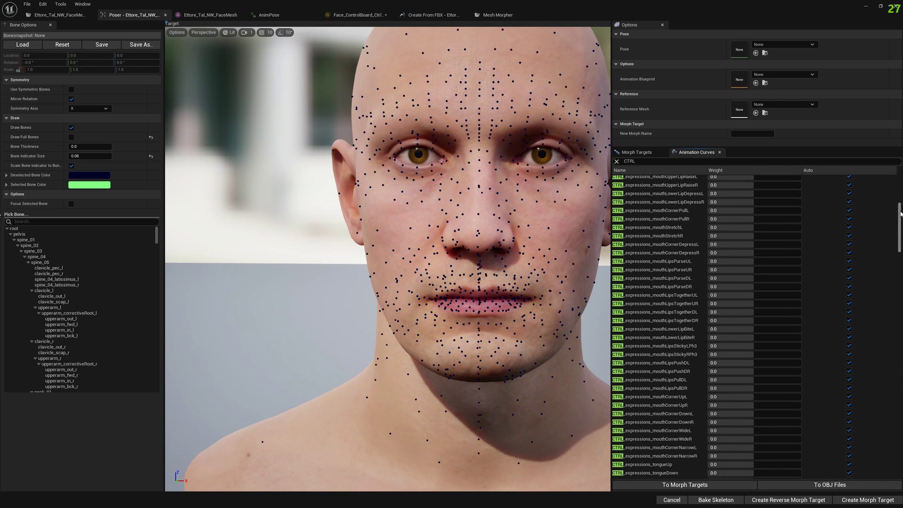
scroll(893, 335, "down", 15)
left_click_drag(893, 336, 896, 455)
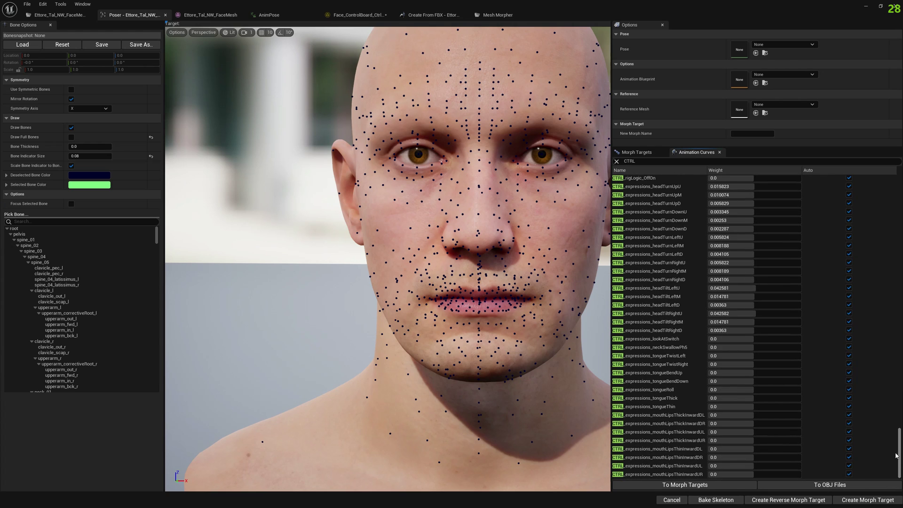
left_click(647, 476, "shift")
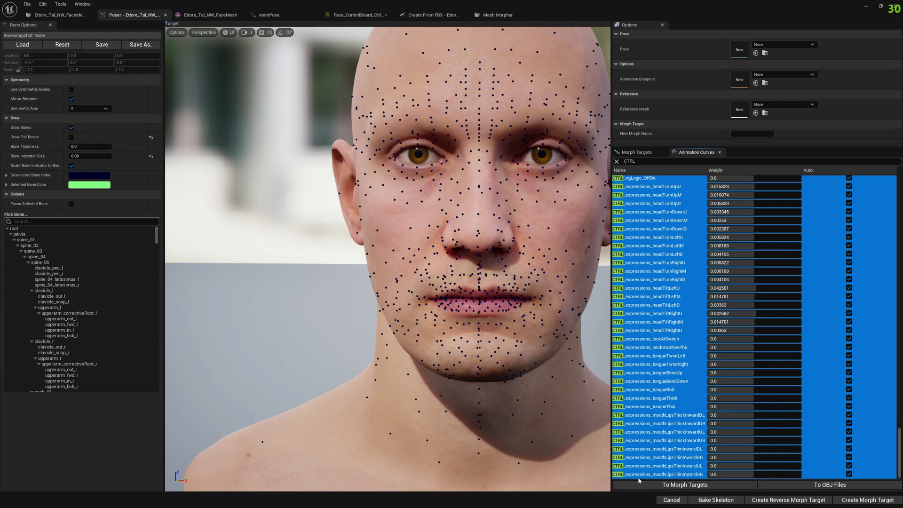
Try to export the selected CTRL animation curves to OBJ files with the default export options
right_click(643, 477)
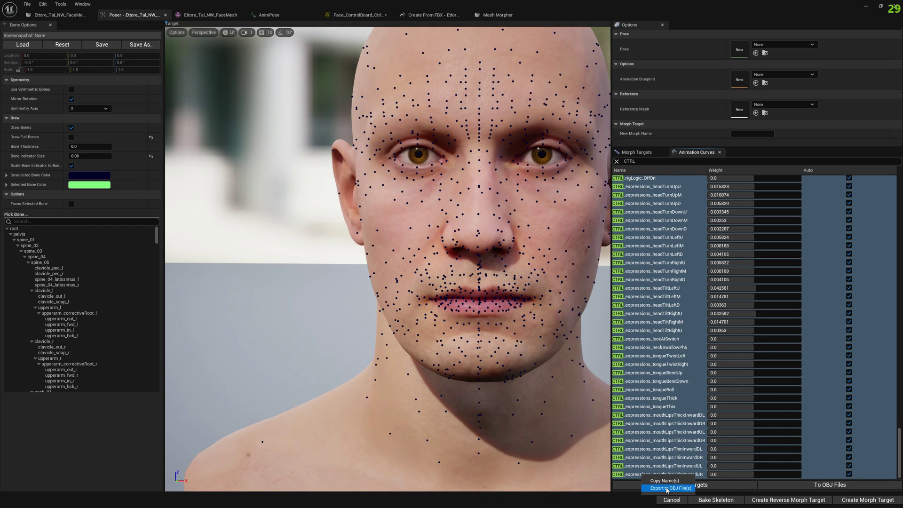
left_click(660, 488)
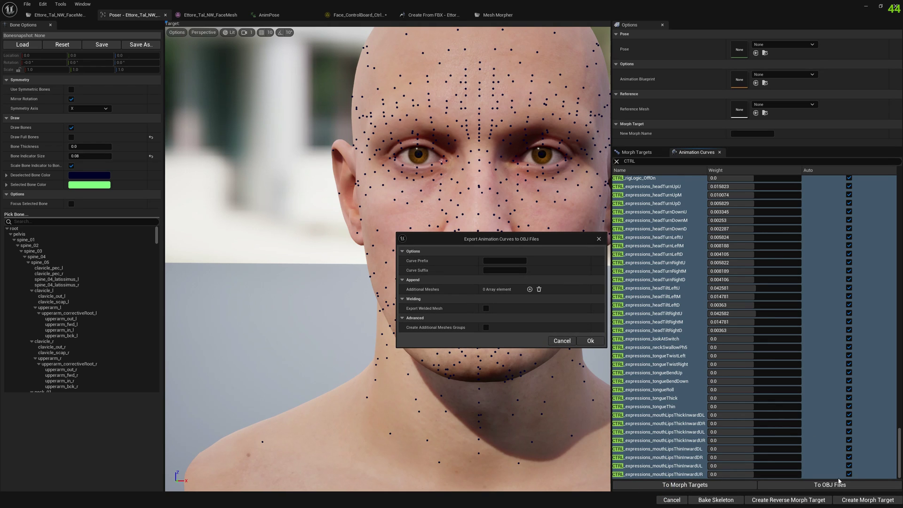
left_click(601, 239)
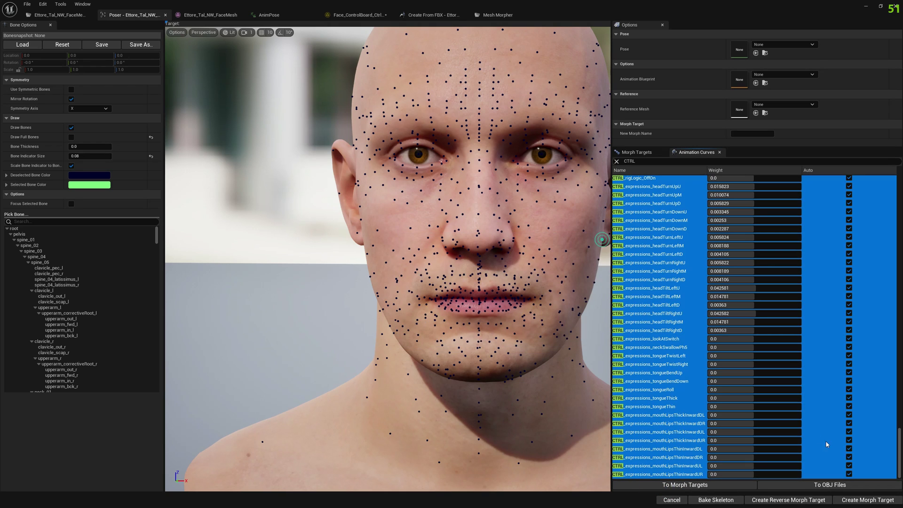
left_click(817, 489)
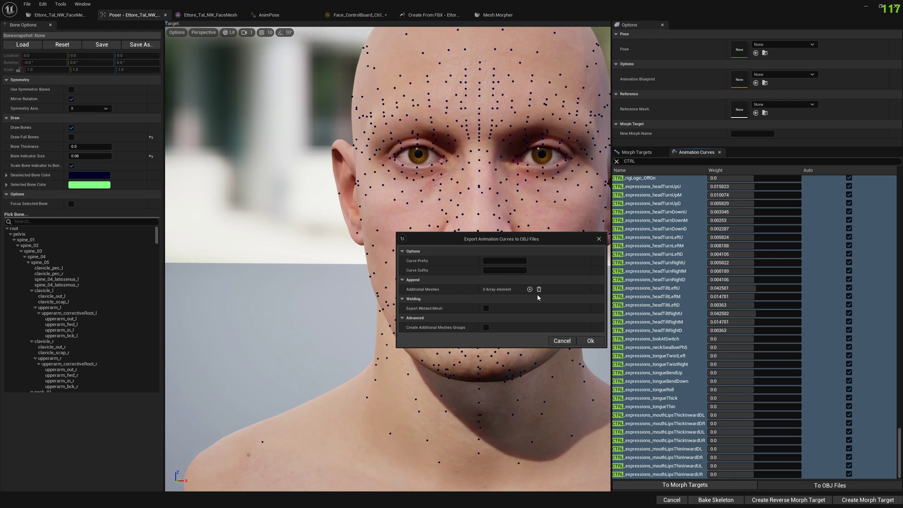
left_click(590, 340)
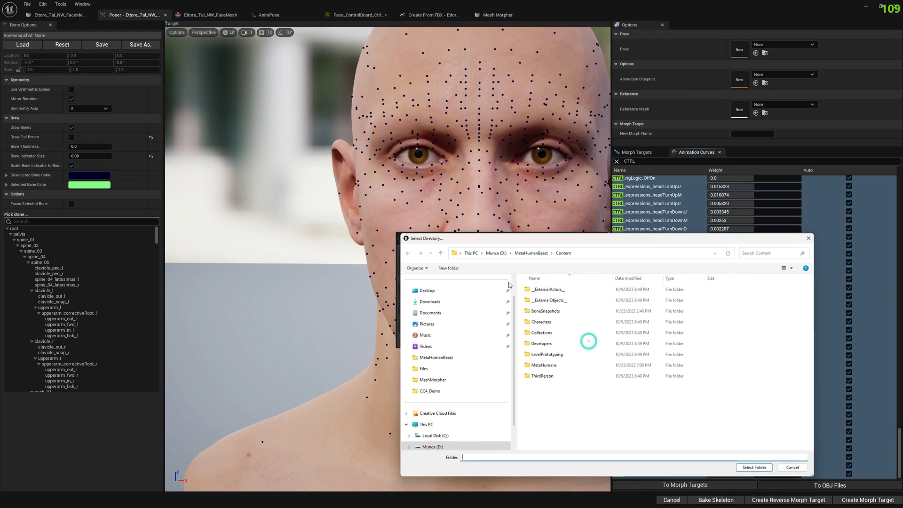
left_click(810, 237)
In the Poser's morph target list, select the range from head_lod0_mesh__brow_down_L through head_lod0_mesh__Braise_ElookDown_OUTL
left_click(640, 152)
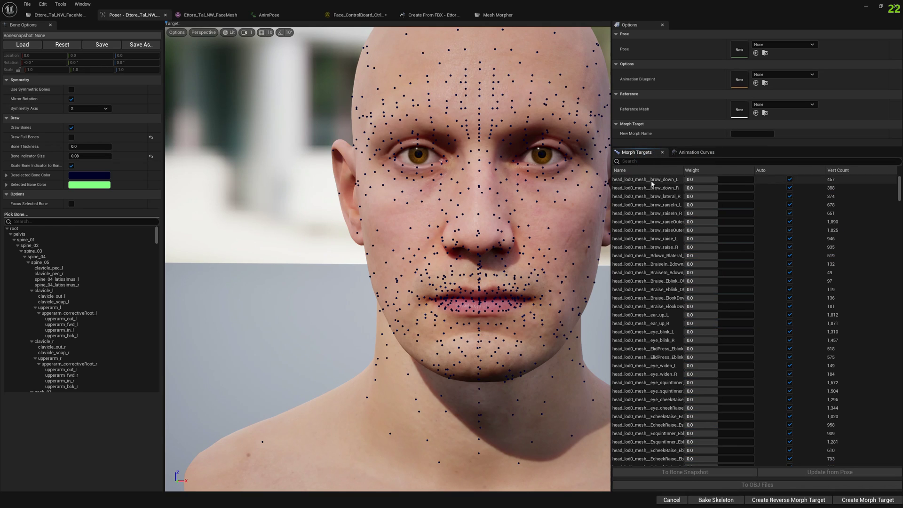
left_click(652, 179)
left_click(651, 298, "shift")
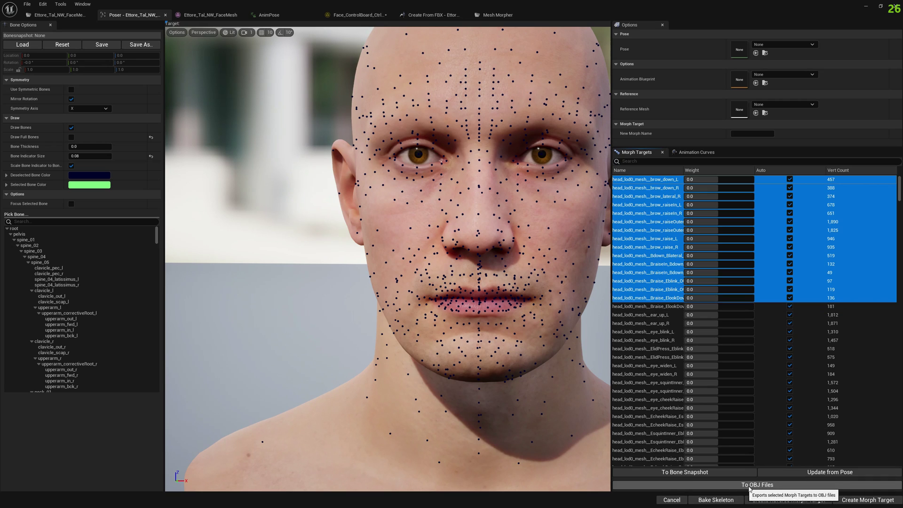
right_click(640, 238)
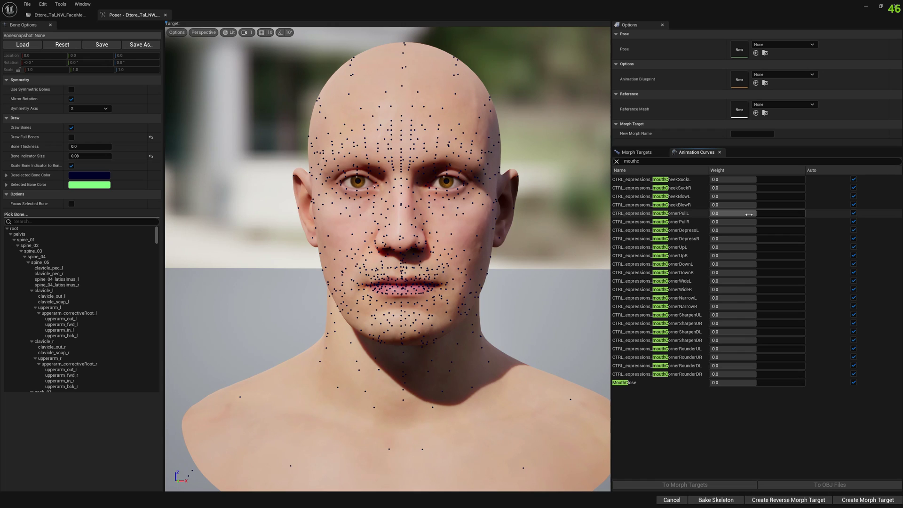
Preview the CTRL_expressions_mouthCornerPullL curve at weight 1.0 and return it to automatic weighting
left_click_drag(749, 214, 800, 214)
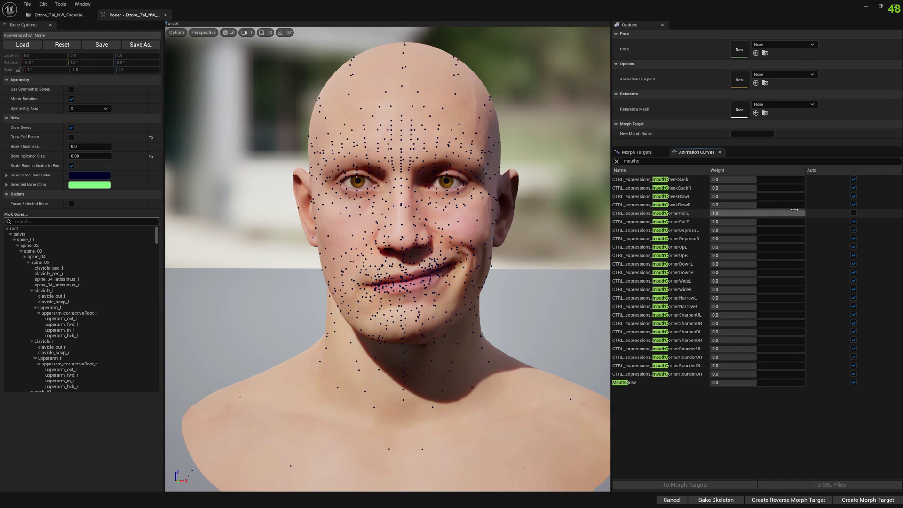
left_click(854, 214)
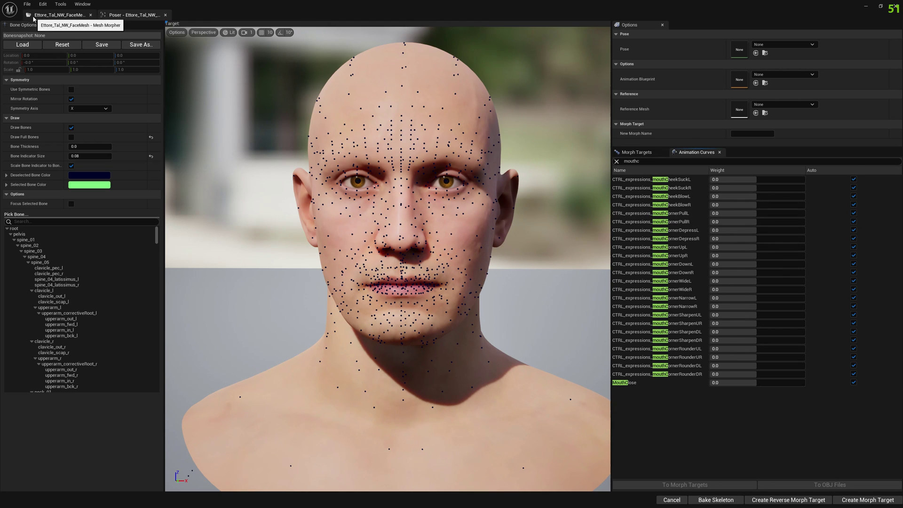
Search the face mesh's morph targets in Mesh Morpher for mouthcorner and clear the search
left_click(78, 15)
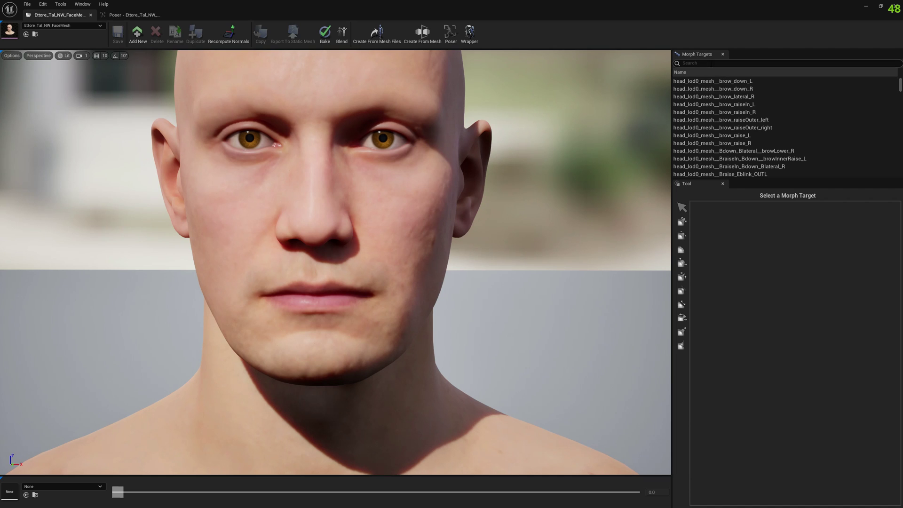
left_click(710, 63)
type("mouthcor")
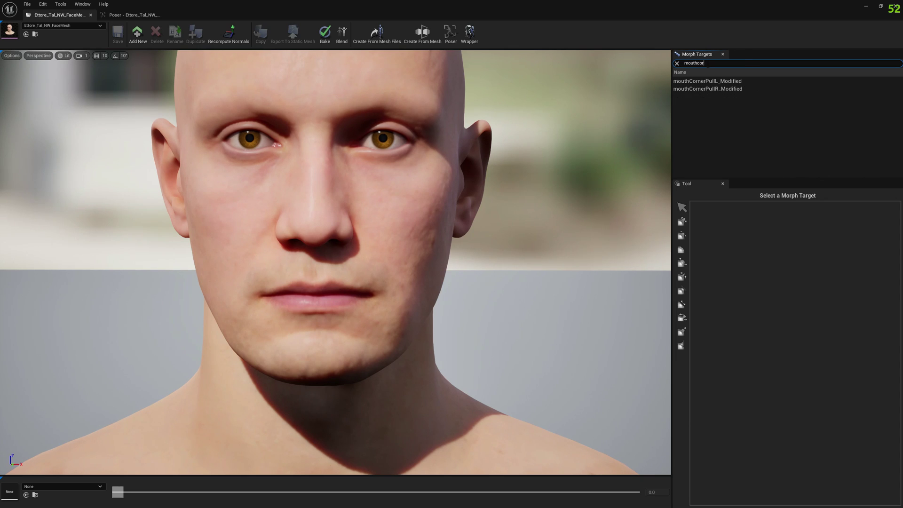
type("ner")
key("Escape")
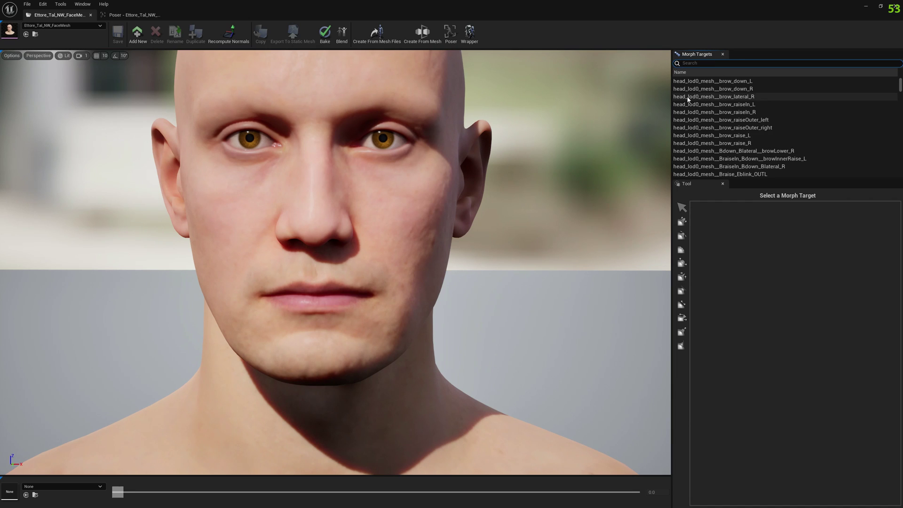
Locate head_lod0_mesh__mouth_cornerPull_left in the morph target list and copy its name
right_click(754, 116)
left_click(807, 95)
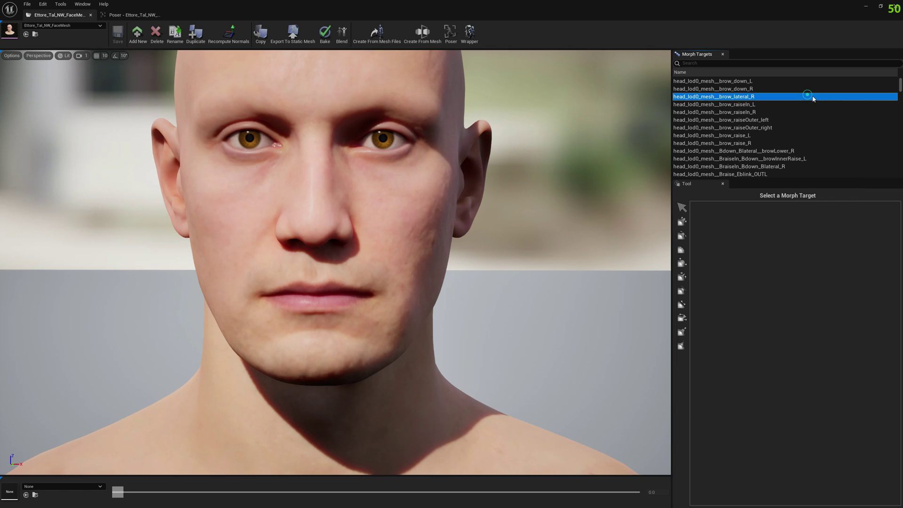
left_click_drag(899, 83, 899, 100)
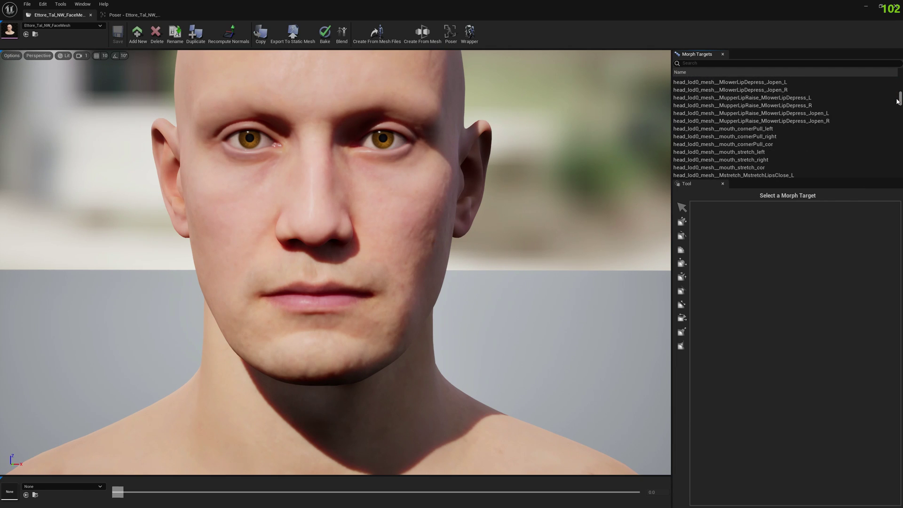
left_click(772, 144)
left_click(767, 136)
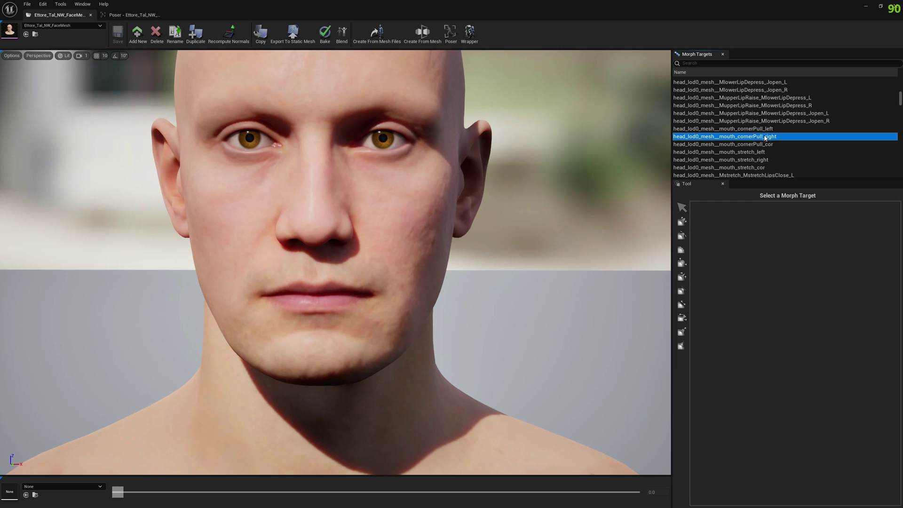
left_click(762, 129)
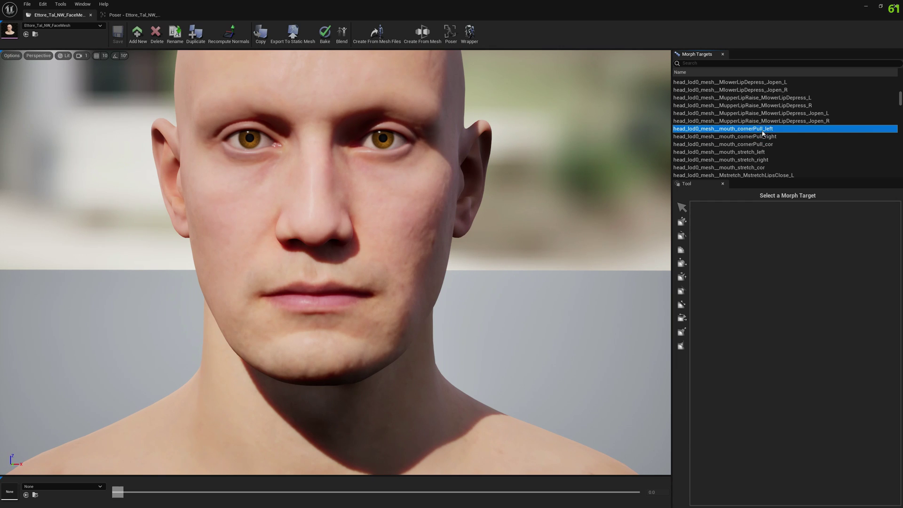
right_click(763, 132)
left_click(791, 267)
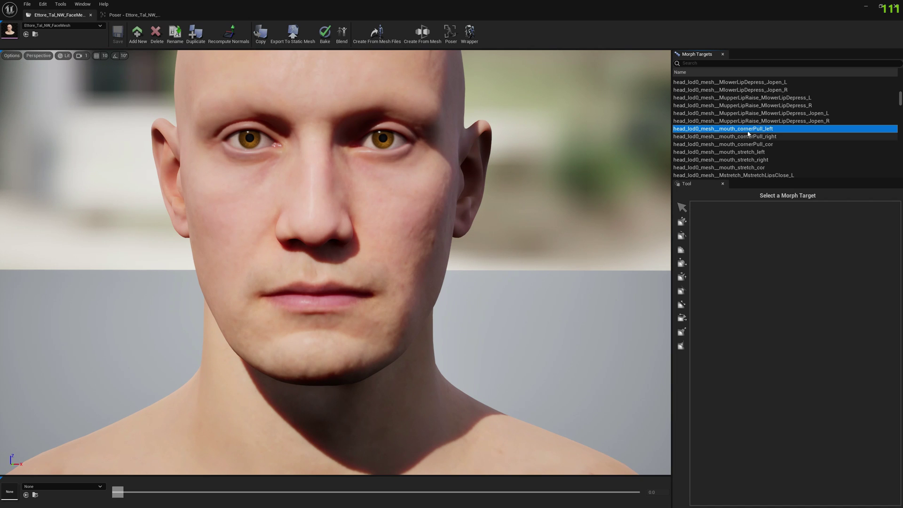
Start a morph target Blend and set head_lod0_mesh__mouth_cornerPull_left, found by its copied name, to weight 1.0
left_click(342, 33)
left_click(557, 52)
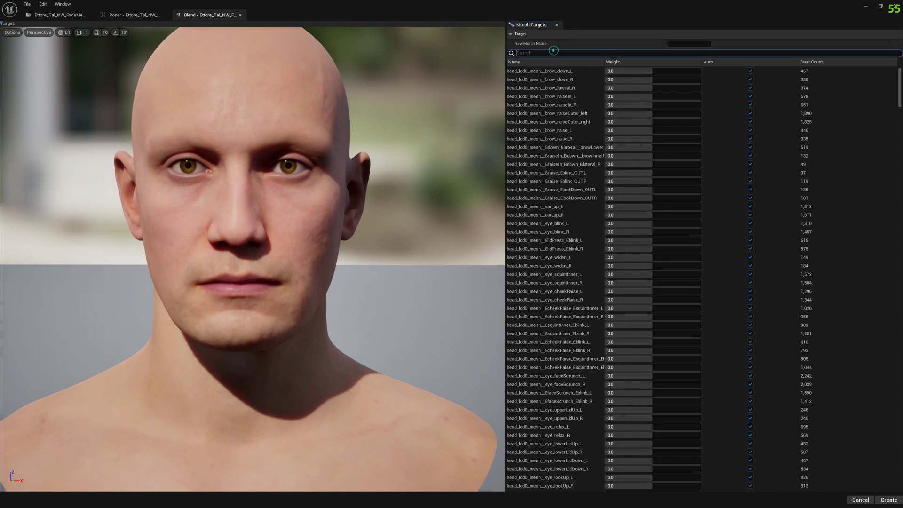
type("head_lod0_mesh__mouth_cornerPull_left")
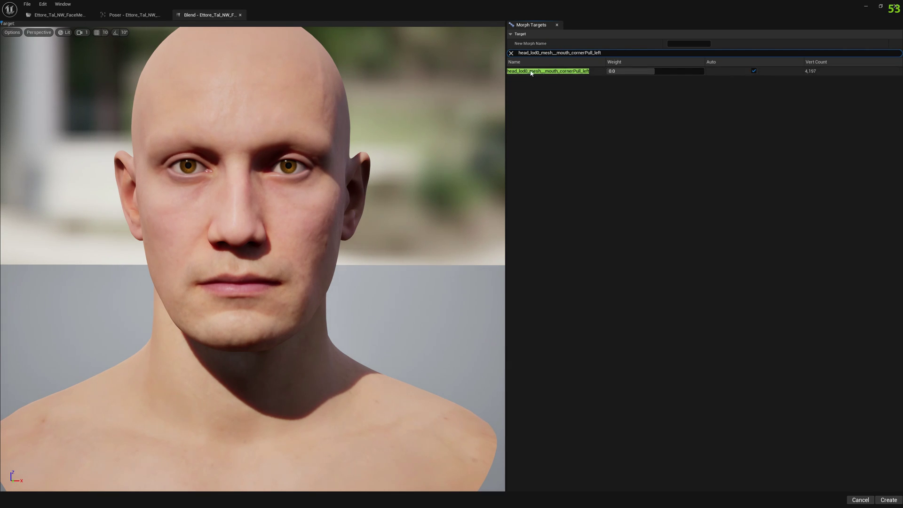
mouse_move(612, 72)
left_mouse_down()
mouse_move(704, 71)
mouse_move(606, 71)
left_mouse_up()
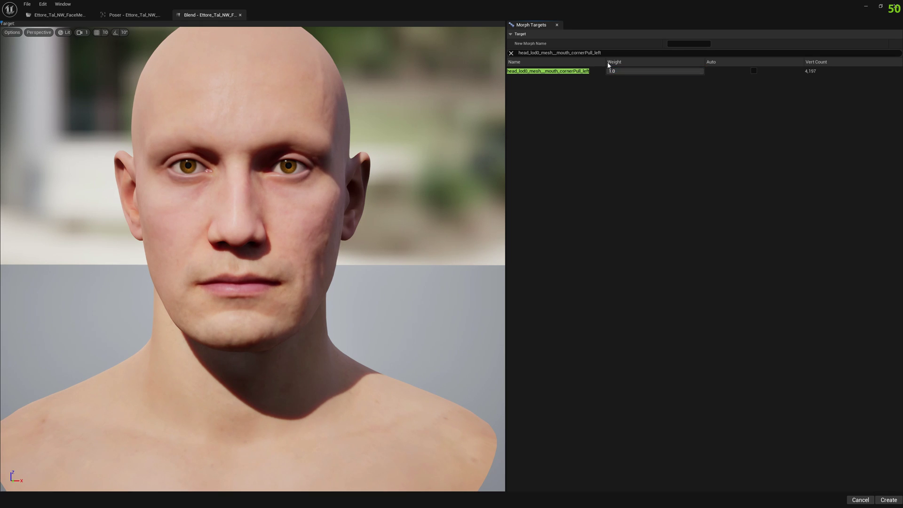
left_click(510, 53)
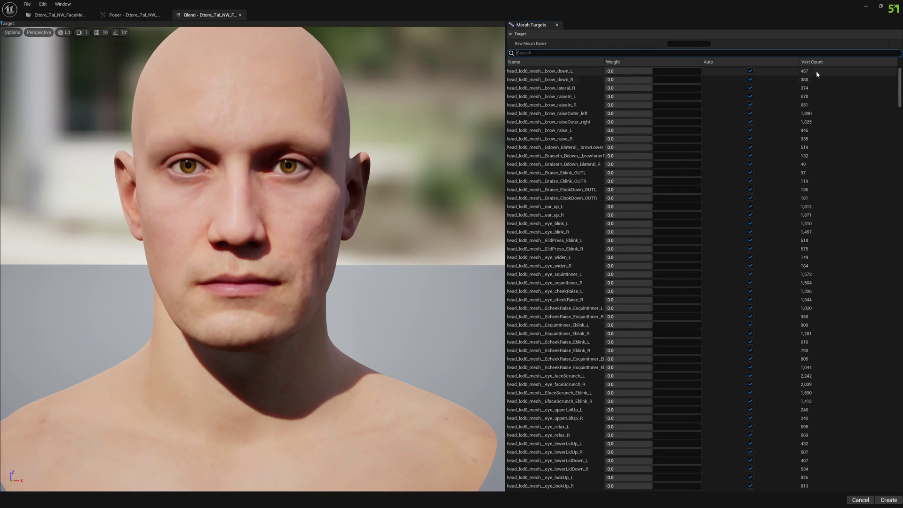
type("head_lod0_mesh__mouth_cornerPull_left")
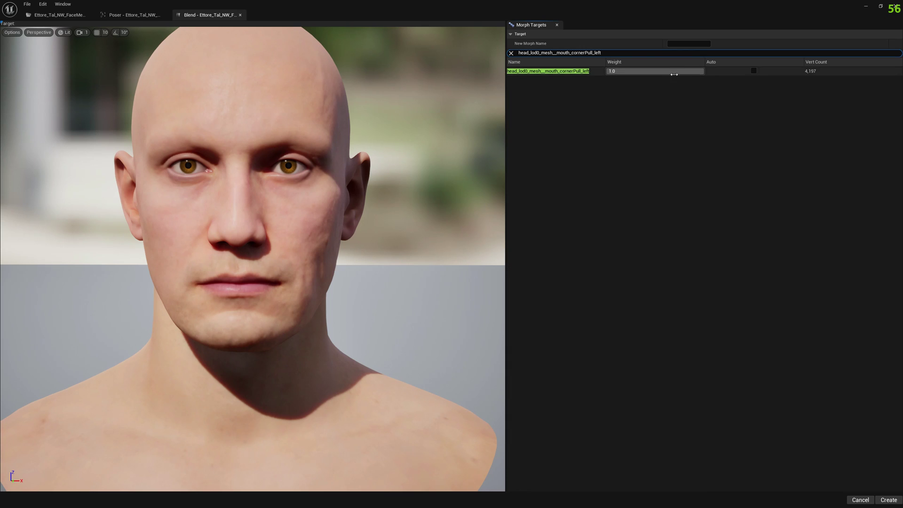
left_click(511, 53)
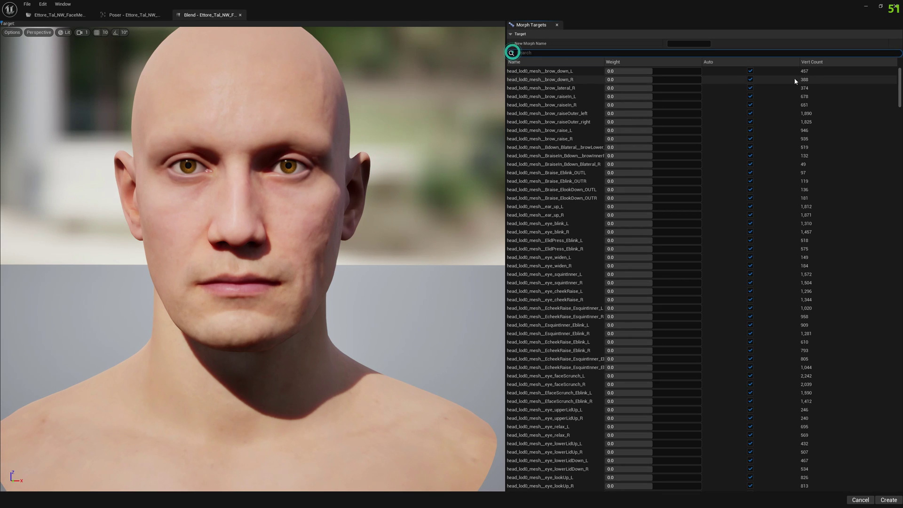
Add mouthCornerPullL_Modified at weight 1.0 and create the blend as head_lod0_mesh__mouth_cornerPull_left, overwriting the existing morph target
left_click_drag(900, 87, 899, 487)
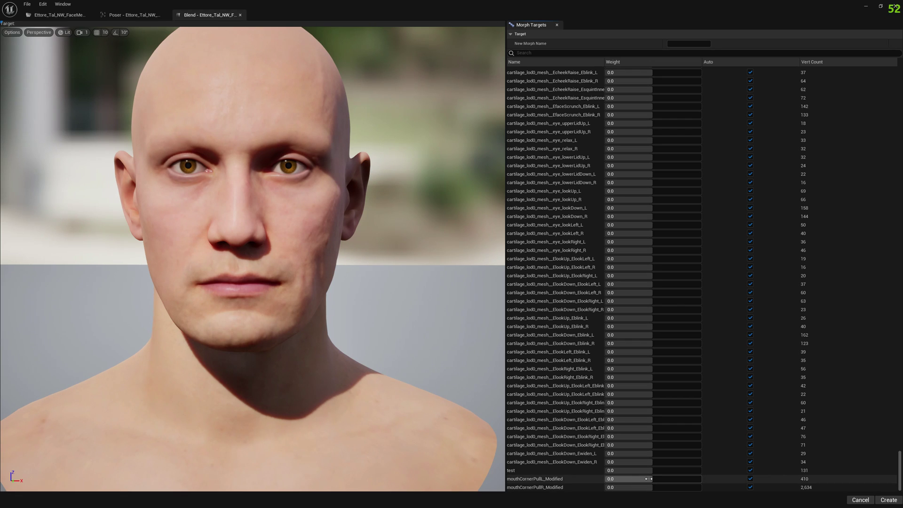
left_click_drag(648, 479, 678, 479)
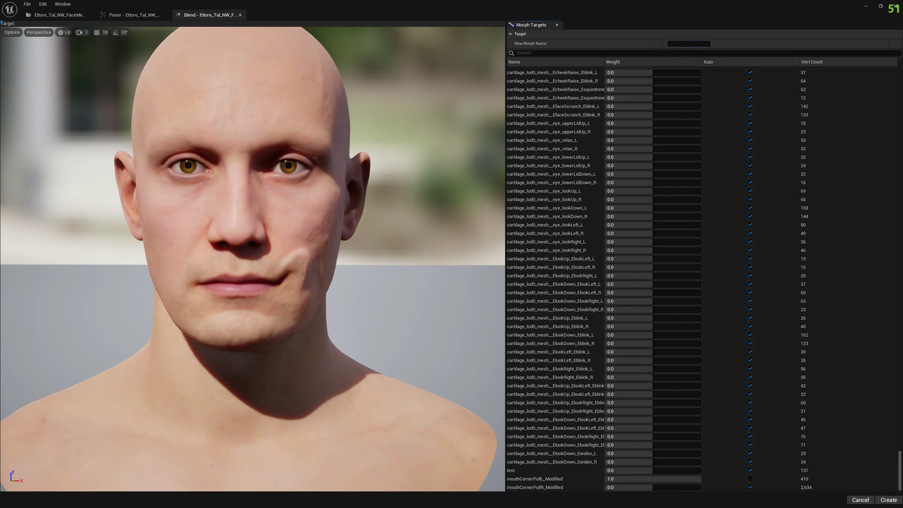
left_click(683, 43)
type("head_lod0_mesh__mouth_cornerPull_L")
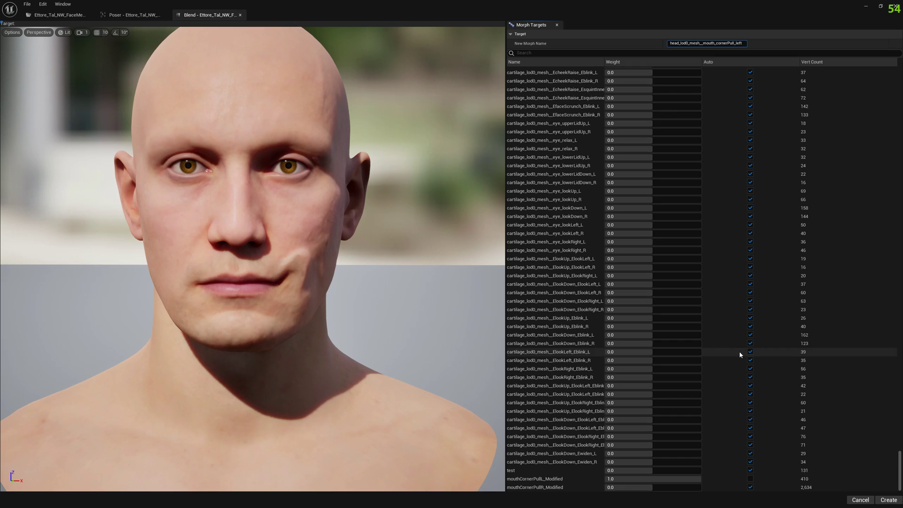
left_click(887, 500)
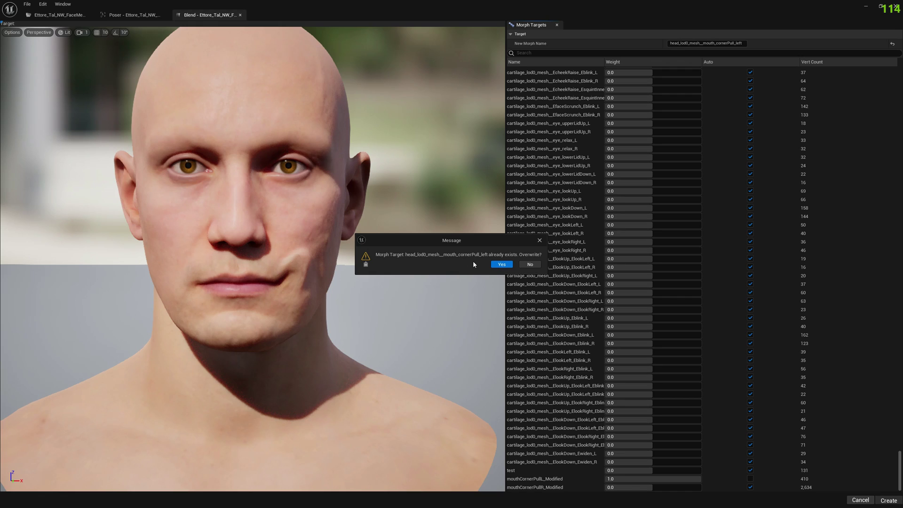
left_click(502, 265)
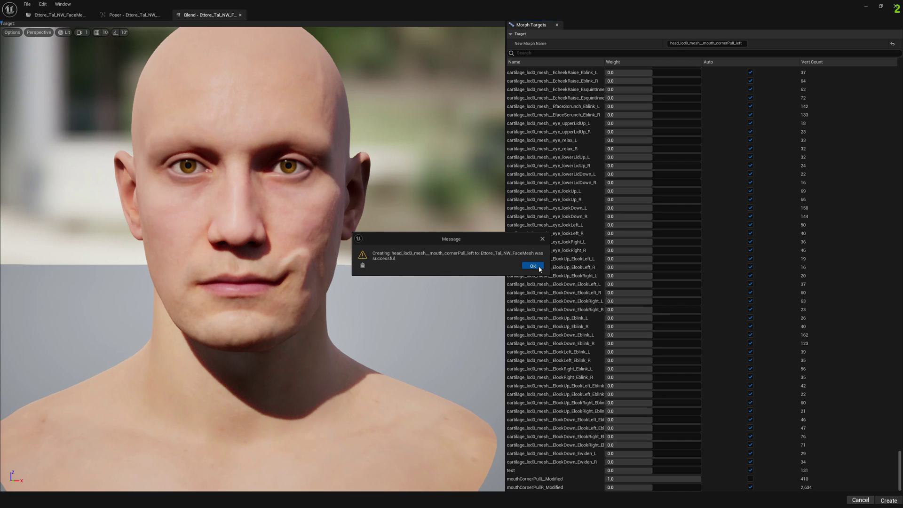
left_click(533, 266)
In the Poser, set CTRL_expressions_mouthCornerPullL to 1.0 to test the left smile, and show the morph target list
left_click(114, 15)
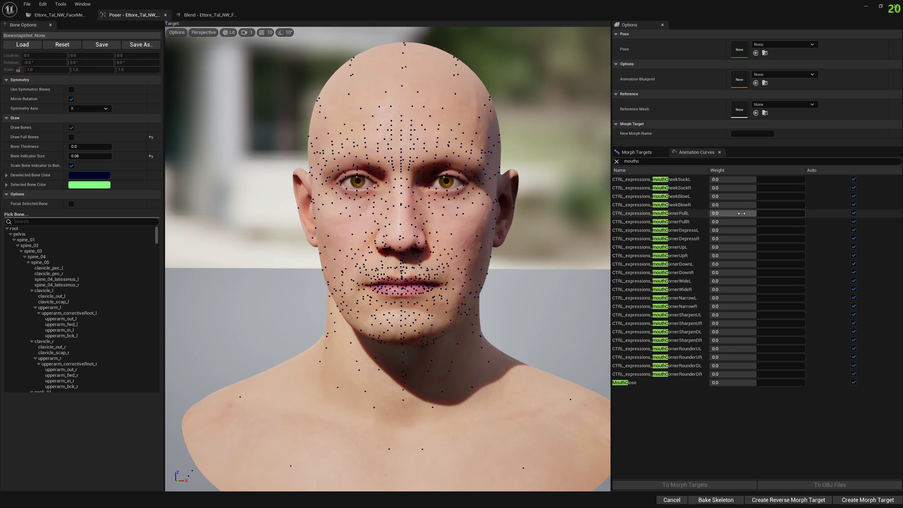
left_click_drag(742, 213, 799, 213)
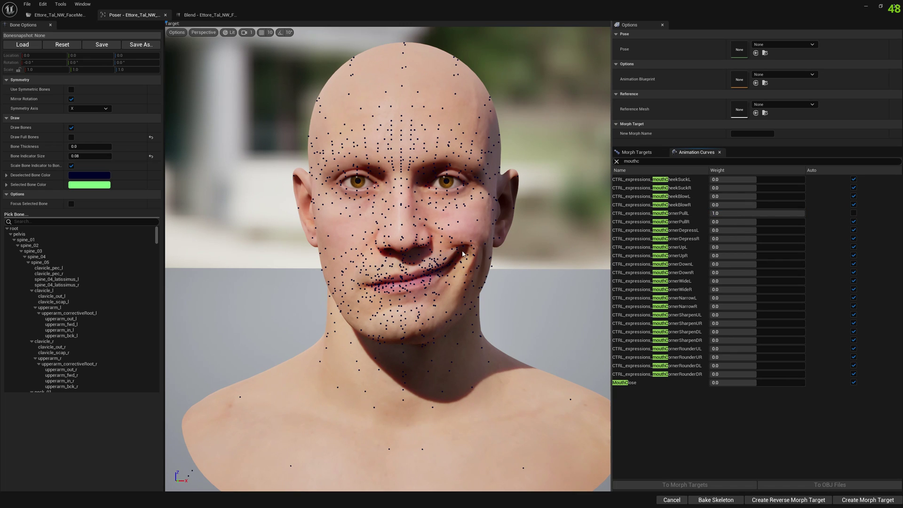
middle_click_drag(505, 262, 433, 240)
left_click(637, 152)
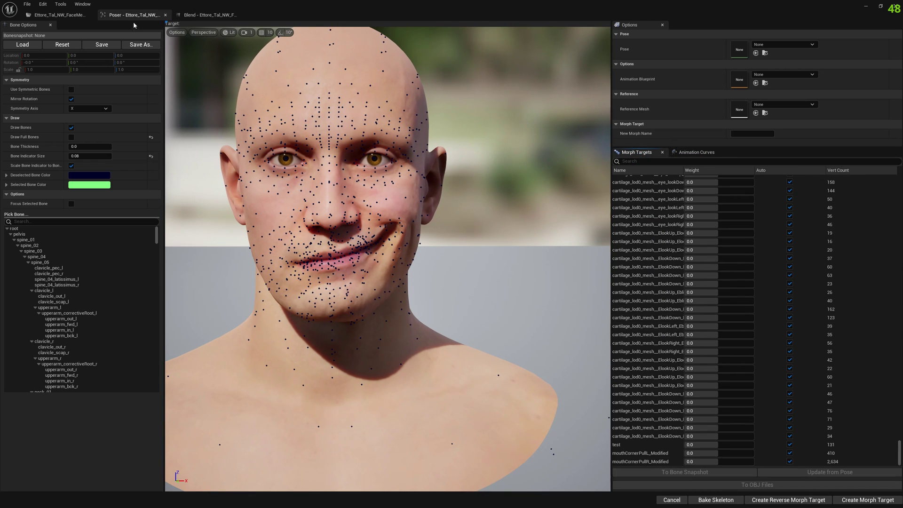
Go to the face mesh's skeletal mesh editor and open its default animating rig, Face_ControlBoard_CtrlRig
left_click(207, 14)
left_click(133, 15)
left_click(59, 15)
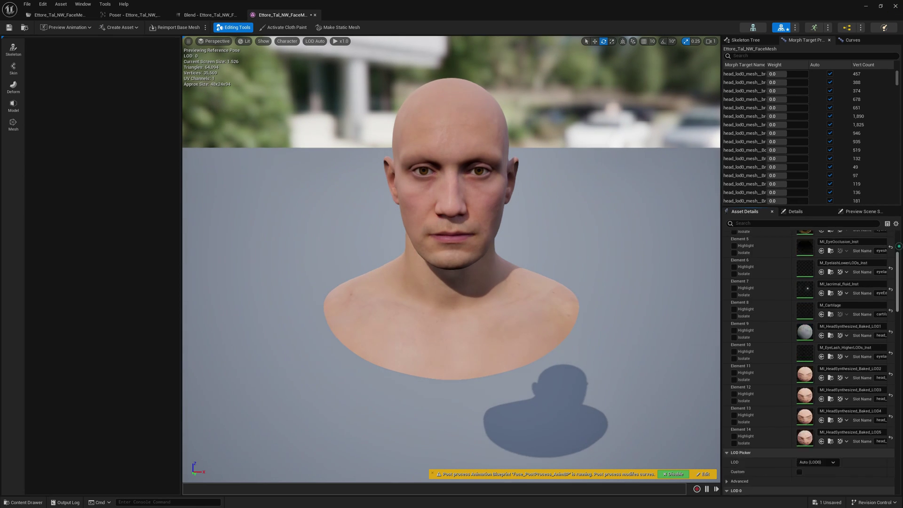
left_click_drag(898, 246, 898, 385)
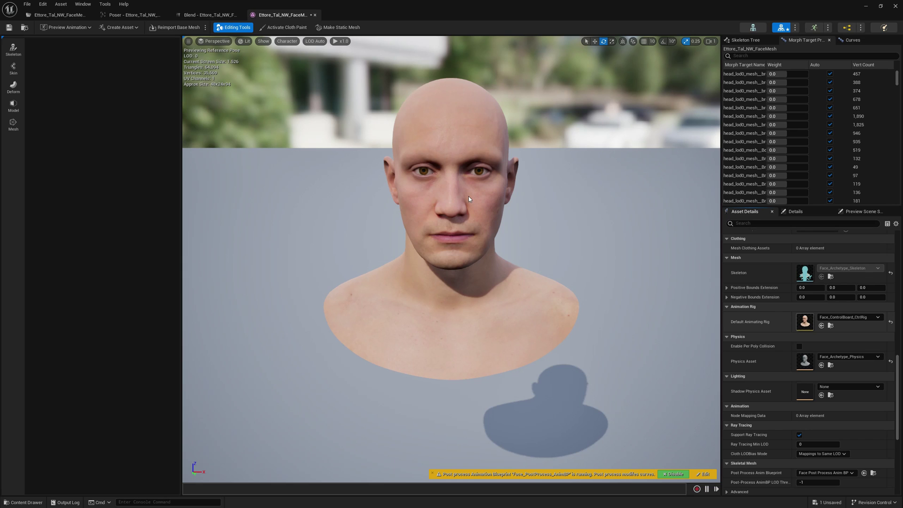
double_click(805, 322)
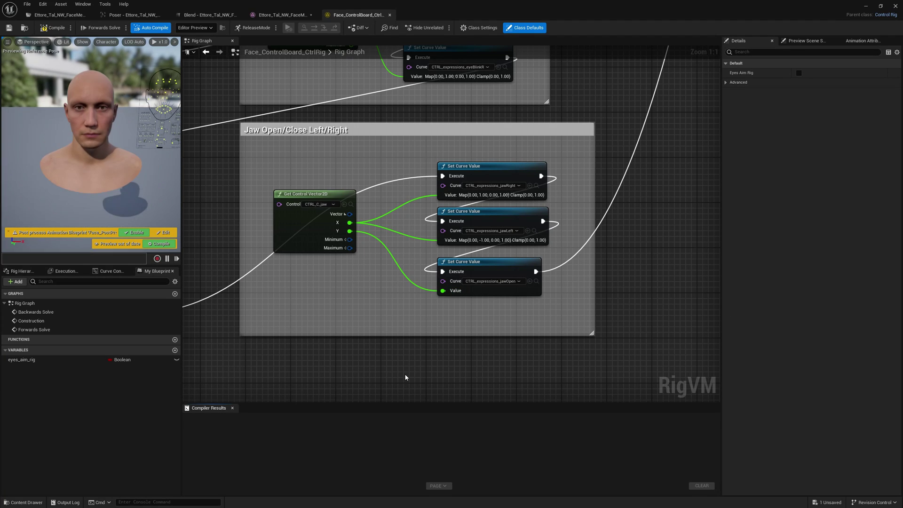
Search the Face_ControlBoard_CtrlRig graph for mouthcornerpulll and look through the found curve nodes
left_click(257, 409)
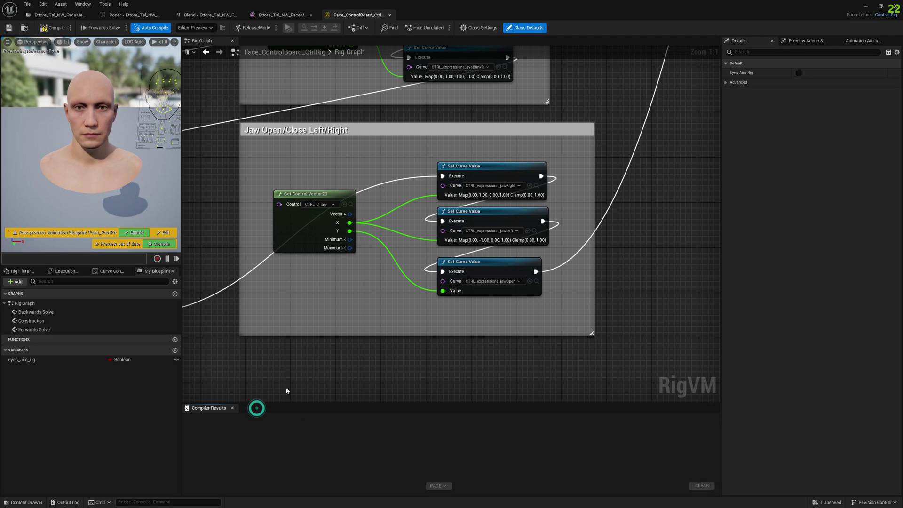
left_click(313, 305)
key("ctrl+f")
left_click(257, 418)
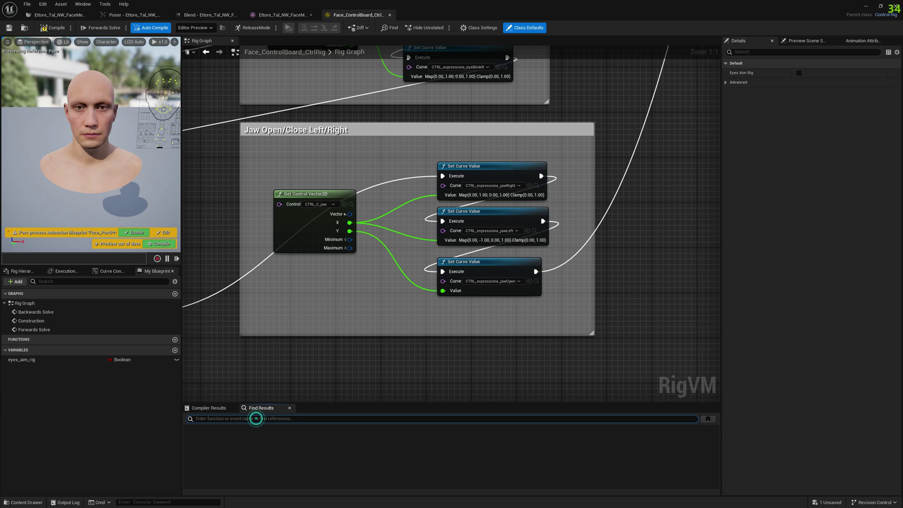
type("mouthcornerpulll")
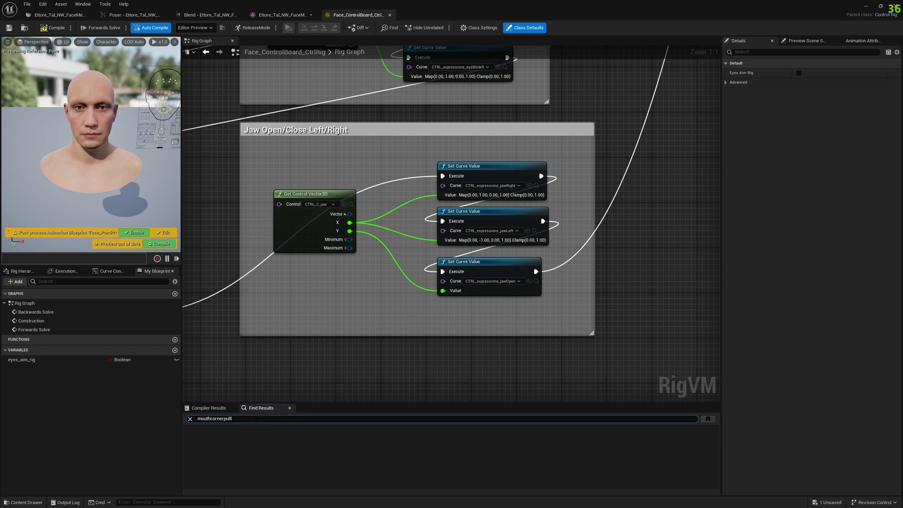
key("Return")
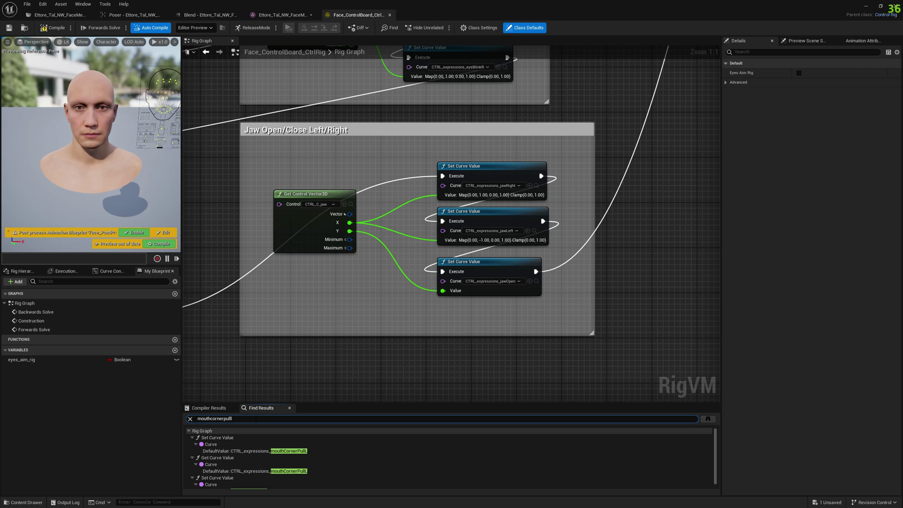
scroll(283, 439, "down", 1)
scroll(283, 440, "up", 1)
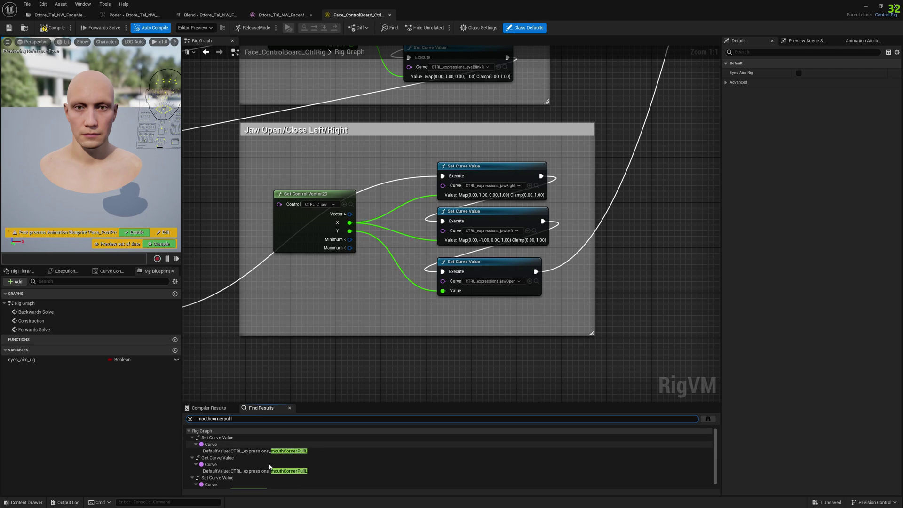
Bypass the mouthCornerPullL_Modified node by linking CTRL_expressions_mouthCornerPullL to CTRL_expressions_mouthUpperLipRaiseL, and recompile the preview with its post process animation blueprint enabled
left_click(272, 449)
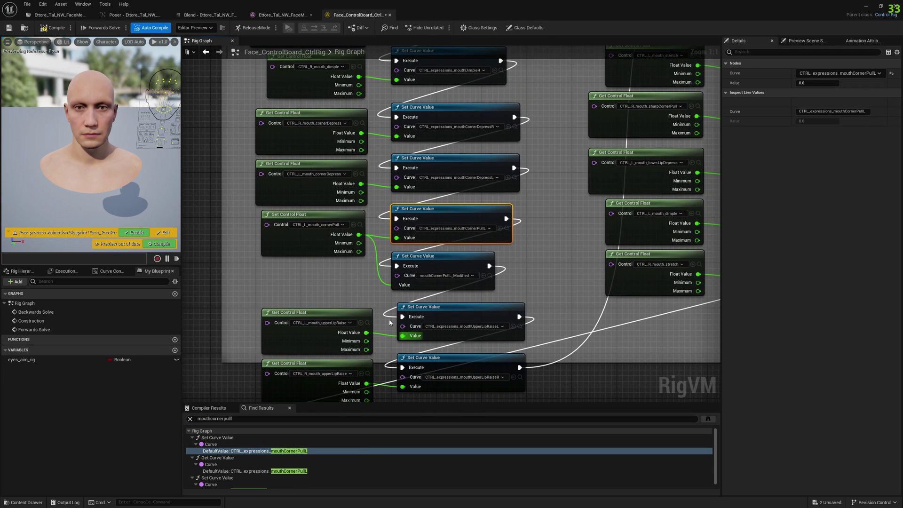
left_click_drag(505, 218, 417, 317)
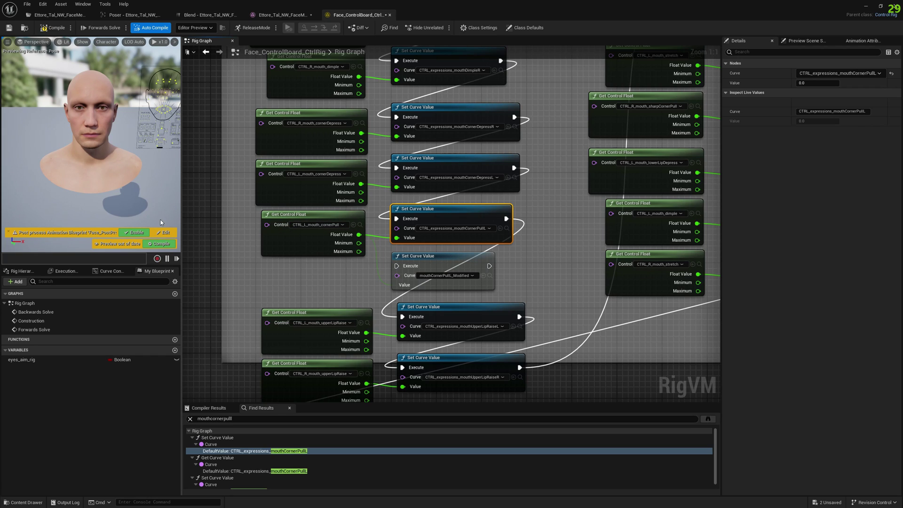
left_click(155, 244)
left_click(136, 243)
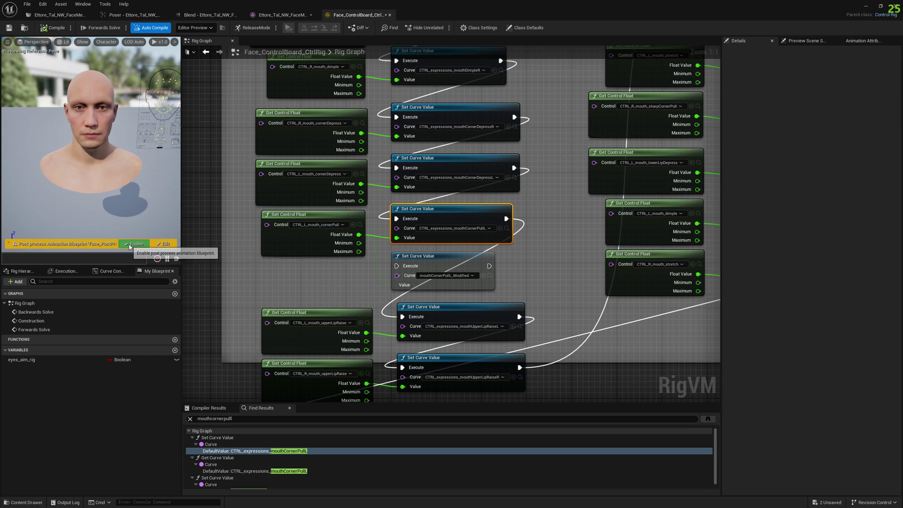
Enlarge the preview viewport, raise the CTRL_L_mouth_cornerPull control to 1.0 on the face board, and inspect the left smile up close
right_click_drag(156, 141, 181, 127)
left_click_drag(181, 127, 378, 128)
left_click(267, 128)
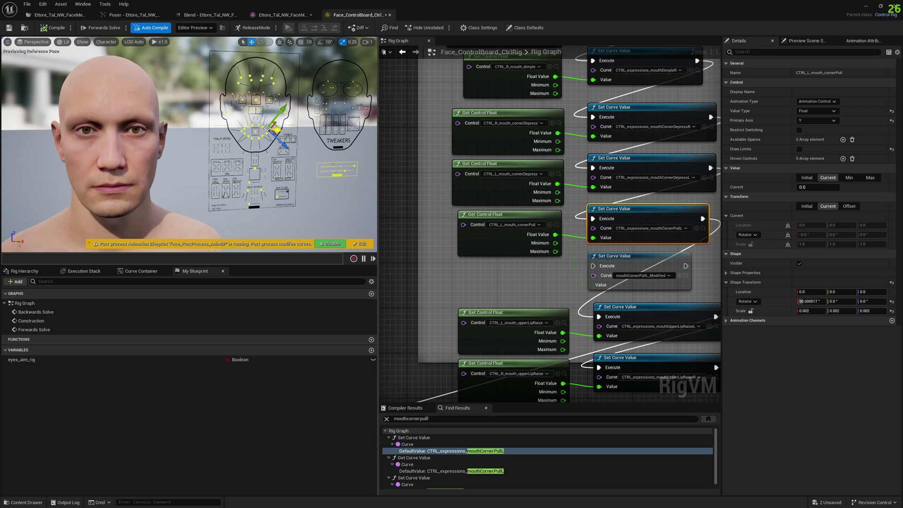
left_click_drag(266, 128, 130, 187)
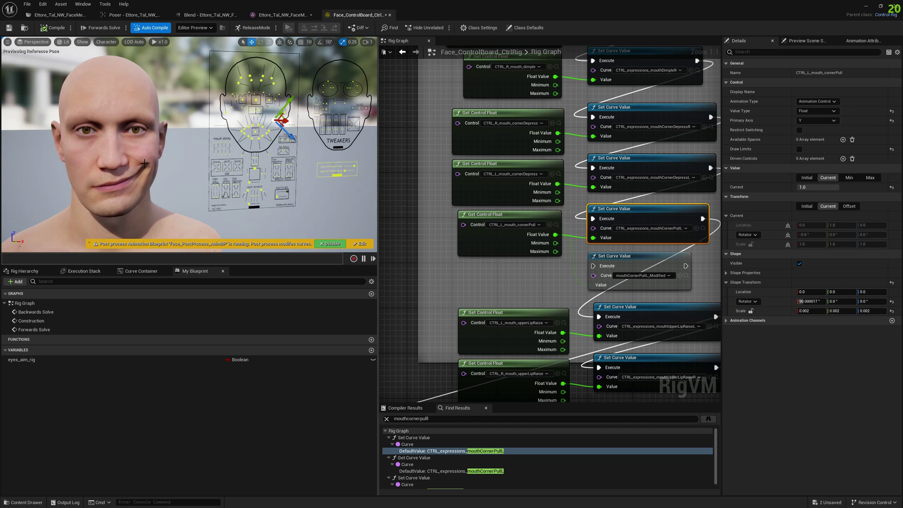
mouse_move(154, 174)
right_mouse_down()
mouse_move(183, 183)
mouse_move(170, 179)
mouse_move(203, 174)
mouse_move(165, 176)
right_mouse_up()
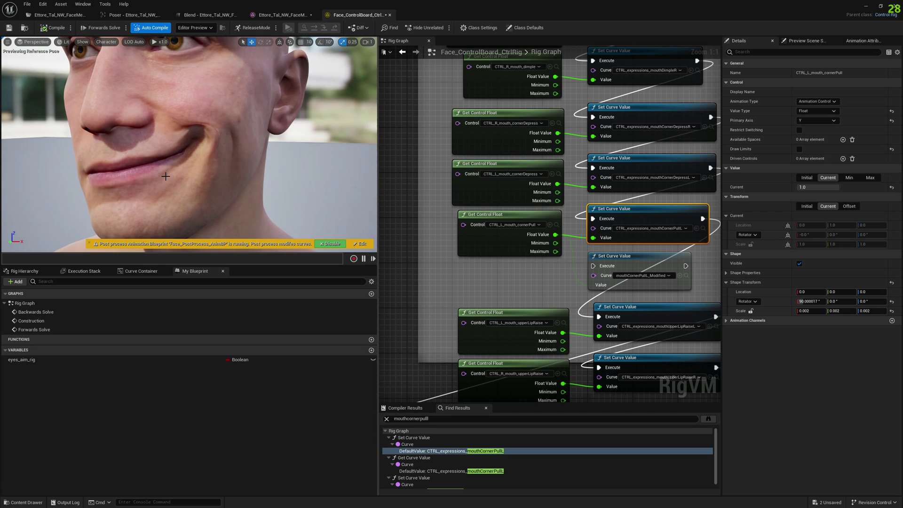